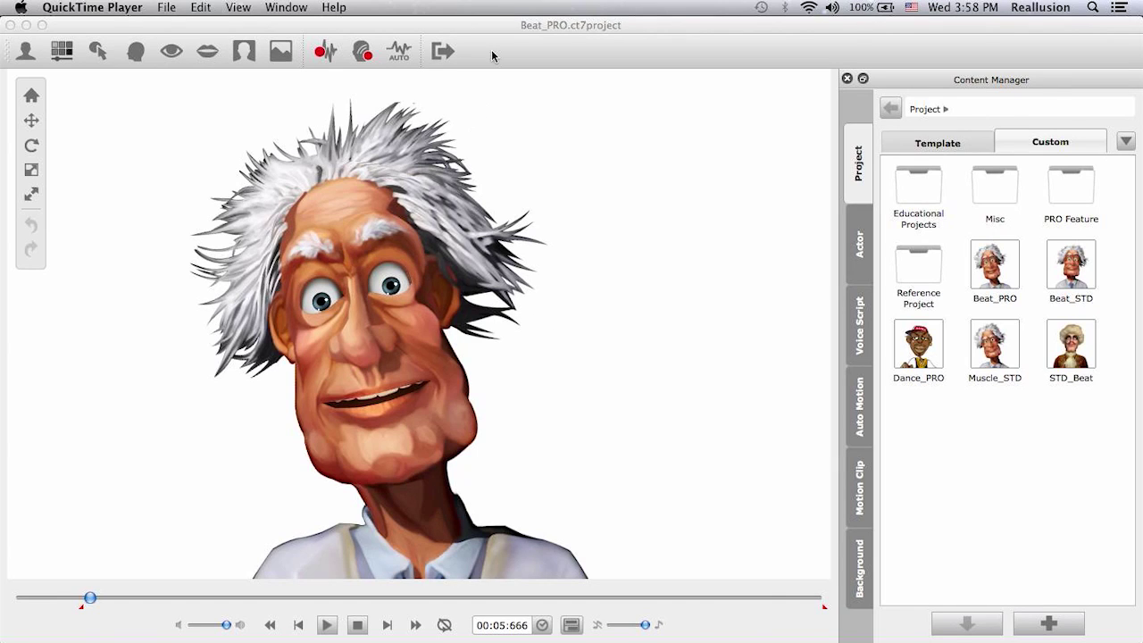
Look at the Auto Motion settings of the Beat_PRO project and close them again.
{"action": "left_click", "coordinate": [406, 56]}
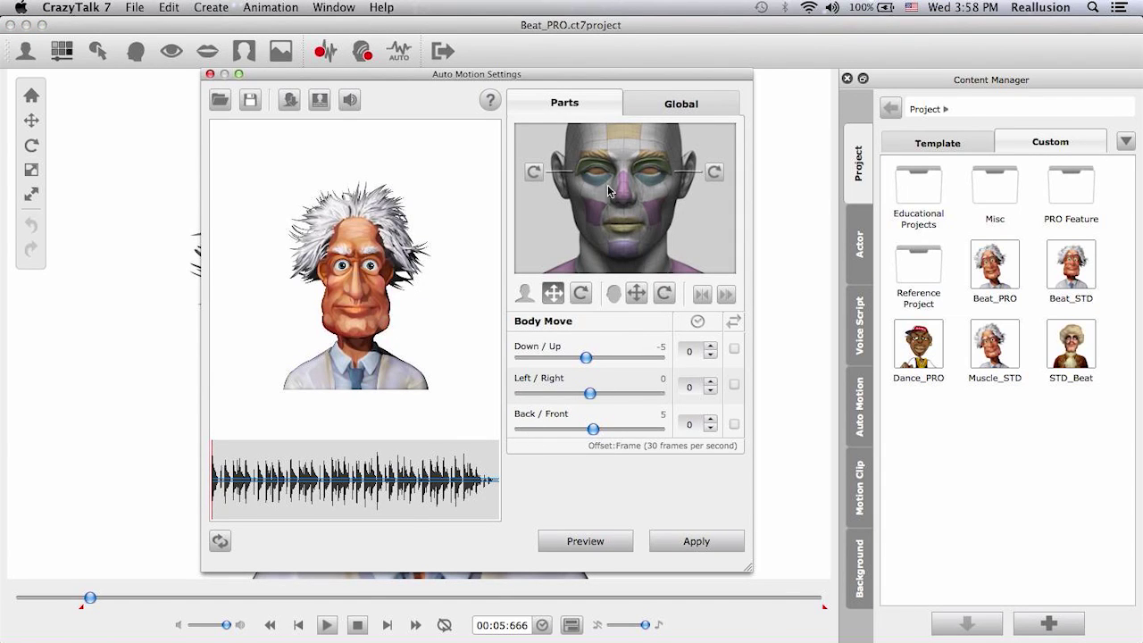
{"action": "left_click", "coordinate": [211, 74]}
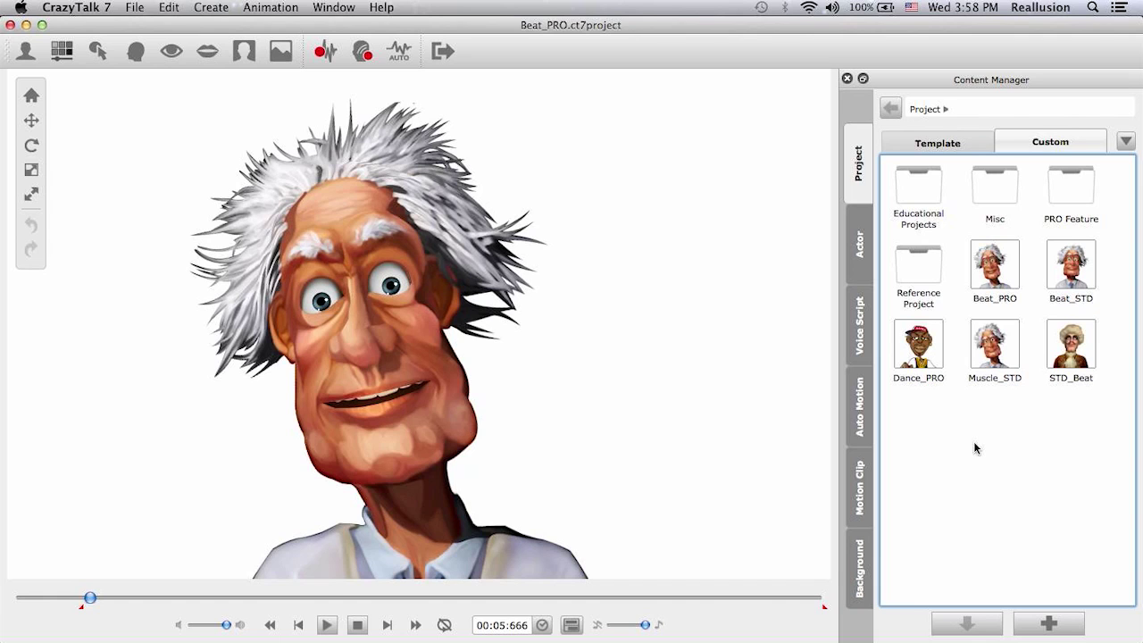
Open the PRO Feature project folder and play the PingPong_STD and PingPong_PRO projects.
{"action": "double_click", "coordinate": [1082, 187]}
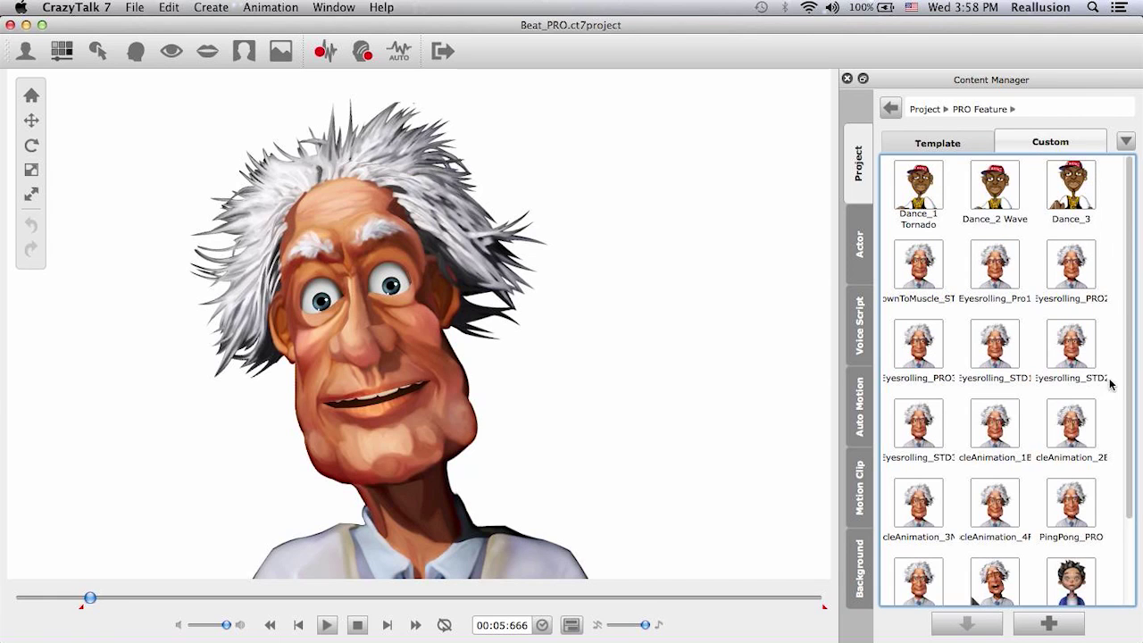
{"action": "left_click_drag", "start_coordinate": [1131, 362], "coordinate": [1131, 450]}
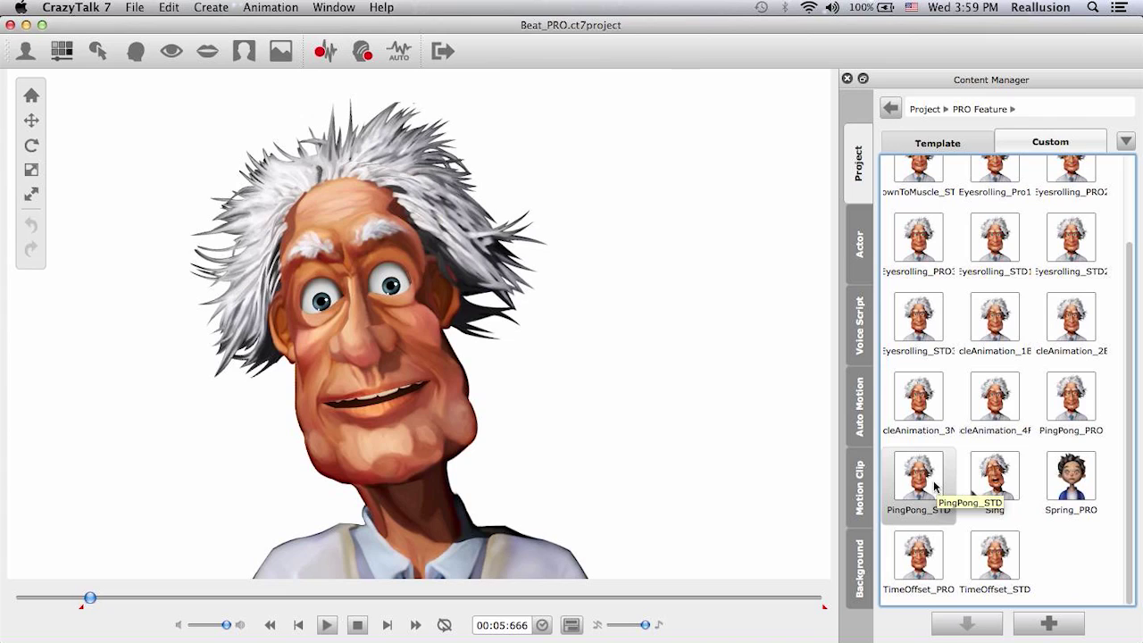
{"action": "left_click_drag", "start_coordinate": [936, 481], "coordinate": [332, 354]}
{"action": "left_click", "coordinate": [1081, 404]}
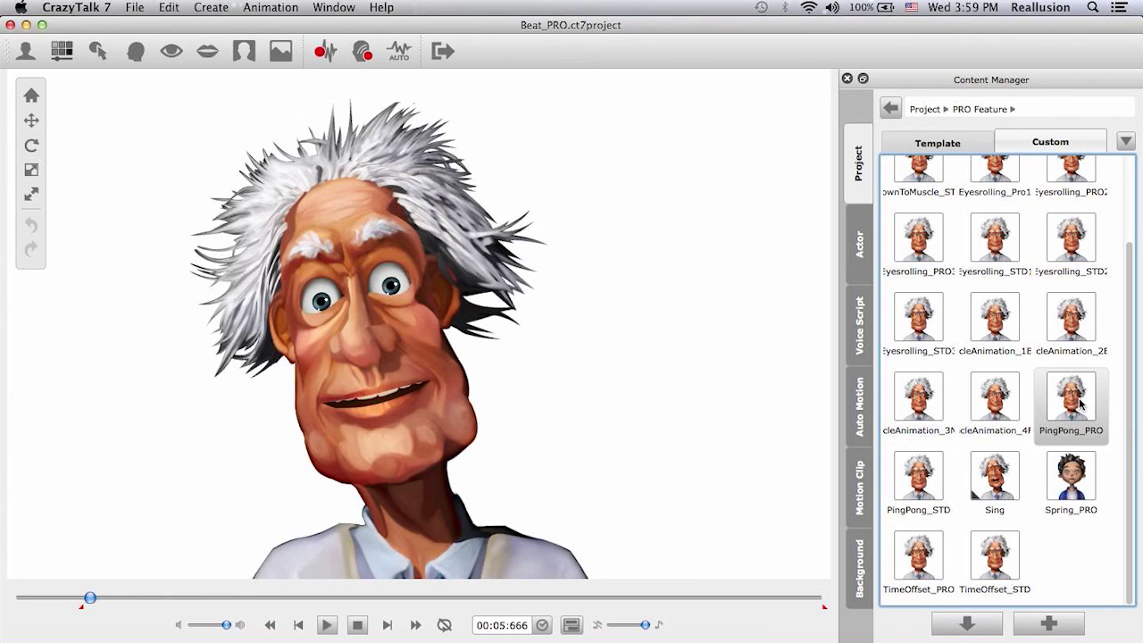
{"action": "left_click_drag", "start_coordinate": [1081, 405], "coordinate": [446, 288]}
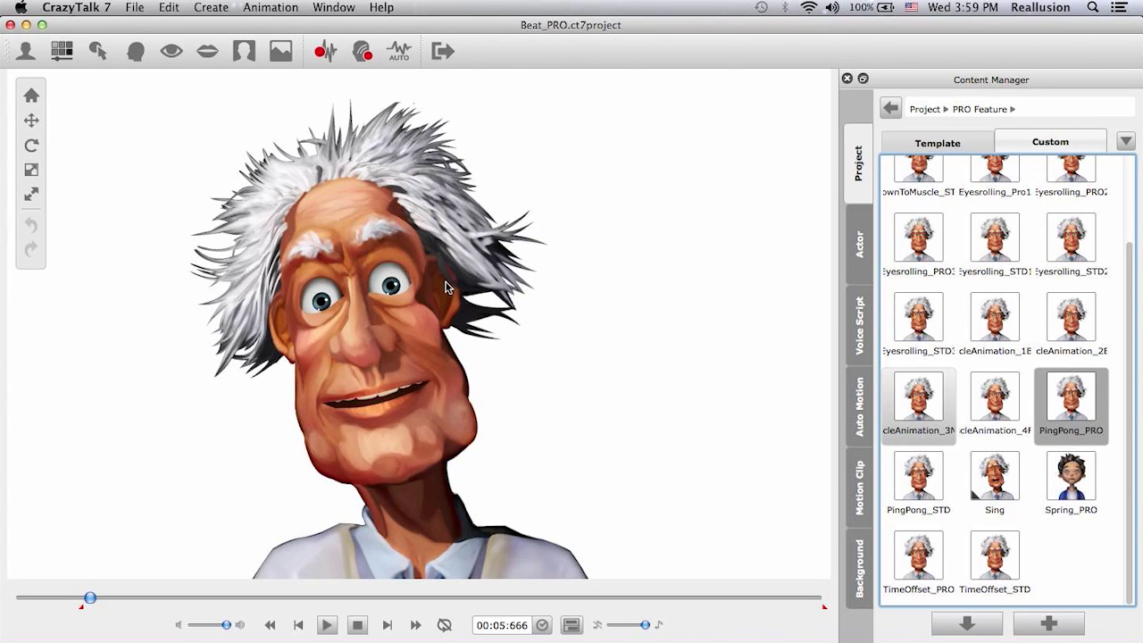
{"action": "double_click", "coordinate": [924, 472]}
{"action": "key", "text": "space"}
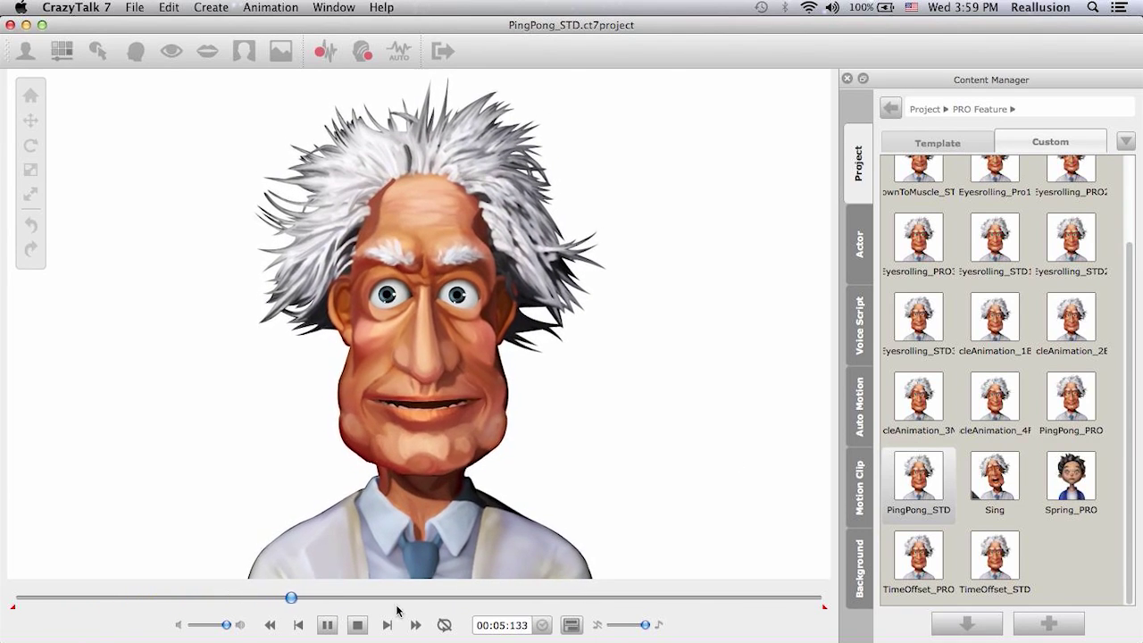
{"action": "left_click", "coordinate": [357, 624]}
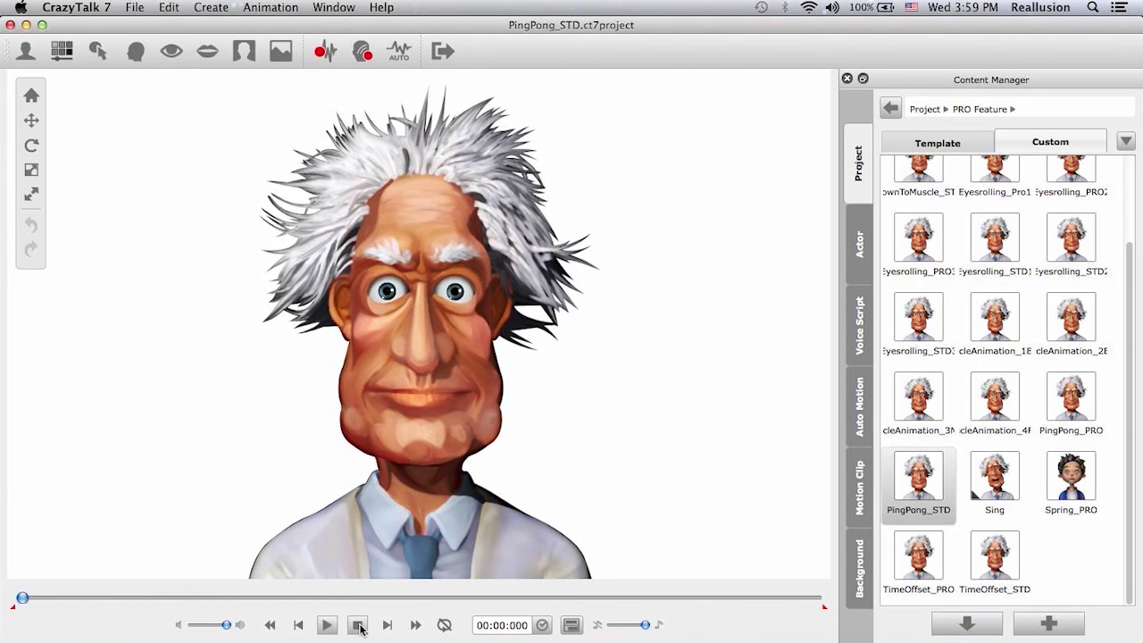
{"action": "double_click", "coordinate": [1086, 399]}
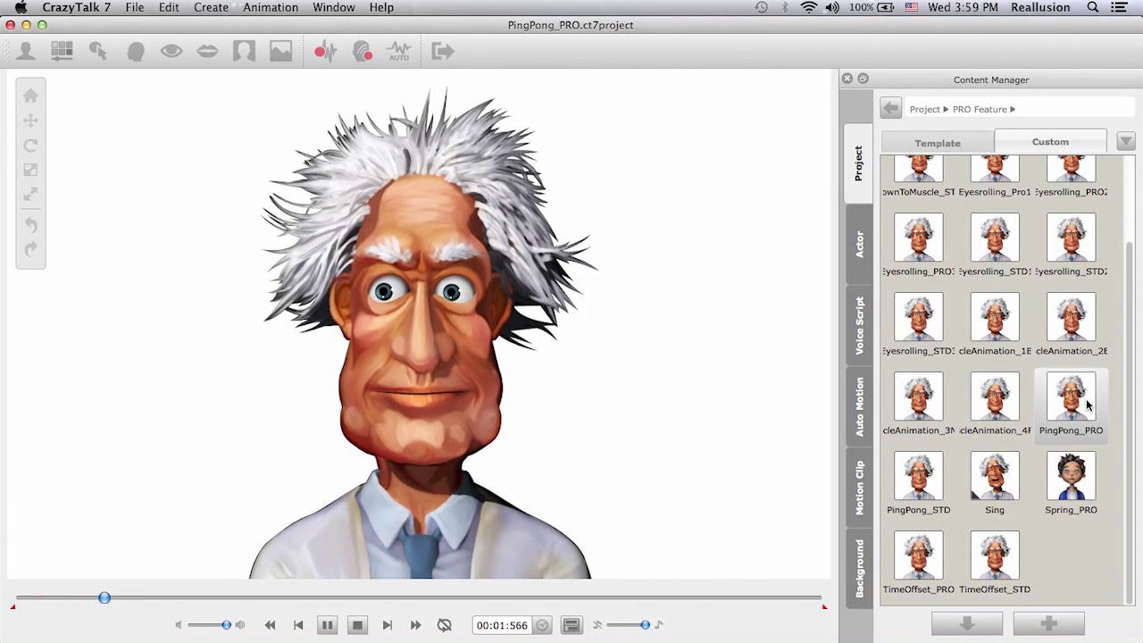
{"action": "left_click", "coordinate": [359, 625]}
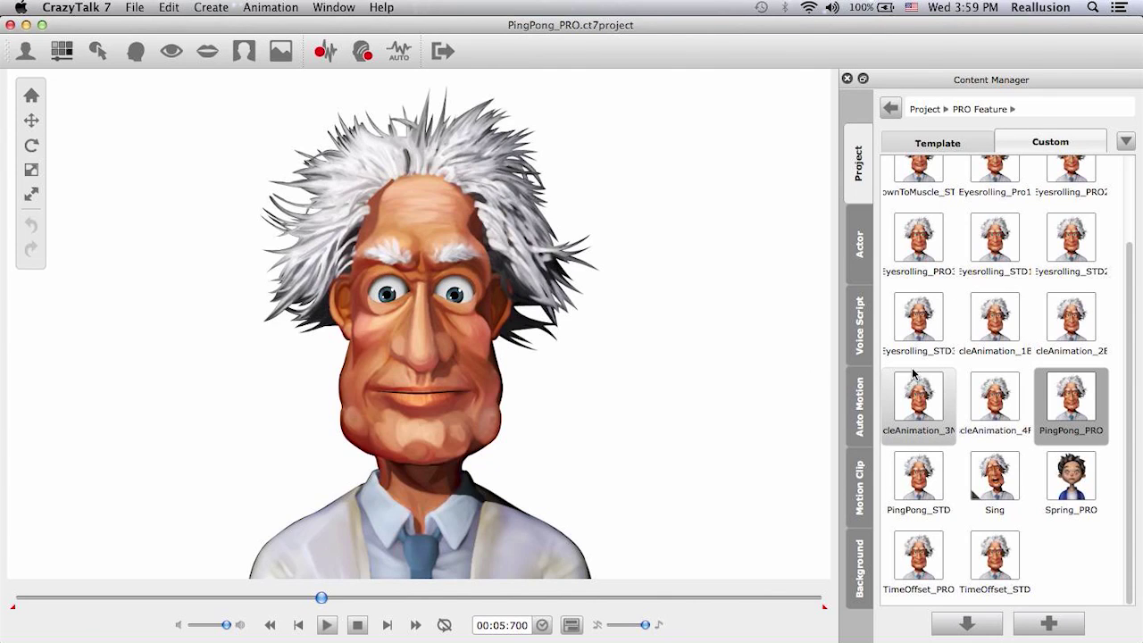
Load and play the MuscleAnimation_1Brow, MuscleAnimation_2Eyes and MuscleAnimation_4Face projects, ending with MuscleAnimation_4Face loaded.
{"action": "double_click", "coordinate": [1001, 322]}
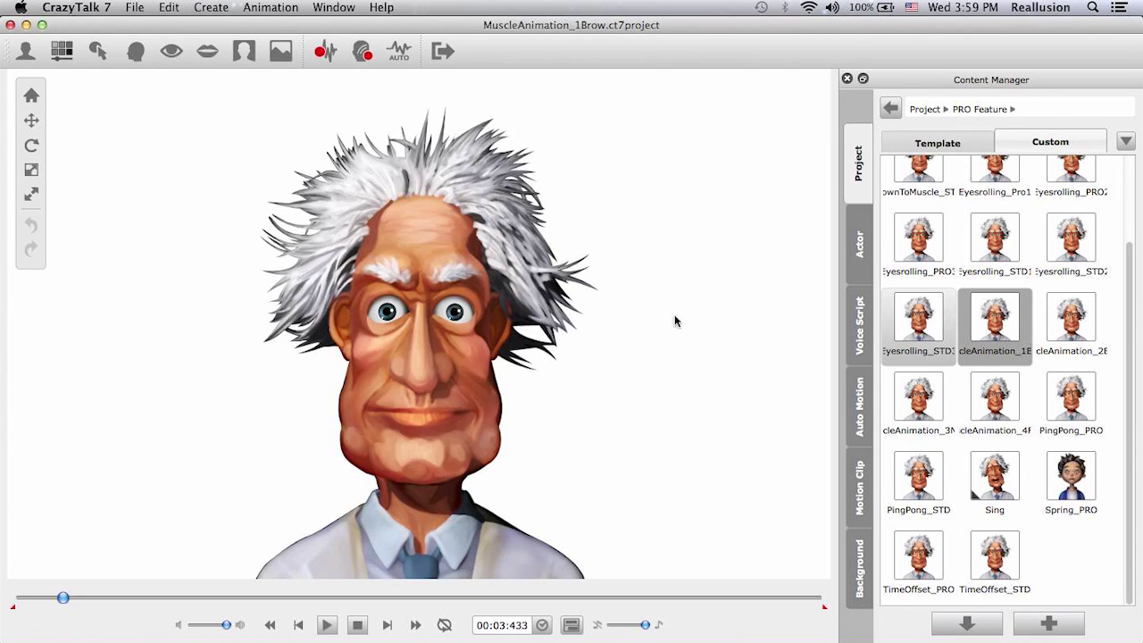
{"action": "double_click", "coordinate": [1078, 336]}
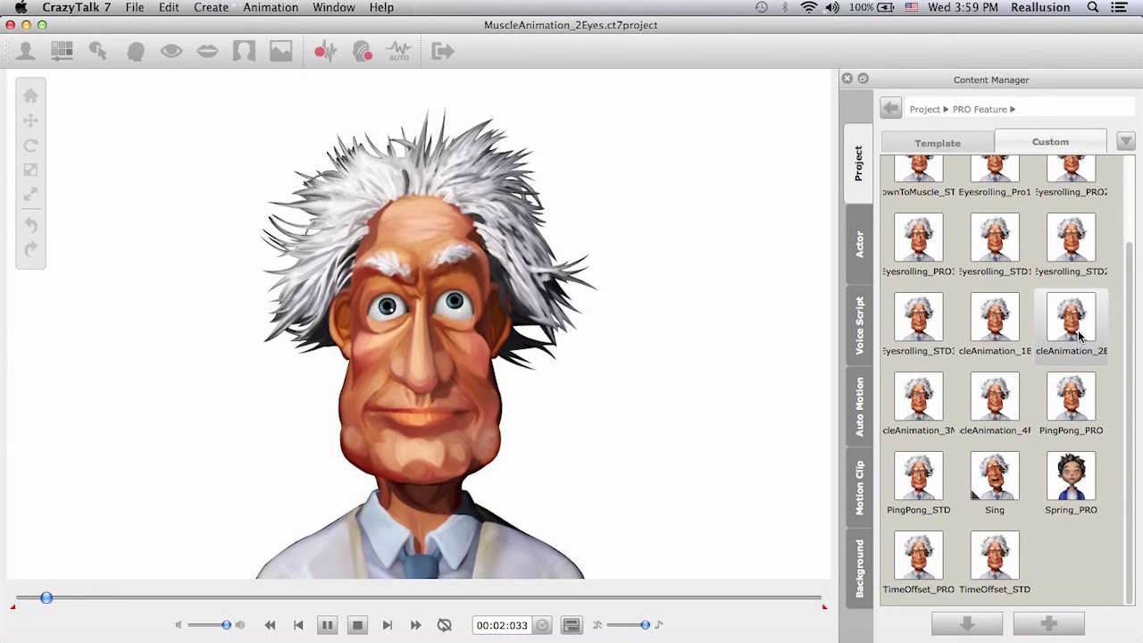
{"action": "key", "text": "space"}
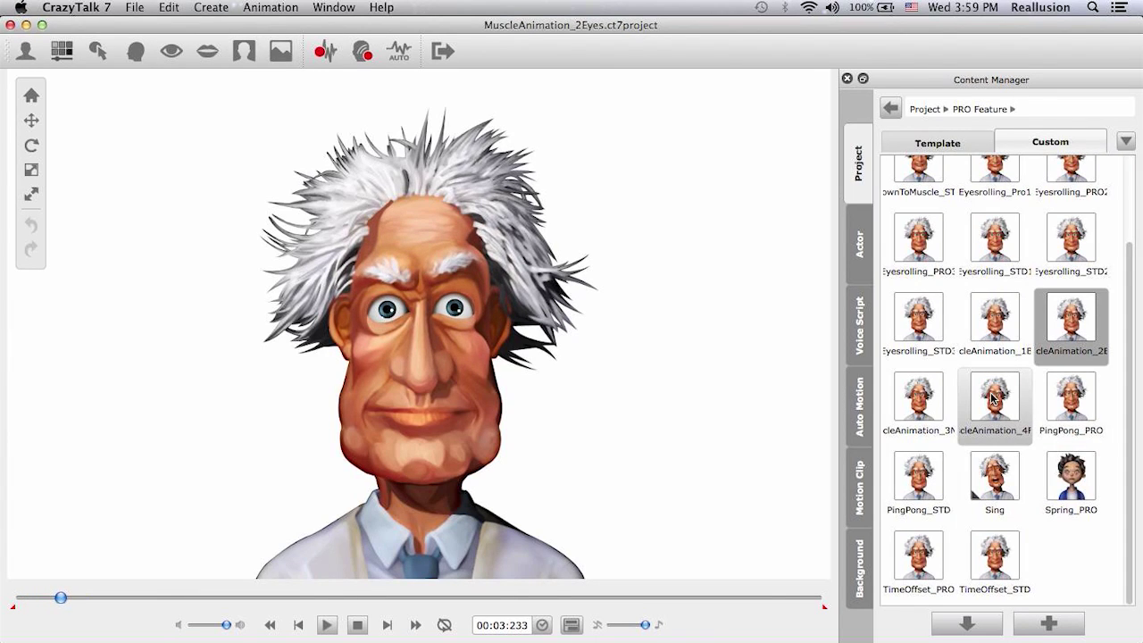
{"action": "double_click", "coordinate": [994, 399]}
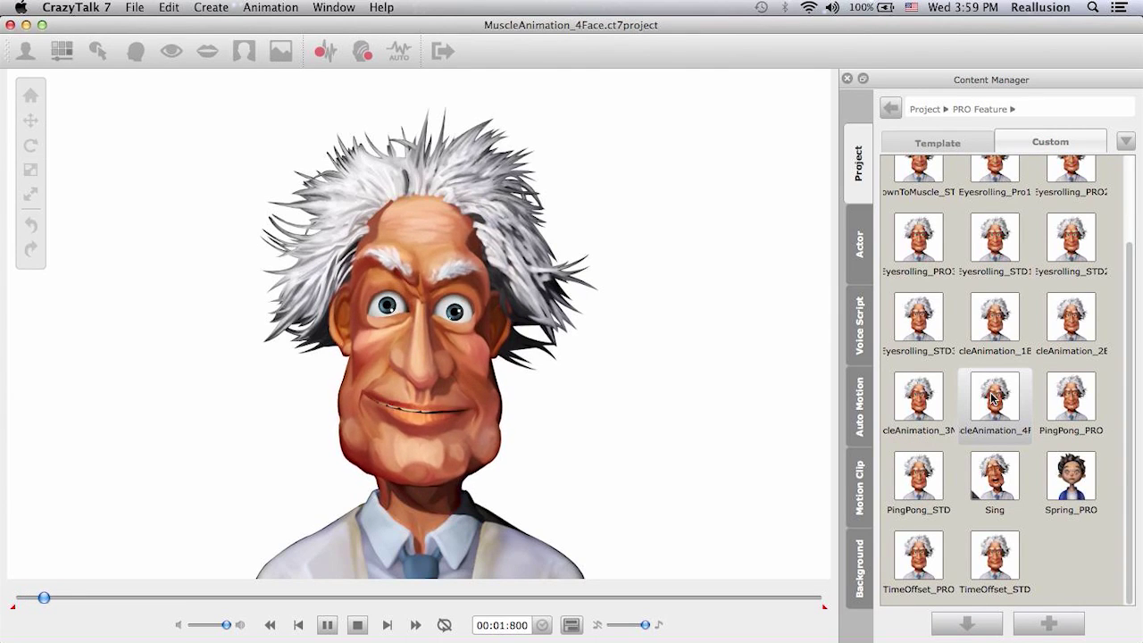
{"action": "key", "text": "space"}
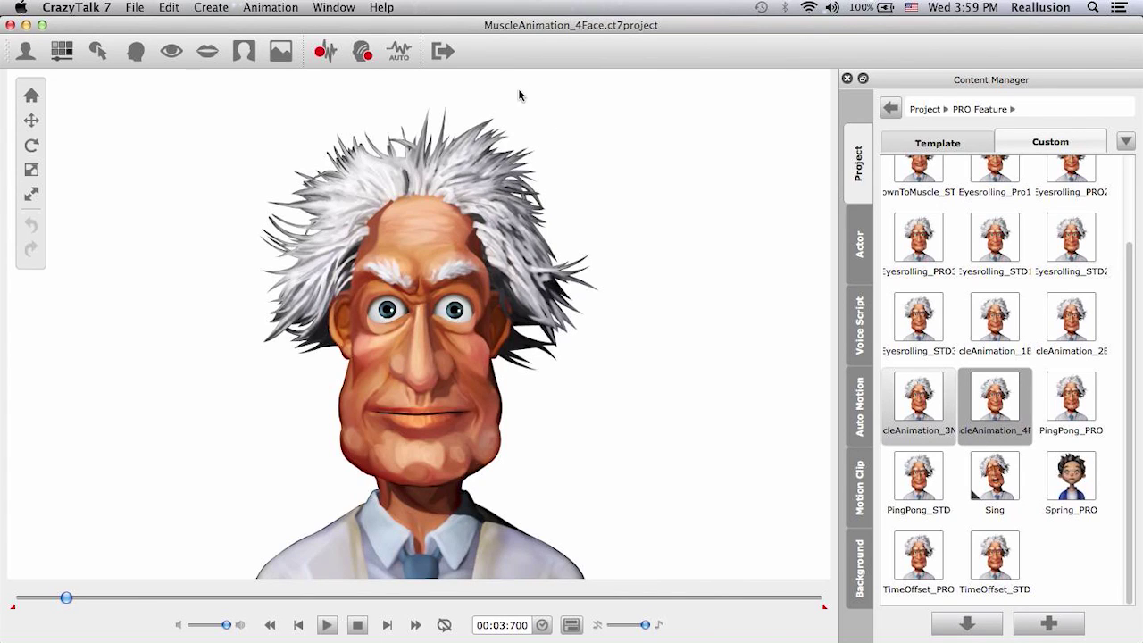
Open the Auto Motion settings for the MuscleAnimation_4Face project and reset all of the values.
{"action": "left_click", "coordinate": [400, 52]}
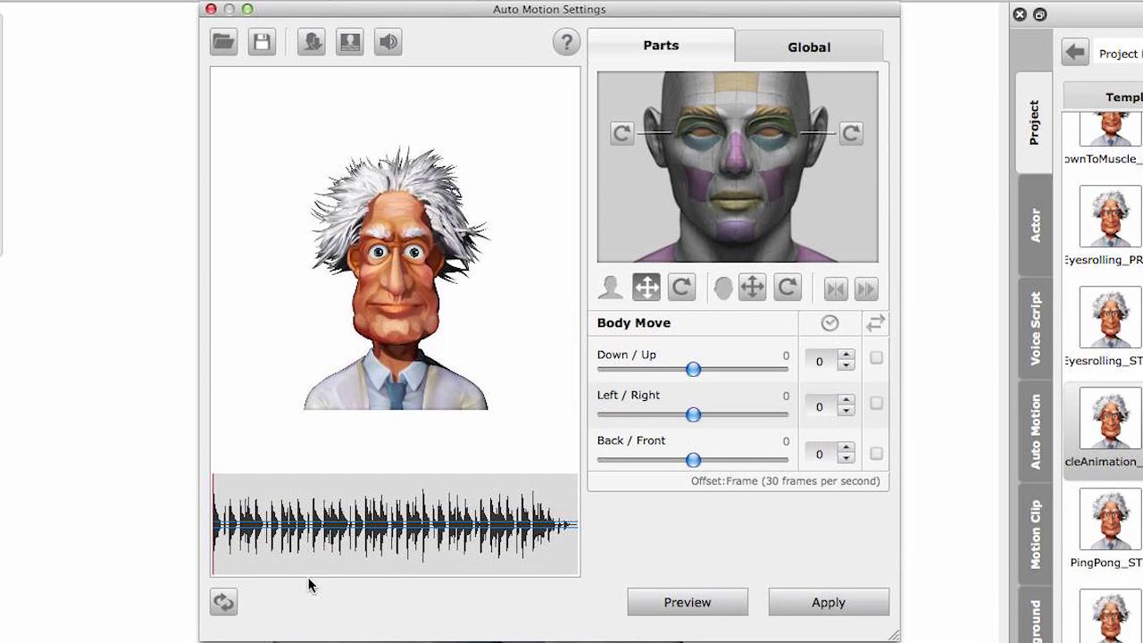
{"action": "left_click", "coordinate": [224, 603]}
Try the left and right Lower/Raise Brow values at 100 while previewing the motion, and reset the settings.
{"action": "left_click", "coordinate": [776, 116]}
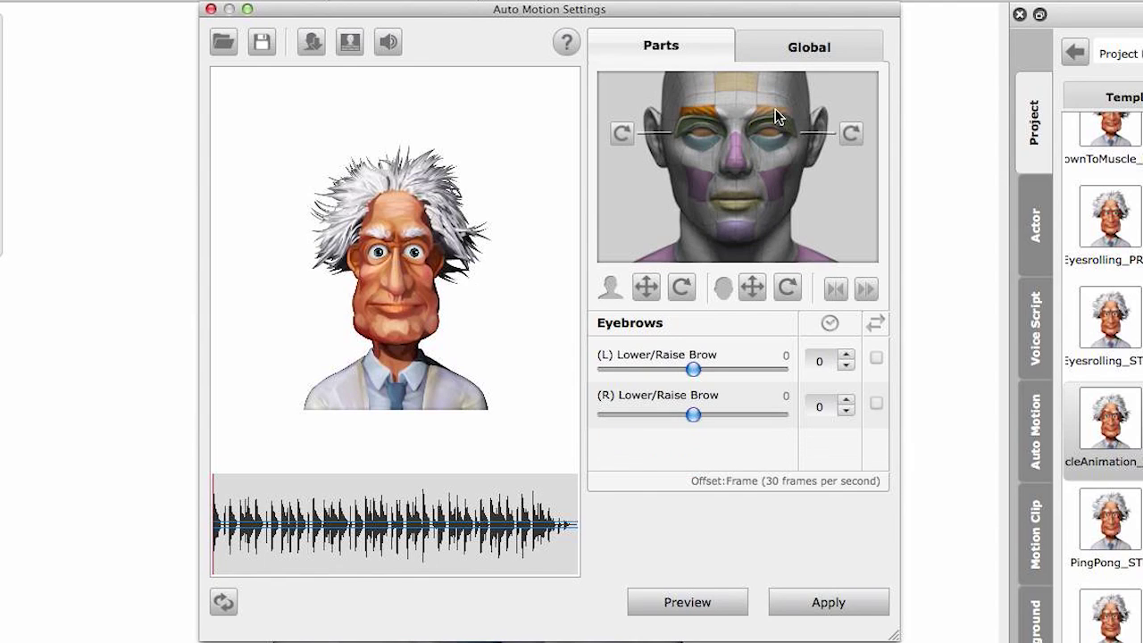
{"action": "left_click", "coordinate": [710, 600]}
{"action": "left_click_drag", "start_coordinate": [694, 370], "coordinate": [773, 377]}
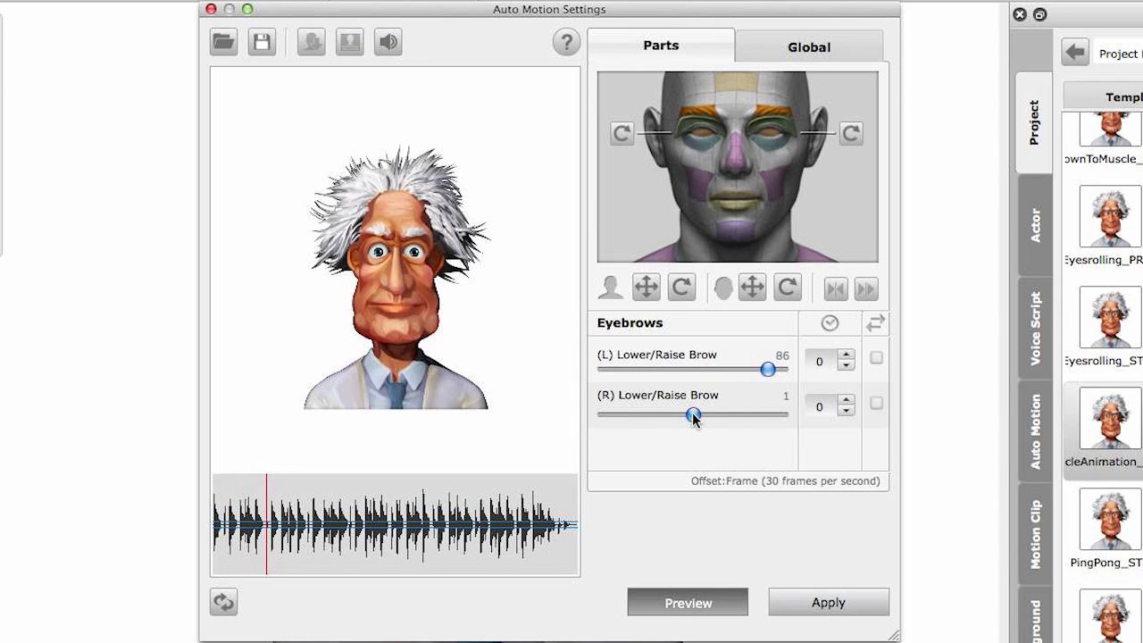
{"action": "left_click_drag", "start_coordinate": [694, 418], "coordinate": [816, 421]}
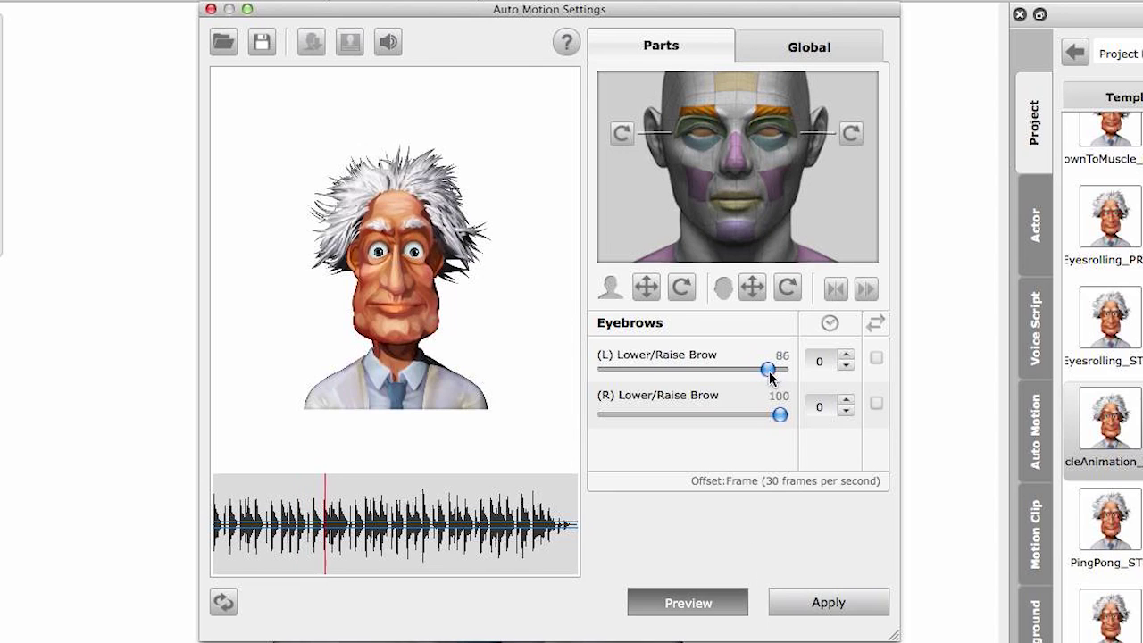
{"action": "left_click_drag", "start_coordinate": [770, 371], "coordinate": [786, 369]}
{"action": "left_click", "coordinate": [724, 610]}
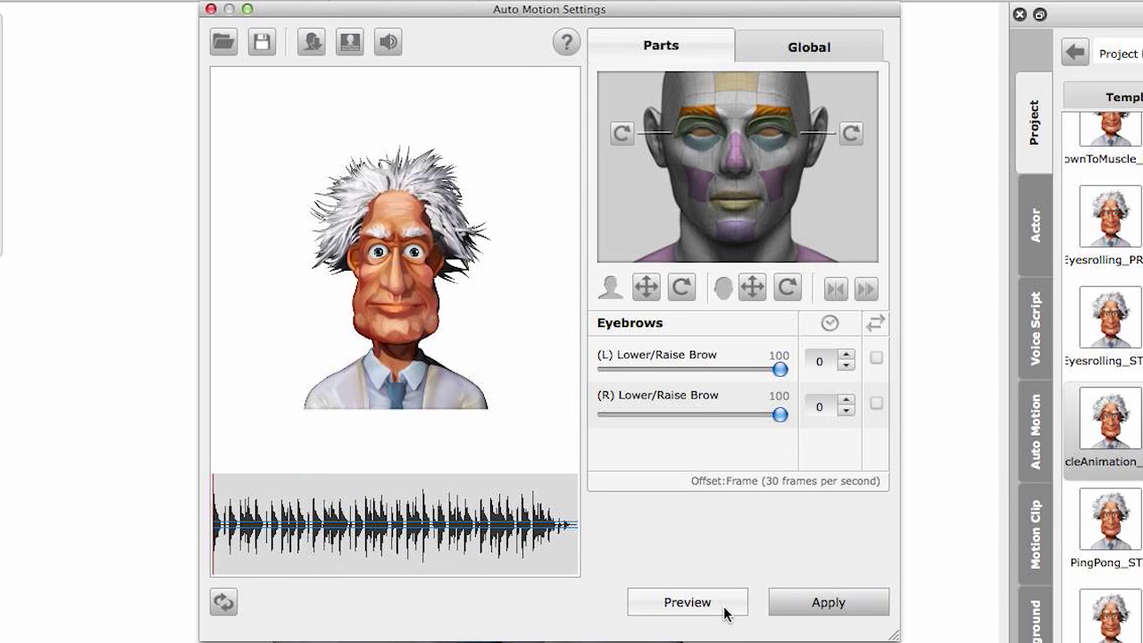
{"action": "left_click", "coordinate": [223, 602]}
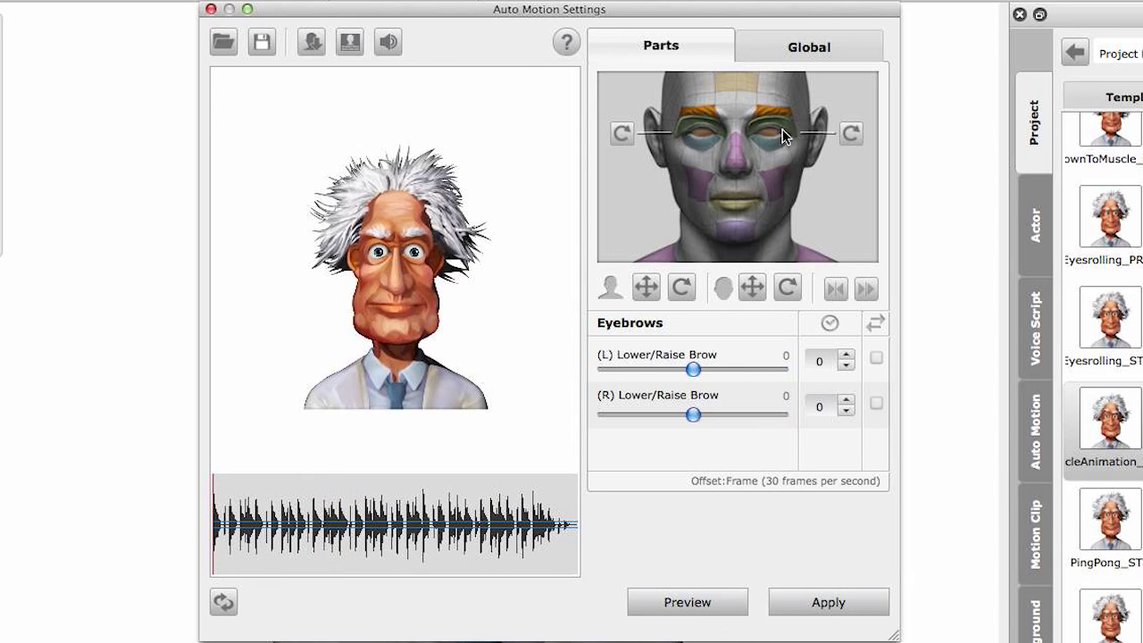
Preview the Inner and Outer Brow motion with both Raise Inner/Outer values at -100, and finish with both set to 100.
{"action": "left_click", "coordinate": [737, 82]}
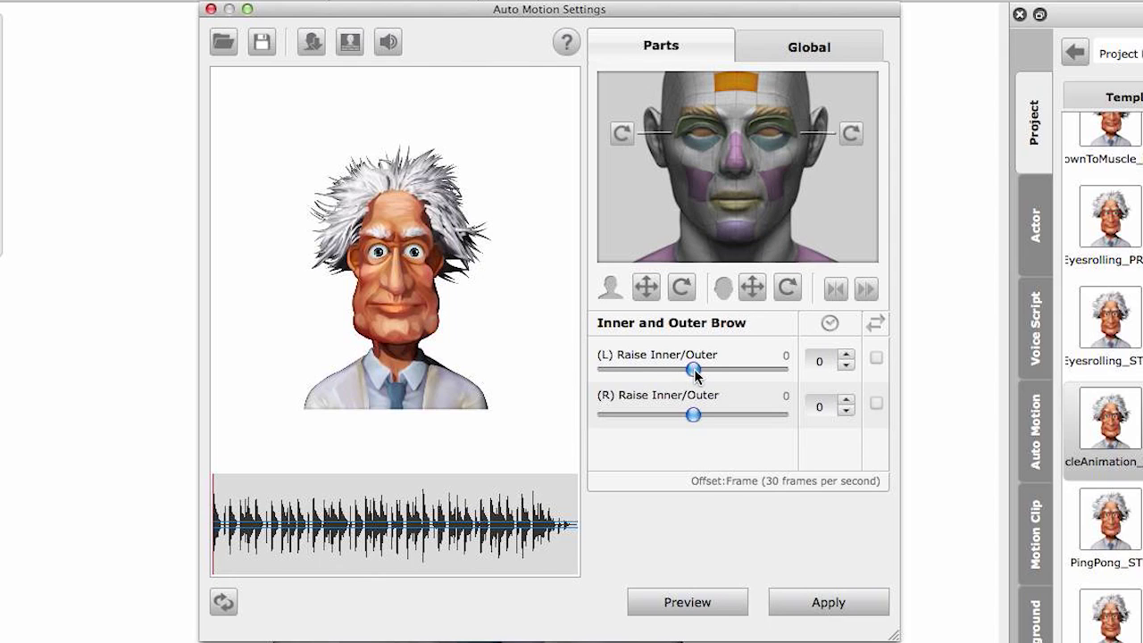
{"action": "left_click_drag", "start_coordinate": [695, 371], "coordinate": [595, 387]}
{"action": "left_click", "coordinate": [692, 603]}
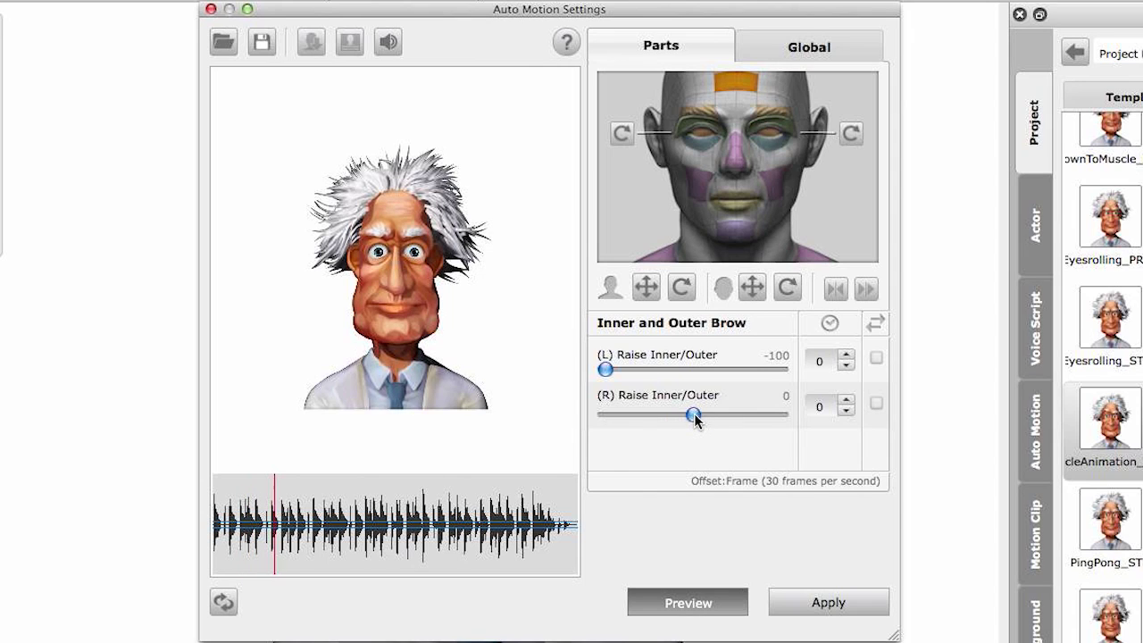
{"action": "left_click_drag", "start_coordinate": [695, 418], "coordinate": [566, 416]}
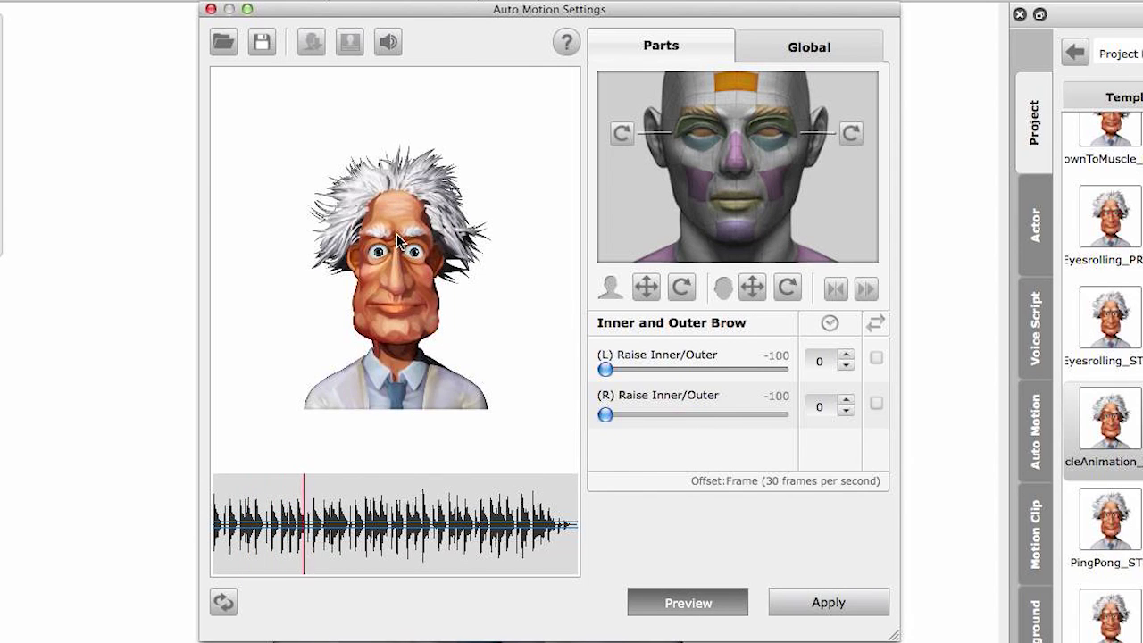
{"action": "left_click_drag", "start_coordinate": [607, 370], "coordinate": [809, 375]}
{"action": "left_click_drag", "start_coordinate": [607, 414], "coordinate": [842, 429]}
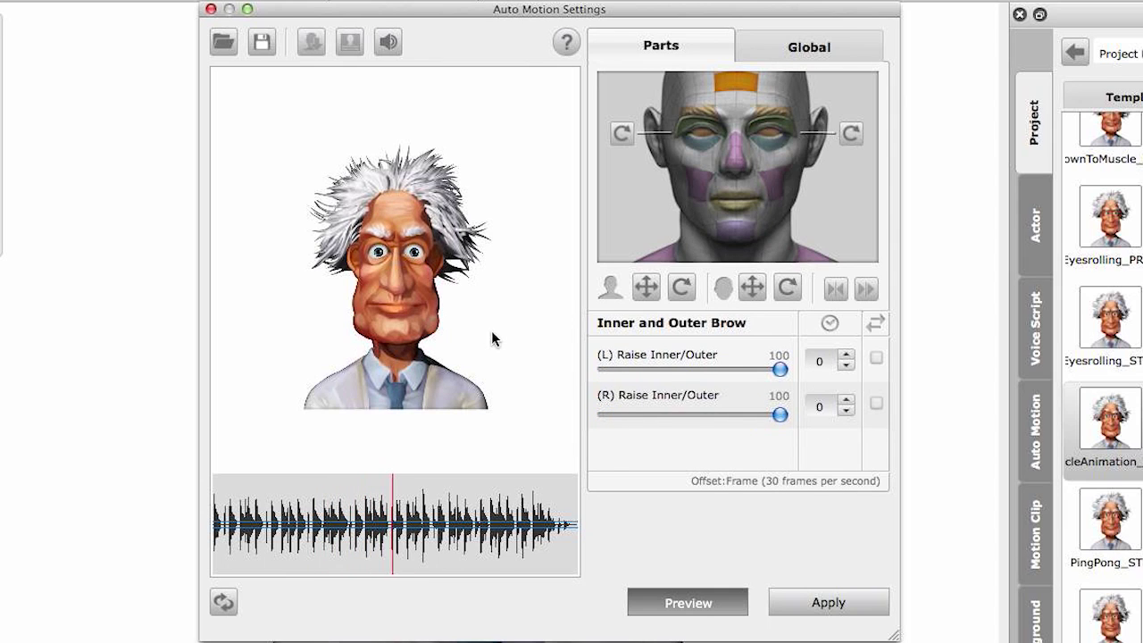
{"action": "left_click", "coordinate": [722, 599]}
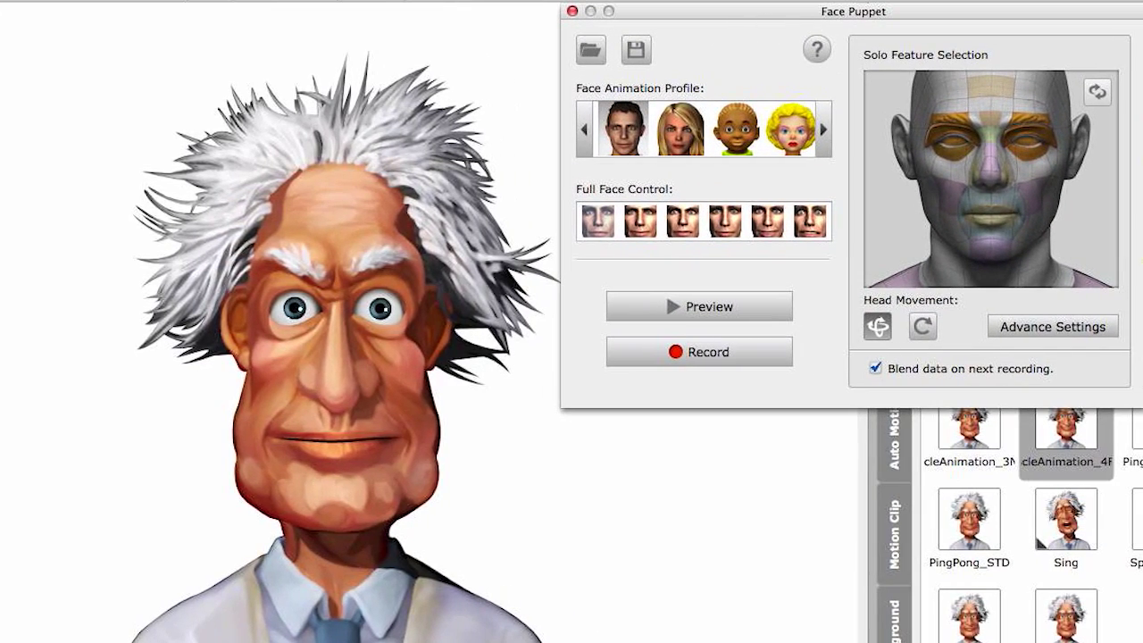
Clear the Face Puppet feature selection, solo the forehead region, and preview its motion before closing Face Puppet.
{"action": "left_click", "coordinate": [1103, 92]}
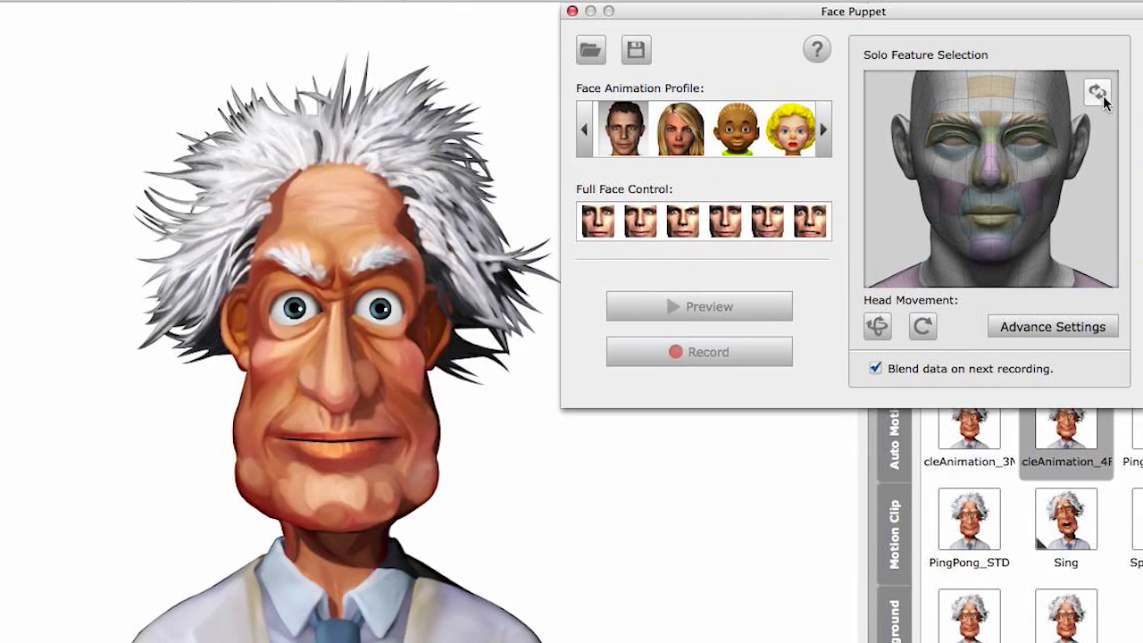
{"action": "left_click", "coordinate": [992, 86]}
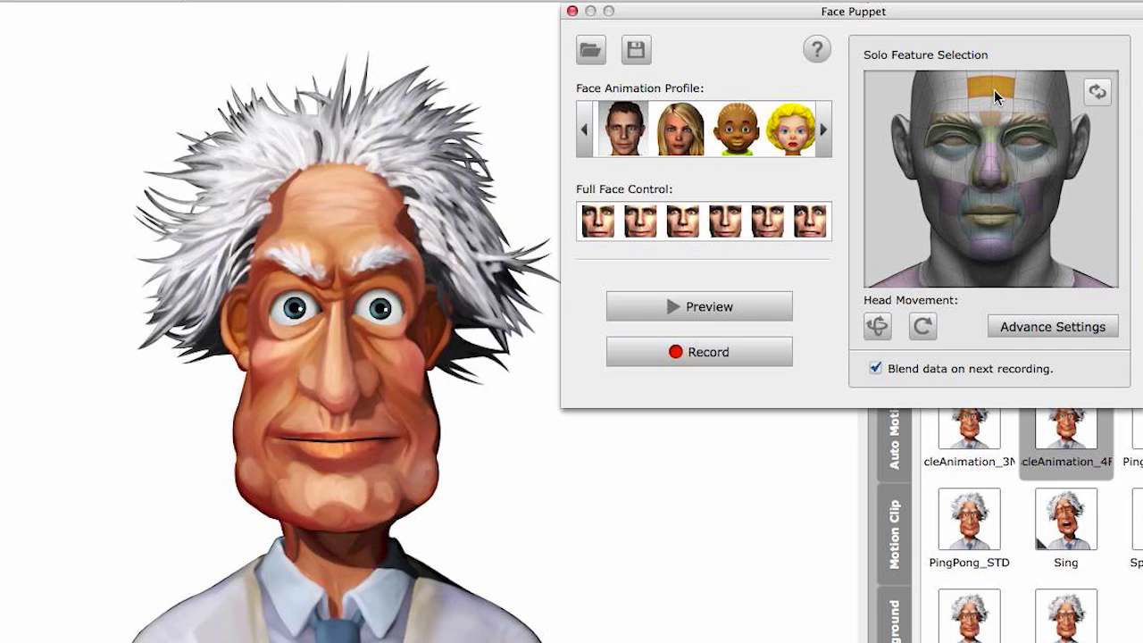
{"action": "left_click", "coordinate": [685, 307]}
{"action": "left_click", "coordinate": [667, 308]}
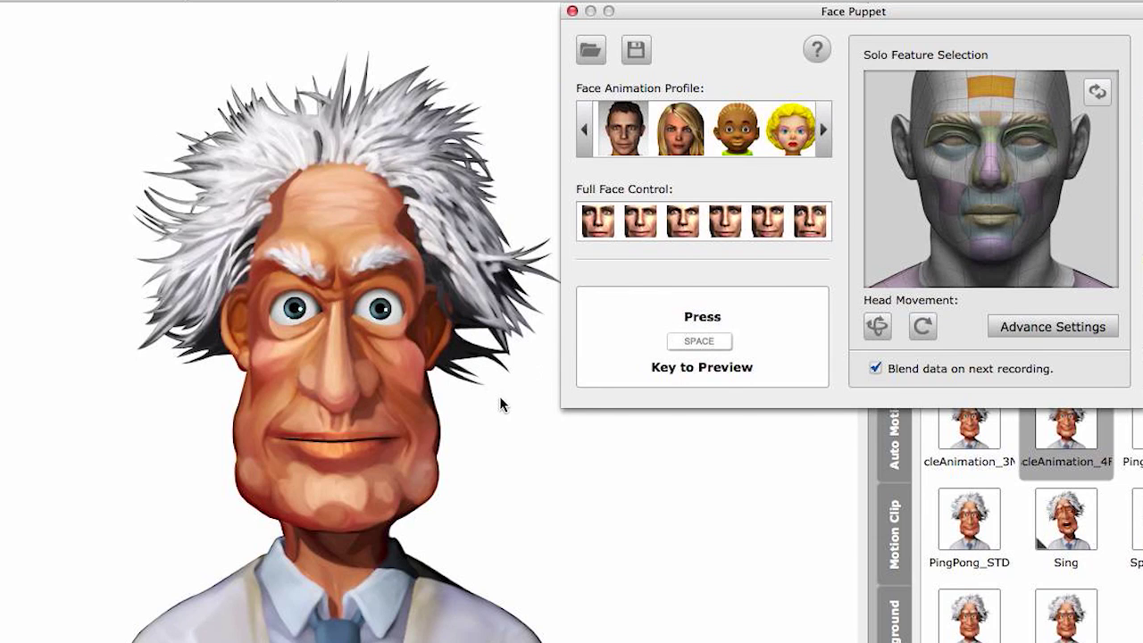
{"action": "key", "text": "space"}
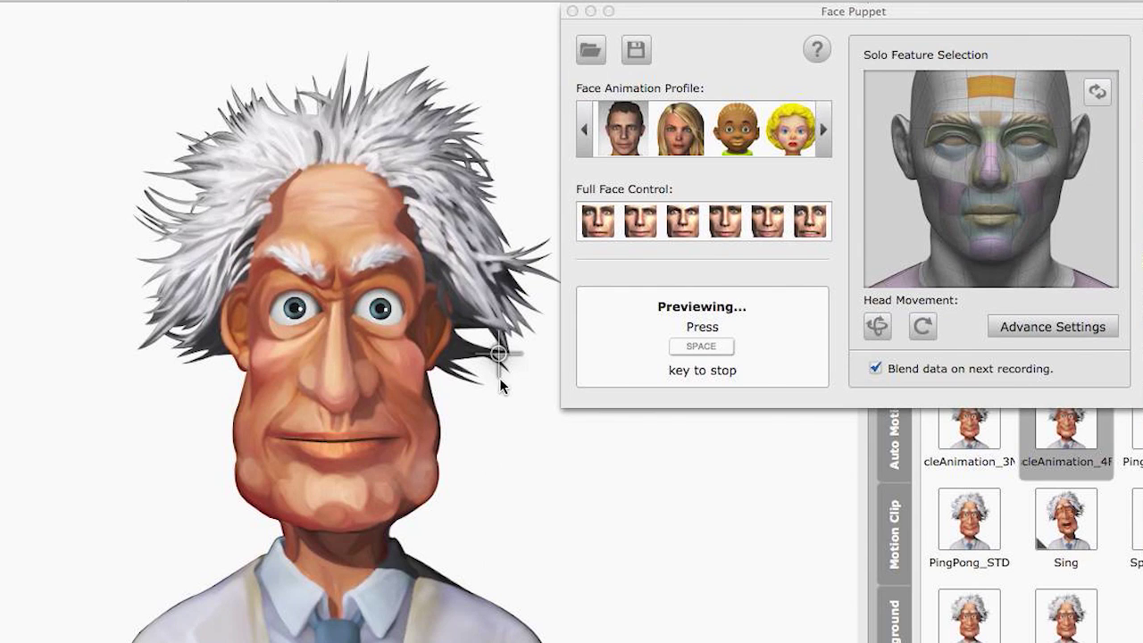
{"action": "key", "text": "space"}
{"action": "left_click", "coordinate": [572, 11]}
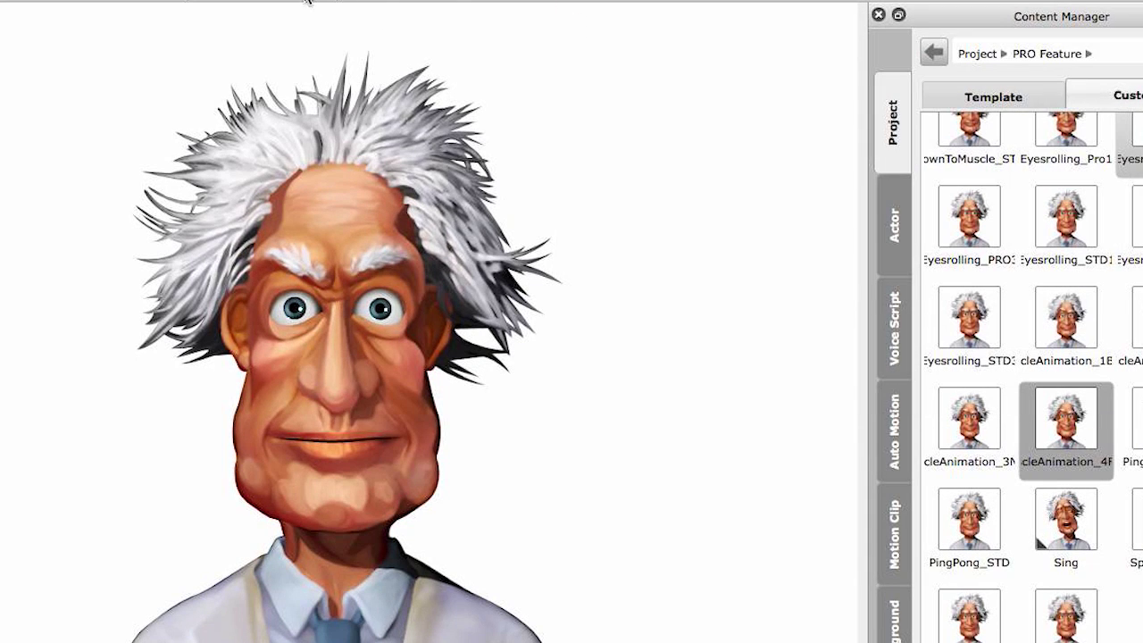
Select both Upper Eyelids in the Auto Motion settings and preview the character's motion.
{"action": "left_click", "coordinate": [308, 2]}
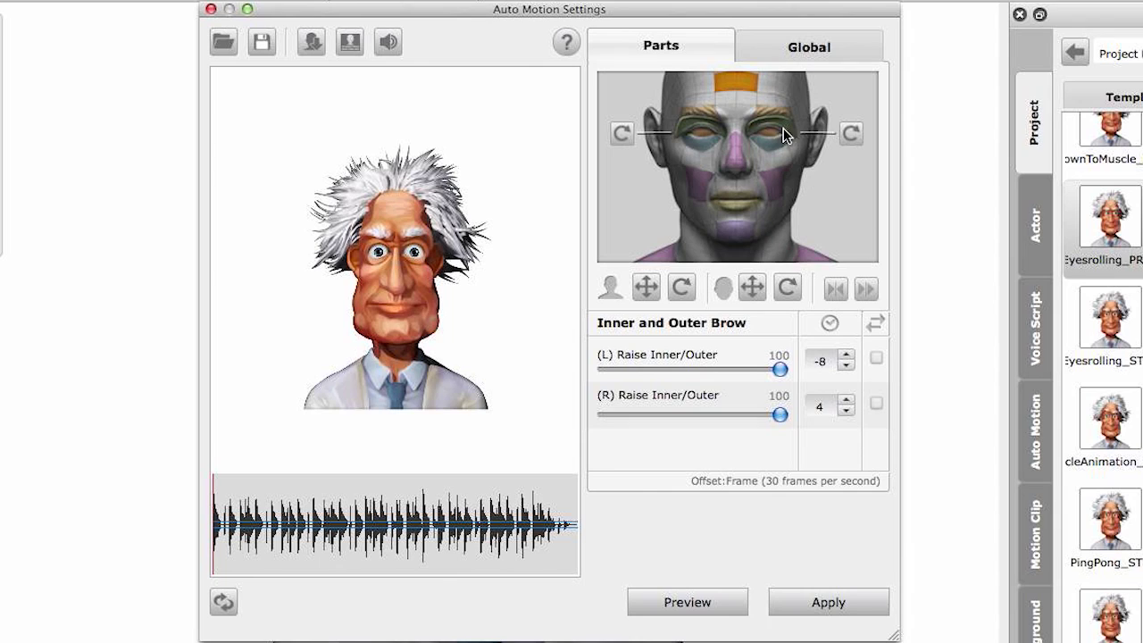
{"action": "left_click", "coordinate": [688, 130]}
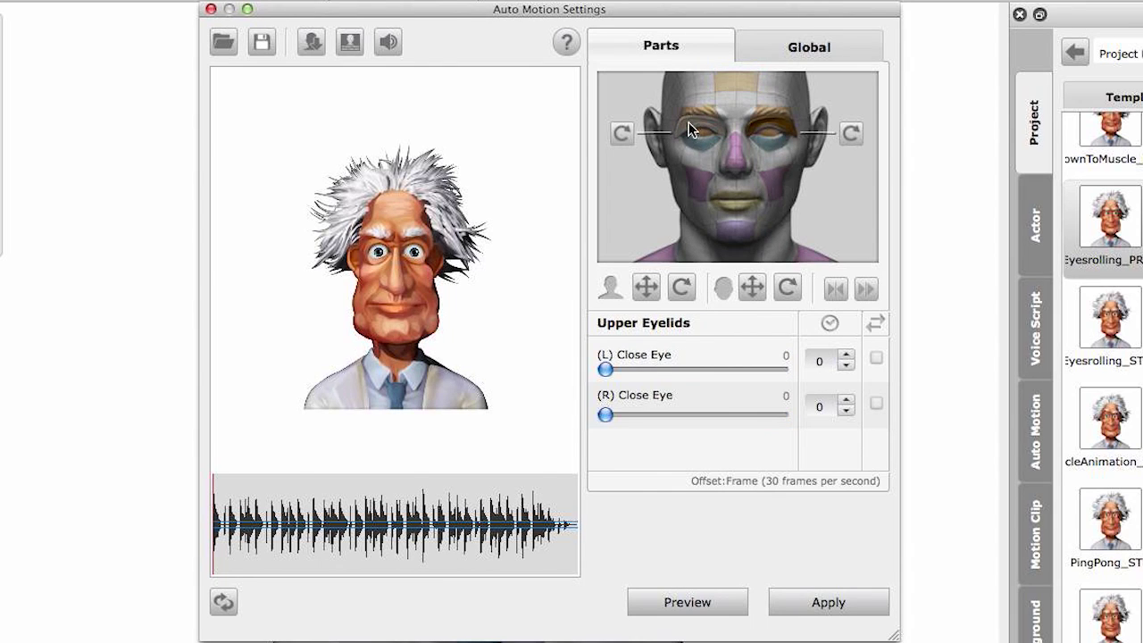
{"action": "left_click", "coordinate": [680, 601]}
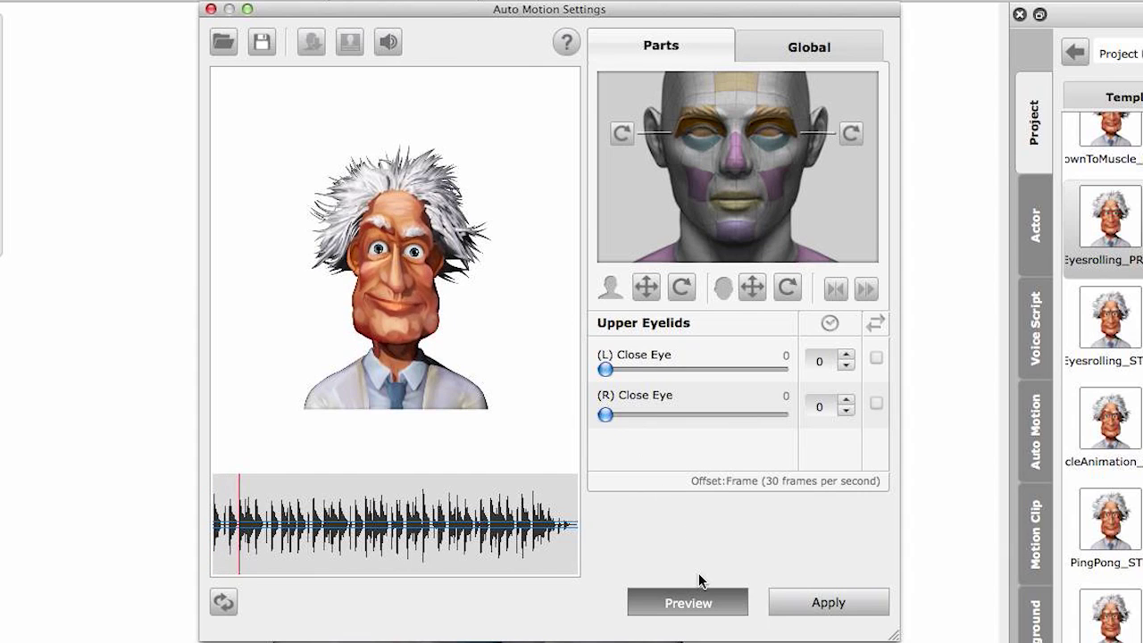
{"action": "left_click", "coordinate": [701, 600]}
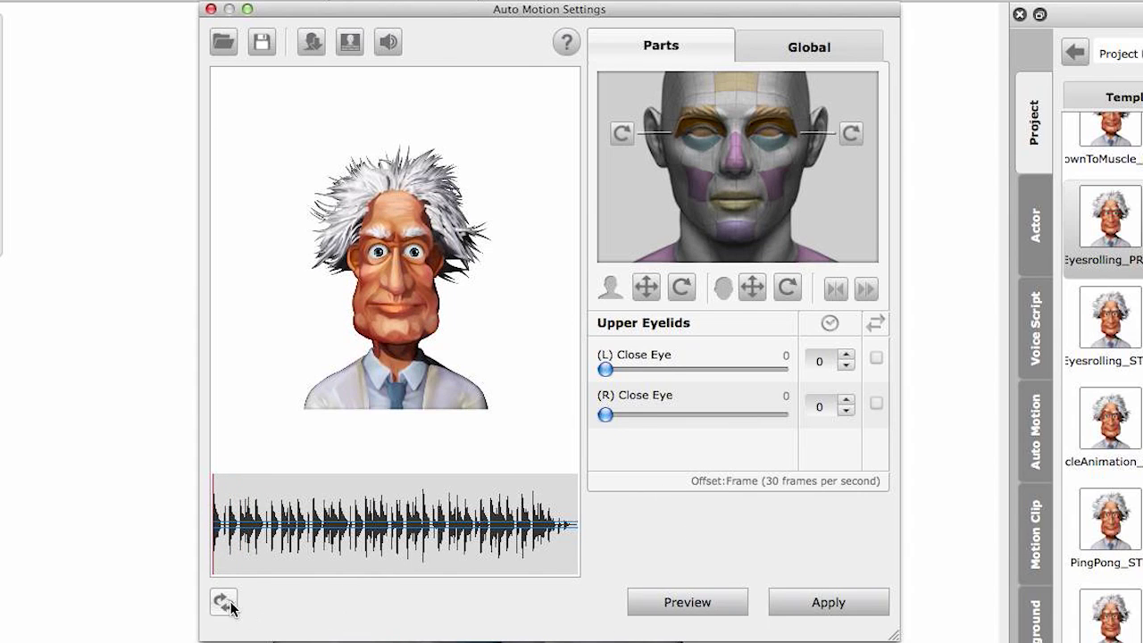
Try both Upper Eyelids Close Eye values at 95 with the left offset at -3 frames during the preview, and reset the settings.
{"action": "left_click", "coordinate": [647, 603]}
{"action": "left_click_drag", "start_coordinate": [615, 370], "coordinate": [777, 382]}
{"action": "left_click_drag", "start_coordinate": [608, 415], "coordinate": [773, 416]}
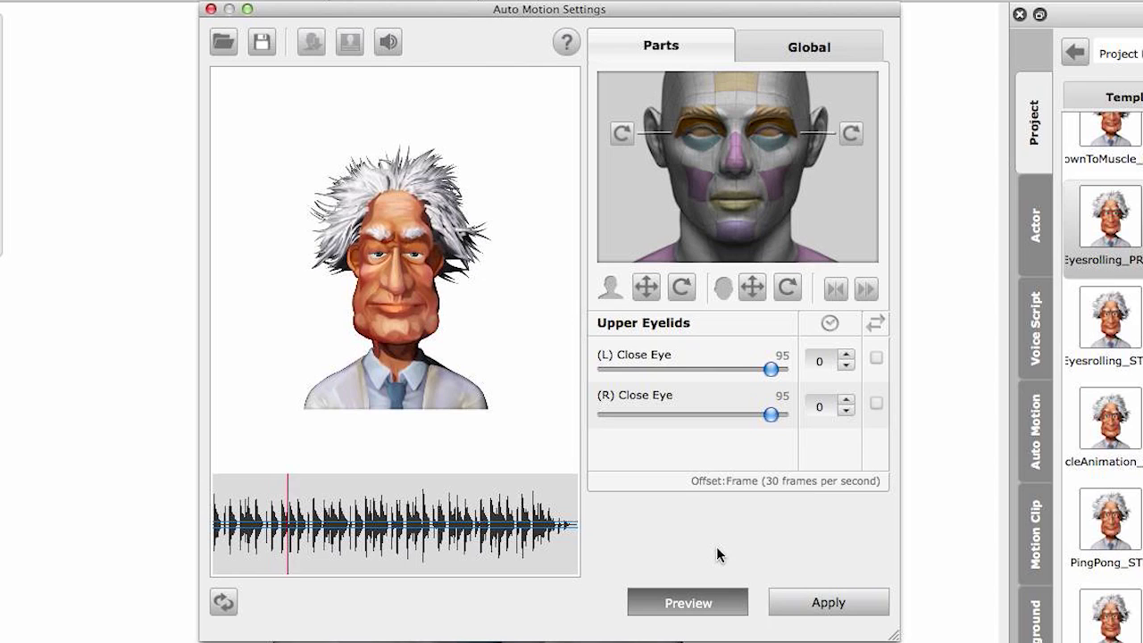
{"action": "double_click", "coordinate": [848, 367]}
{"action": "left_click", "coordinate": [846, 368]}
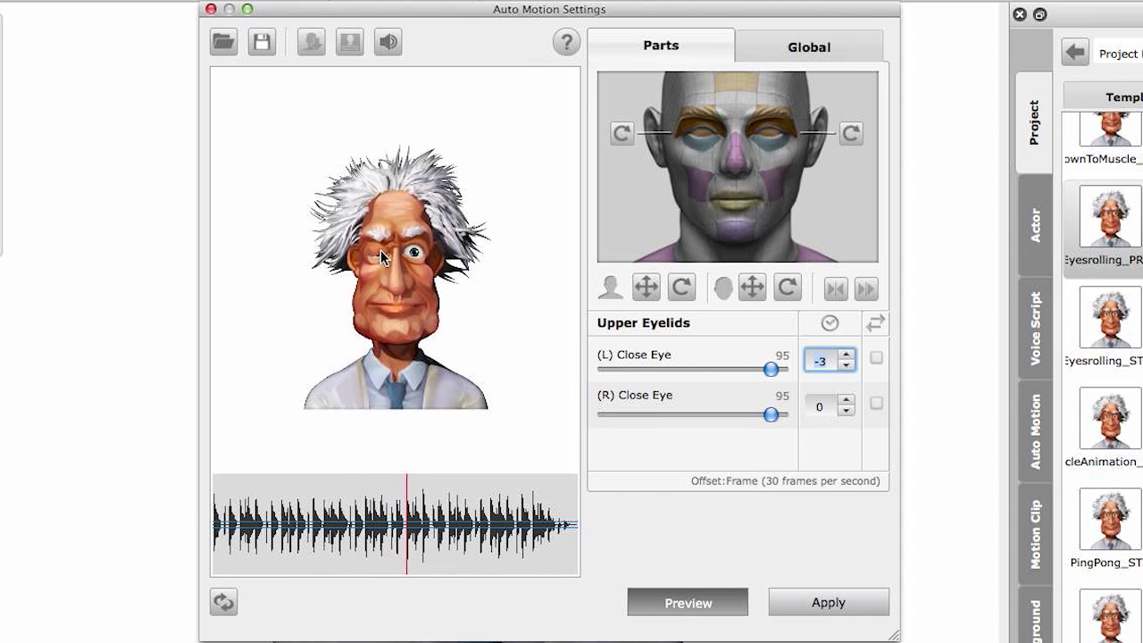
{"action": "left_click", "coordinate": [694, 602]}
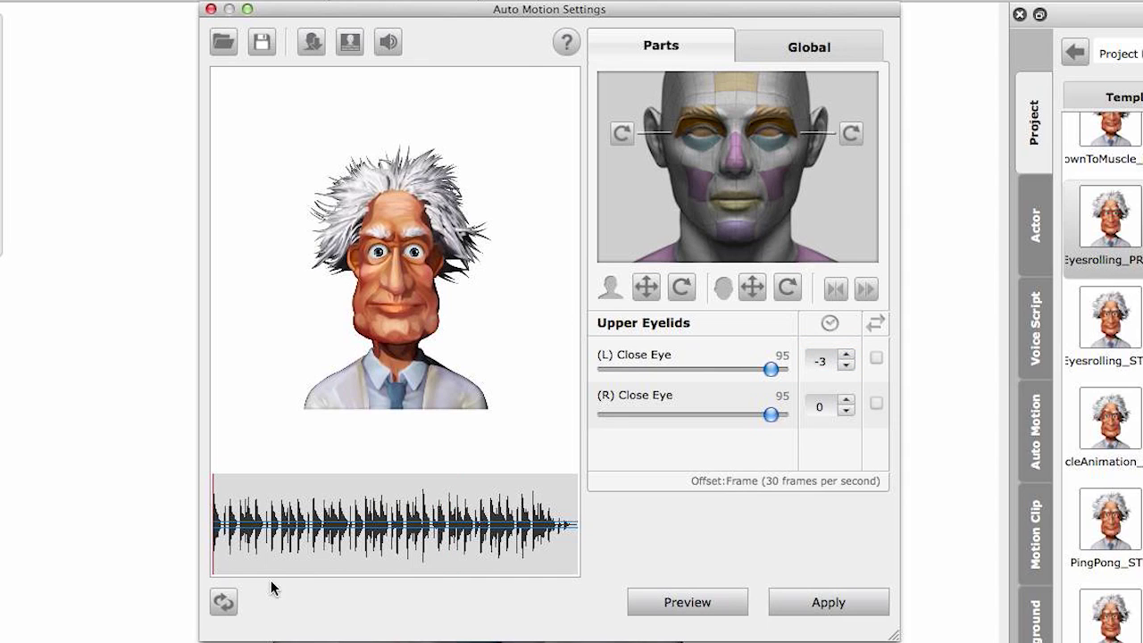
{"action": "left_click", "coordinate": [223, 602]}
Select the Lower Eyelids and preview their motion with both the left and right Raise Lid values set to 100.
{"action": "left_click", "coordinate": [704, 145]}
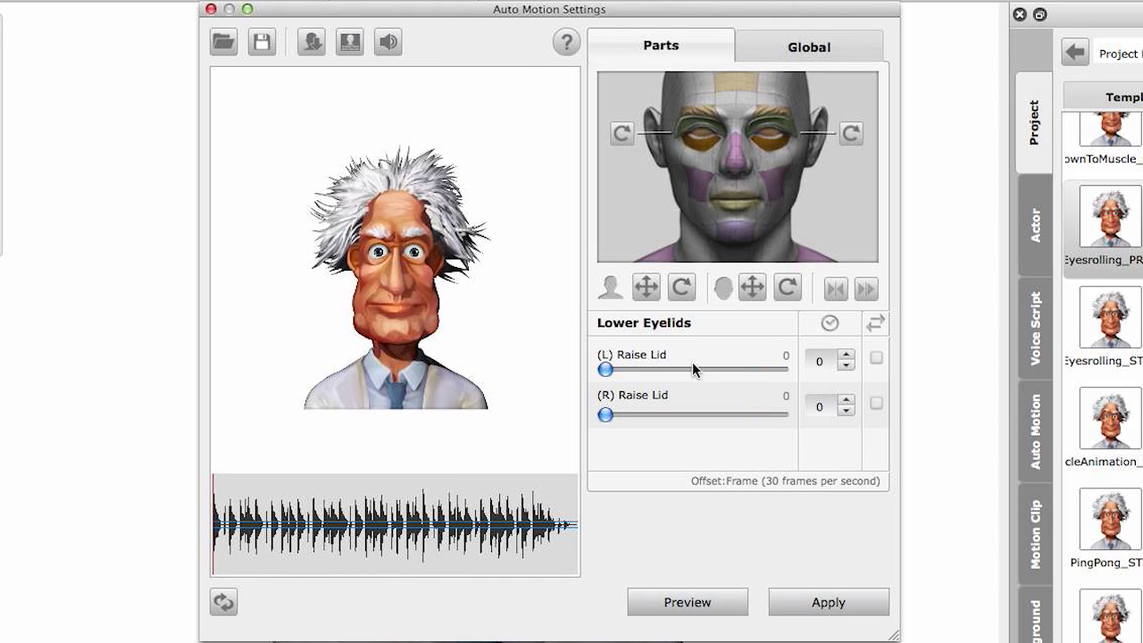
{"action": "left_click", "coordinate": [684, 601]}
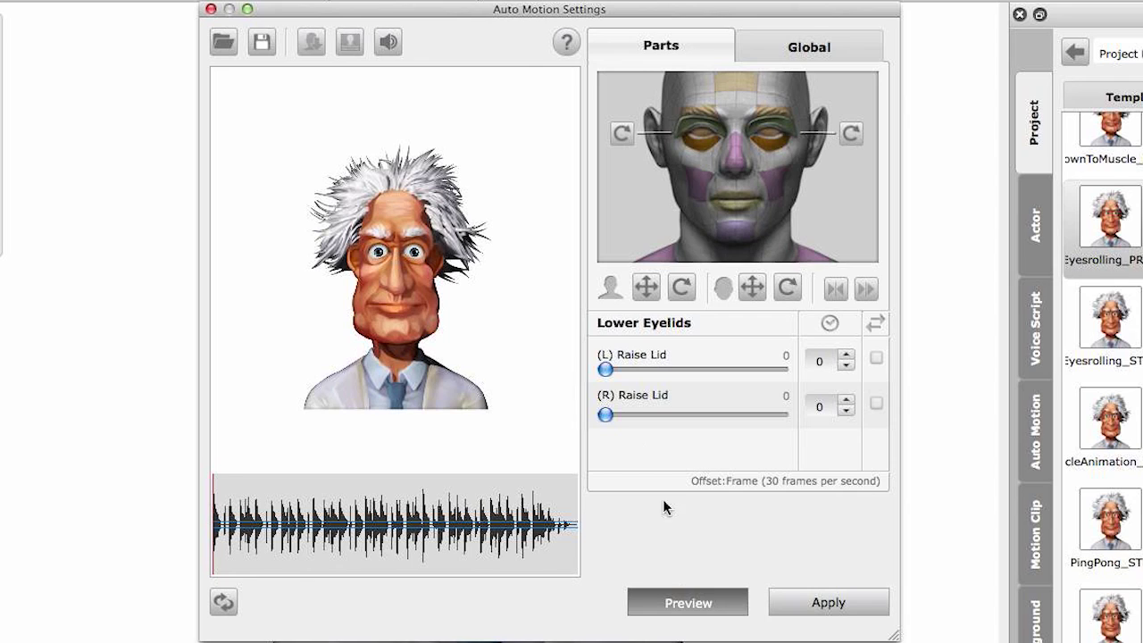
{"action": "left_click_drag", "start_coordinate": [606, 369], "coordinate": [780, 370]}
{"action": "left_click_drag", "start_coordinate": [606, 414], "coordinate": [781, 414]}
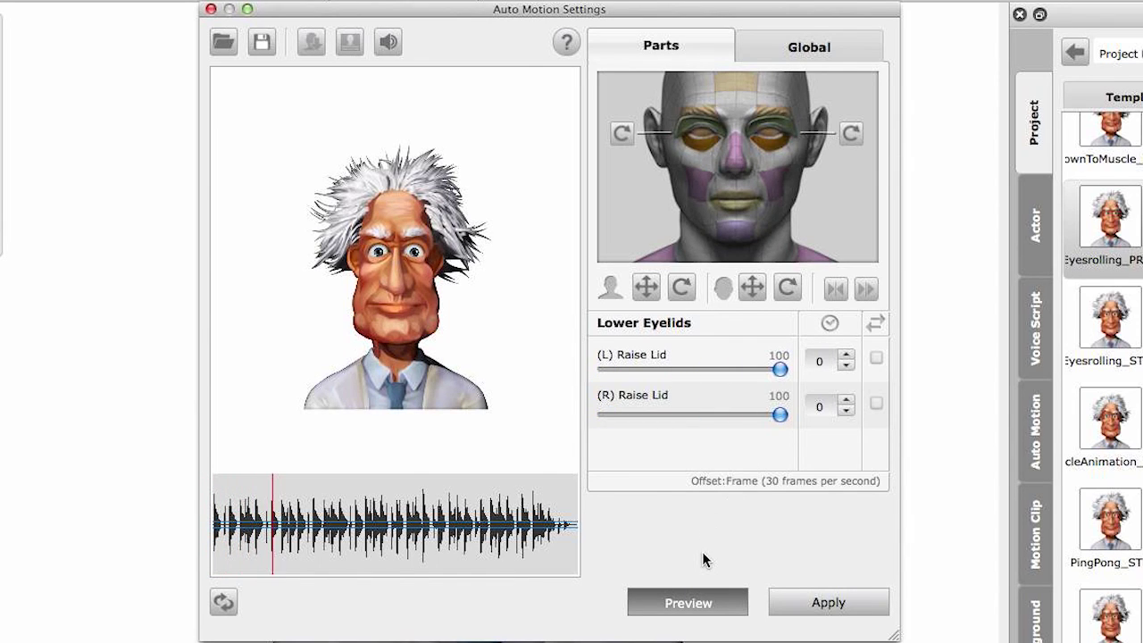
{"action": "left_click", "coordinate": [705, 603]}
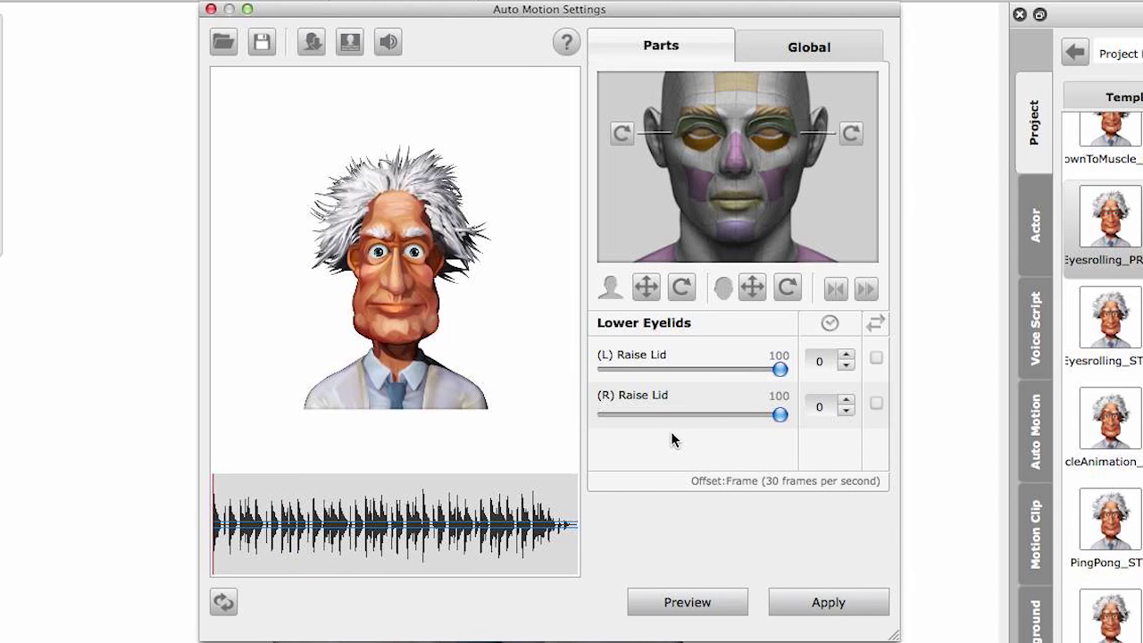
Set the global reaction Strength to 150 and preview the Lower Eyelids motion again before resetting the settings.
{"action": "left_click", "coordinate": [792, 49]}
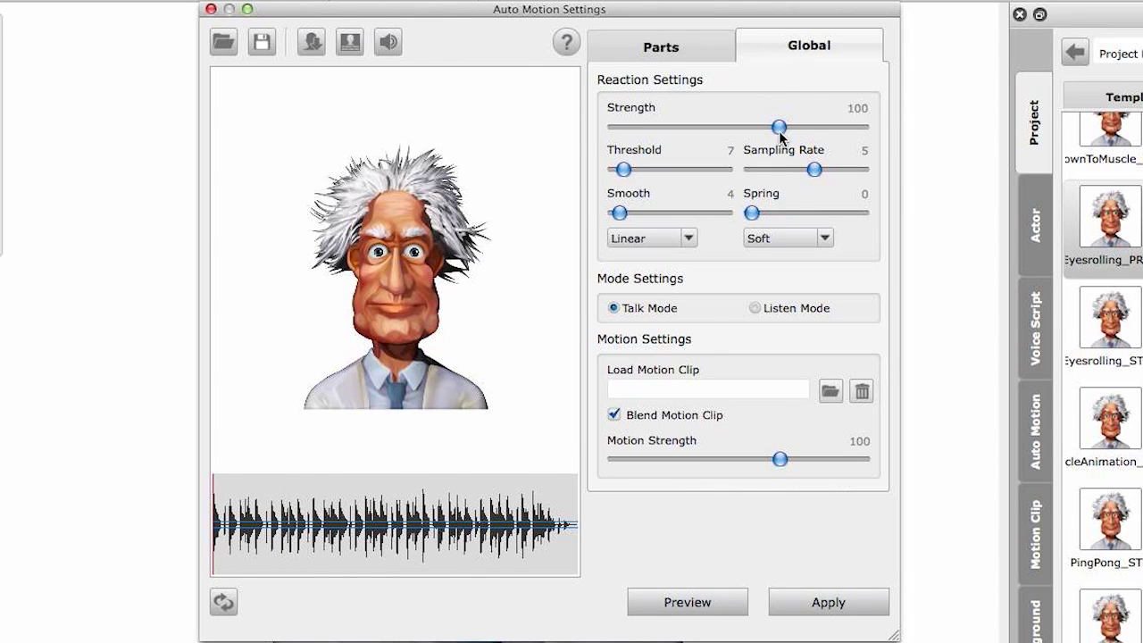
{"action": "left_click_drag", "start_coordinate": [782, 130], "coordinate": [866, 134]}
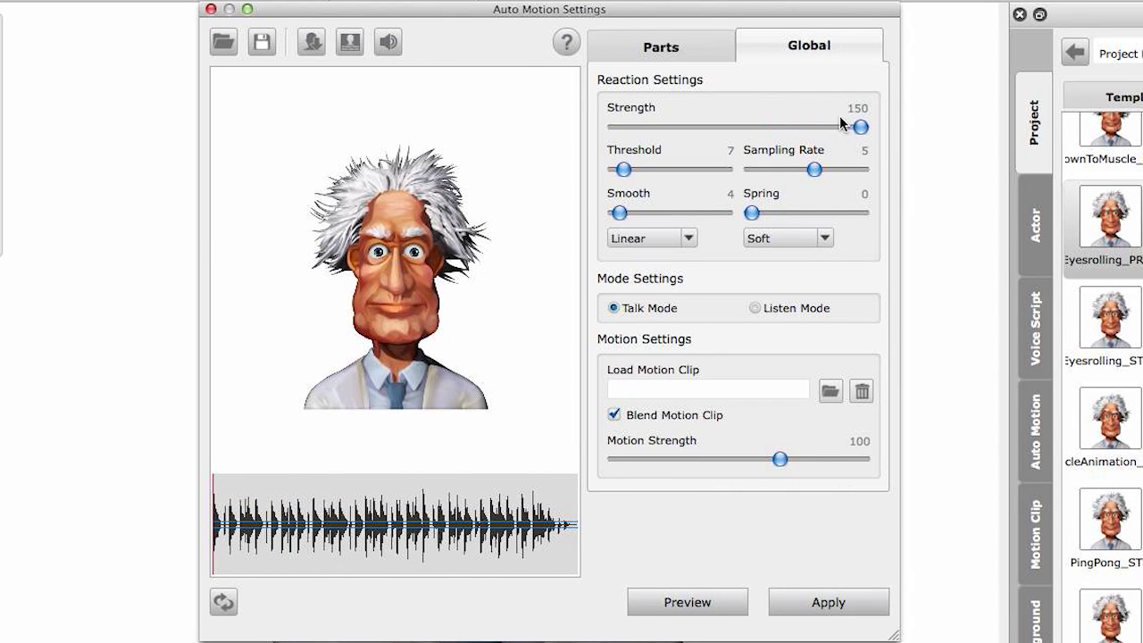
{"action": "left_click", "coordinate": [640, 46]}
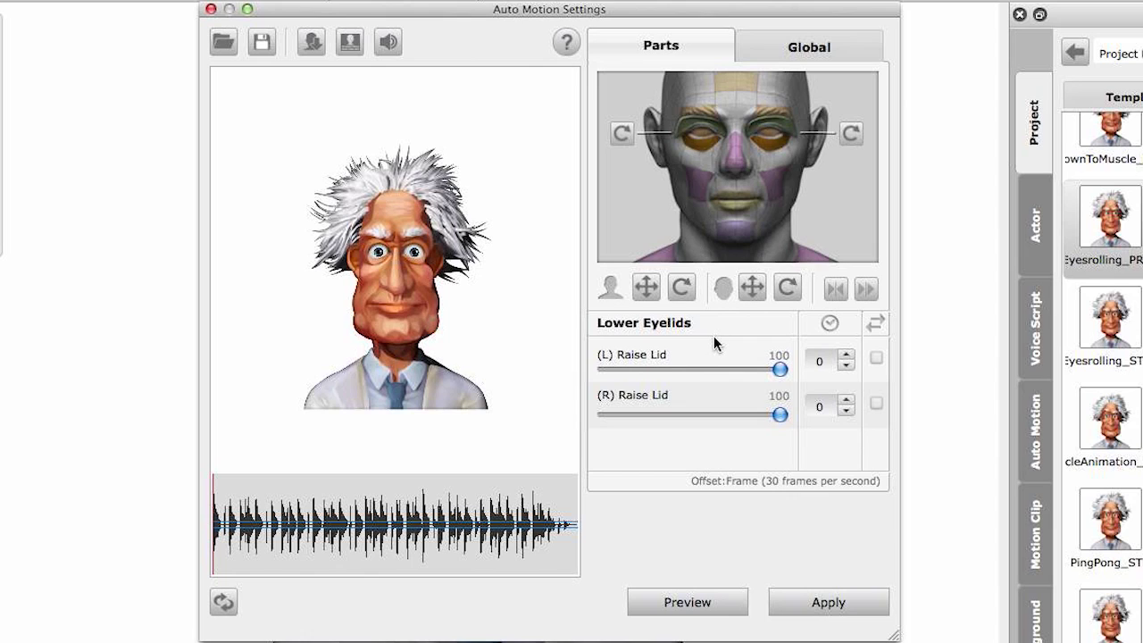
{"action": "left_click", "coordinate": [681, 604]}
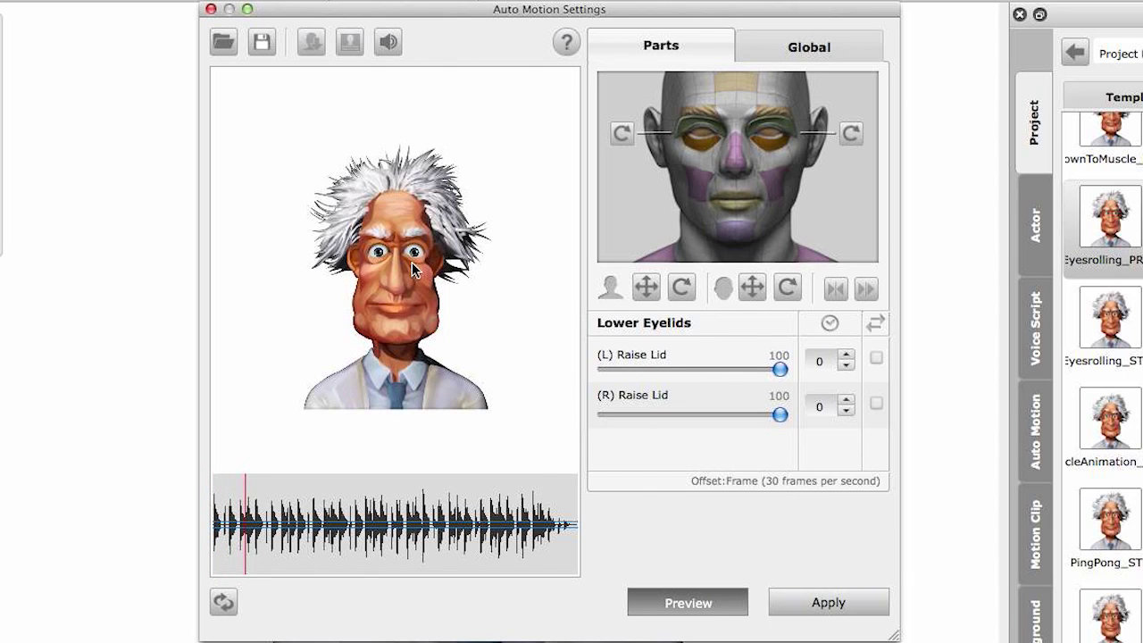
{"action": "left_click", "coordinate": [680, 603]}
{"action": "left_click", "coordinate": [224, 602]}
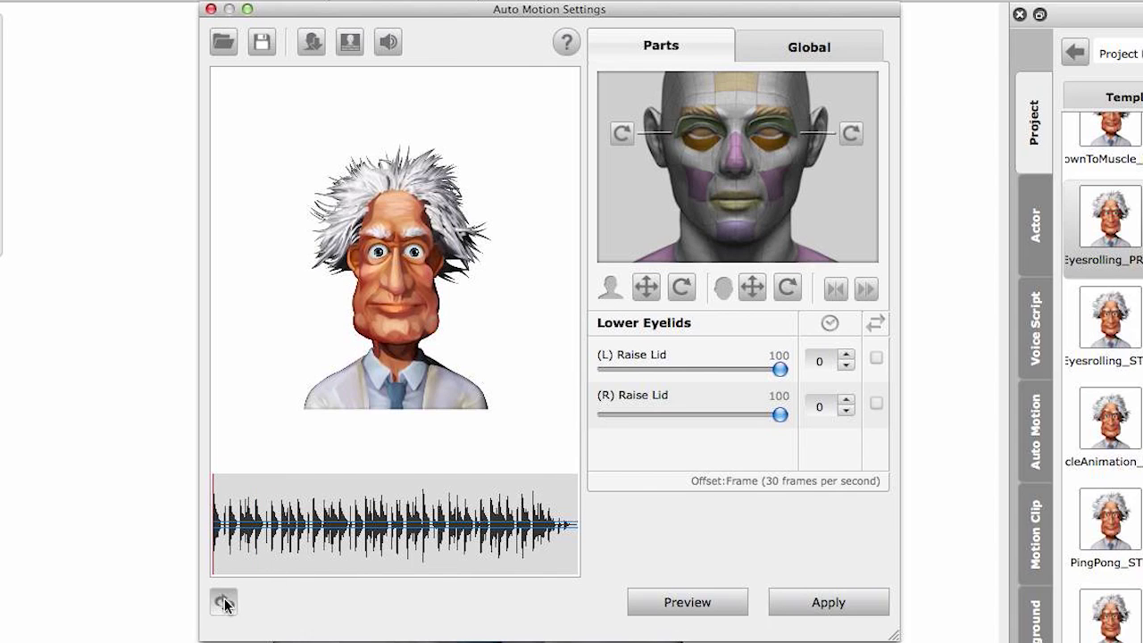
Try the Nose motion in the preview, including both Raise Nose Wing values at 100, and reset the settings.
{"action": "left_click", "coordinate": [738, 164]}
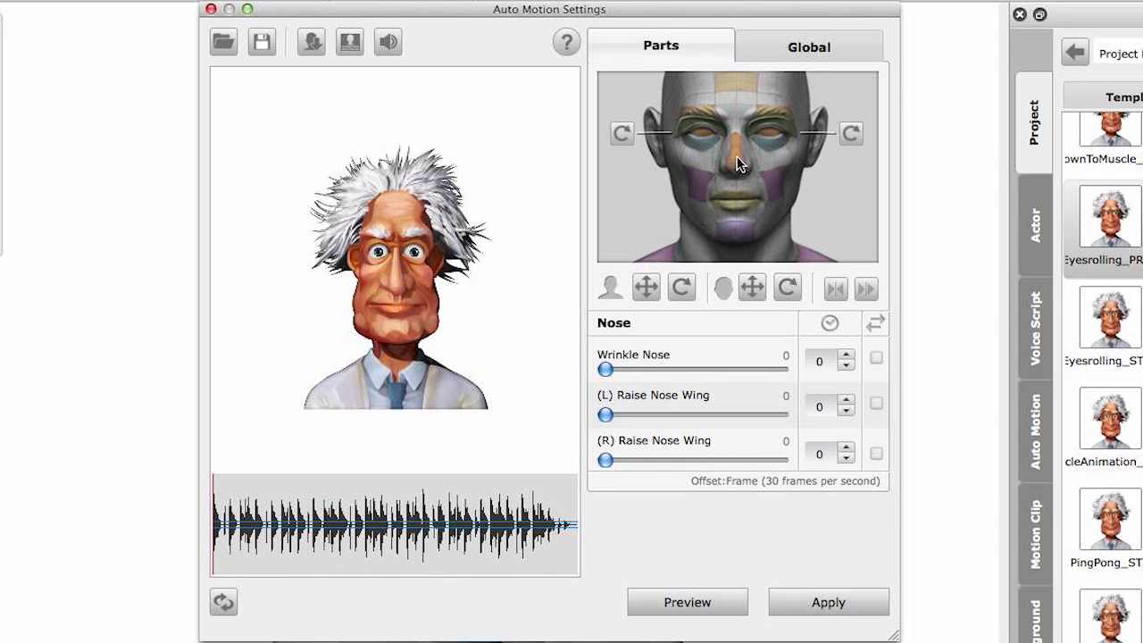
{"action": "left_click", "coordinate": [700, 610]}
{"action": "left_click", "coordinate": [676, 602]}
{"action": "mouse_move", "coordinate": [605, 369]}
{"action": "left_mouse_down"}
{"action": "mouse_move", "coordinate": [777, 380]}
{"action": "mouse_move", "coordinate": [598, 370]}
{"action": "left_mouse_up"}
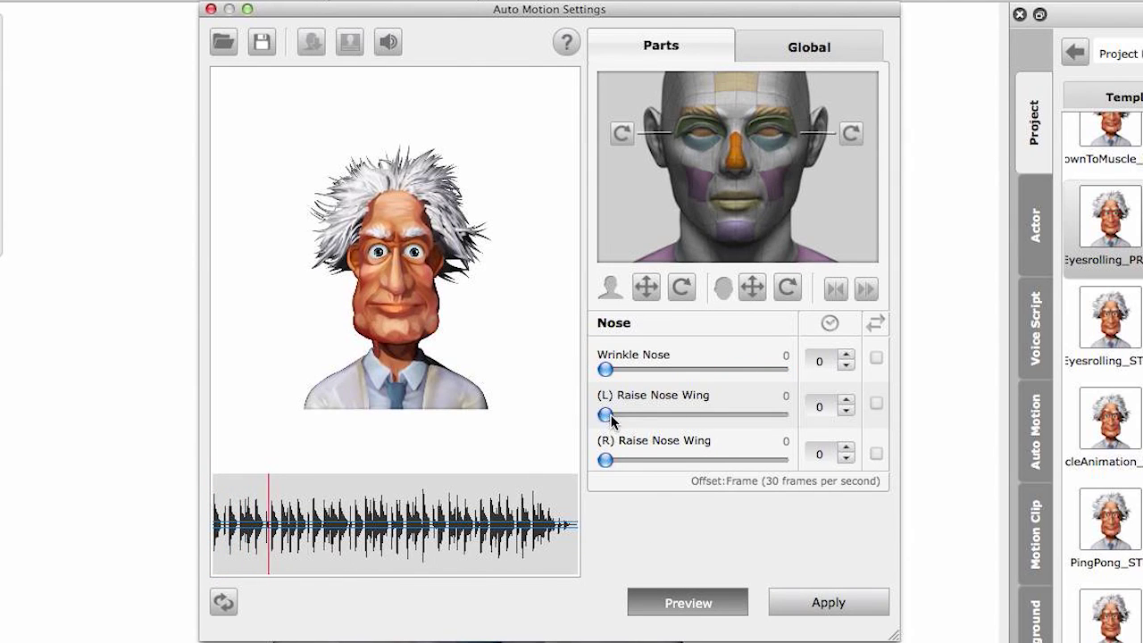
{"action": "left_click_drag", "start_coordinate": [605, 415], "coordinate": [799, 429]}
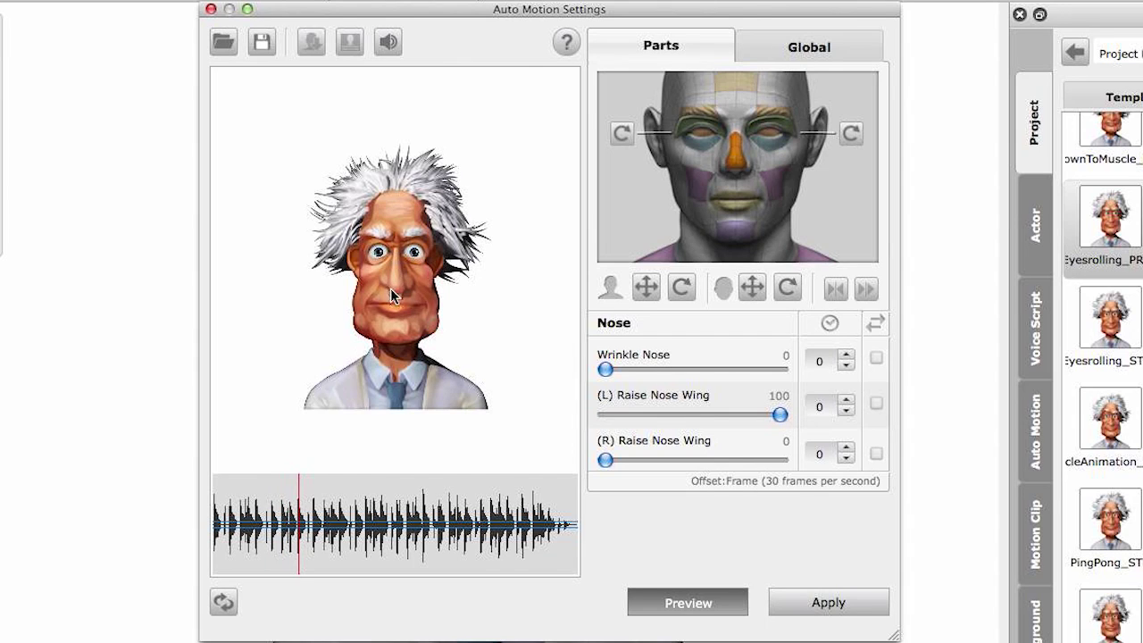
{"action": "left_click_drag", "start_coordinate": [606, 462], "coordinate": [798, 477]}
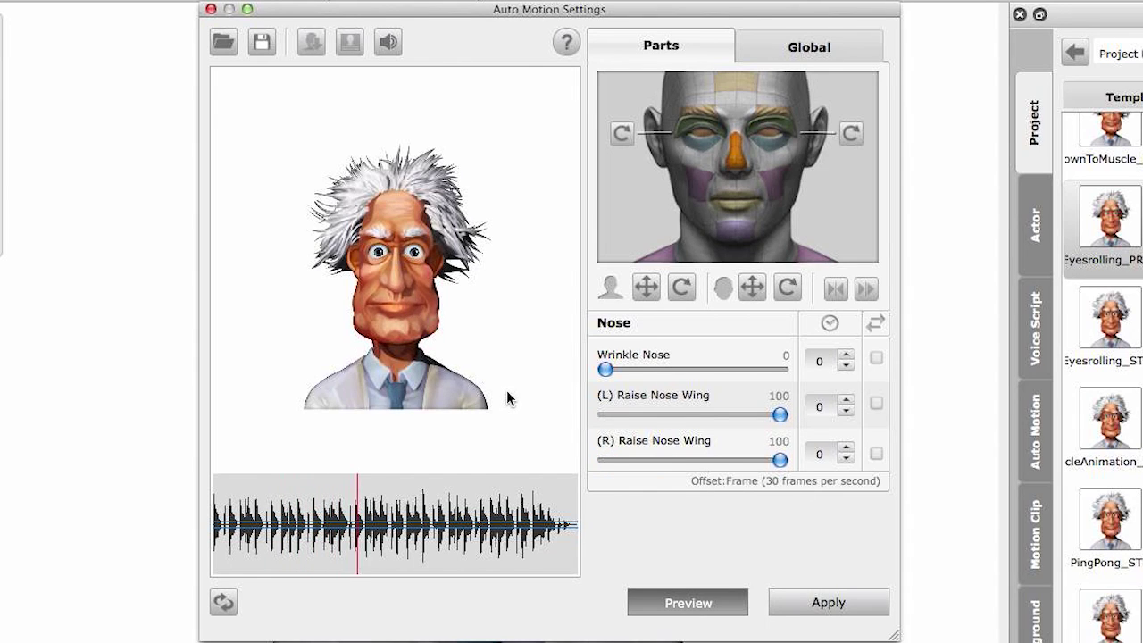
{"action": "left_click", "coordinate": [674, 601]}
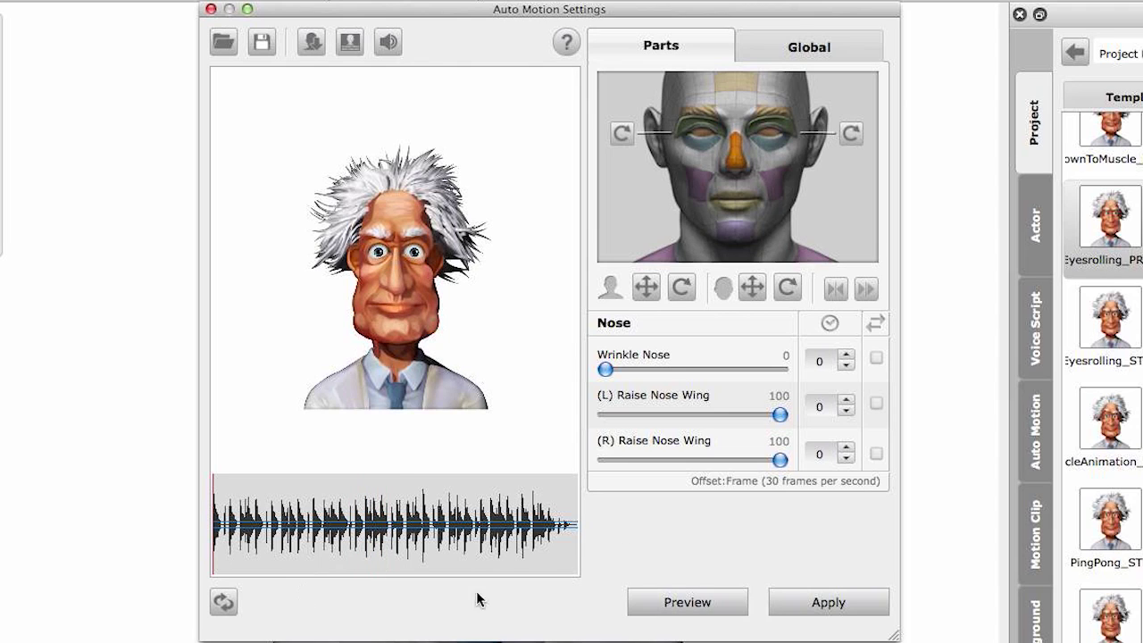
{"action": "left_click", "coordinate": [223, 601]}
Preview the Cheeks motion with both Droop/Raise Edge values at -100, then both at 100, and reset the settings.
{"action": "left_click", "coordinate": [775, 183]}
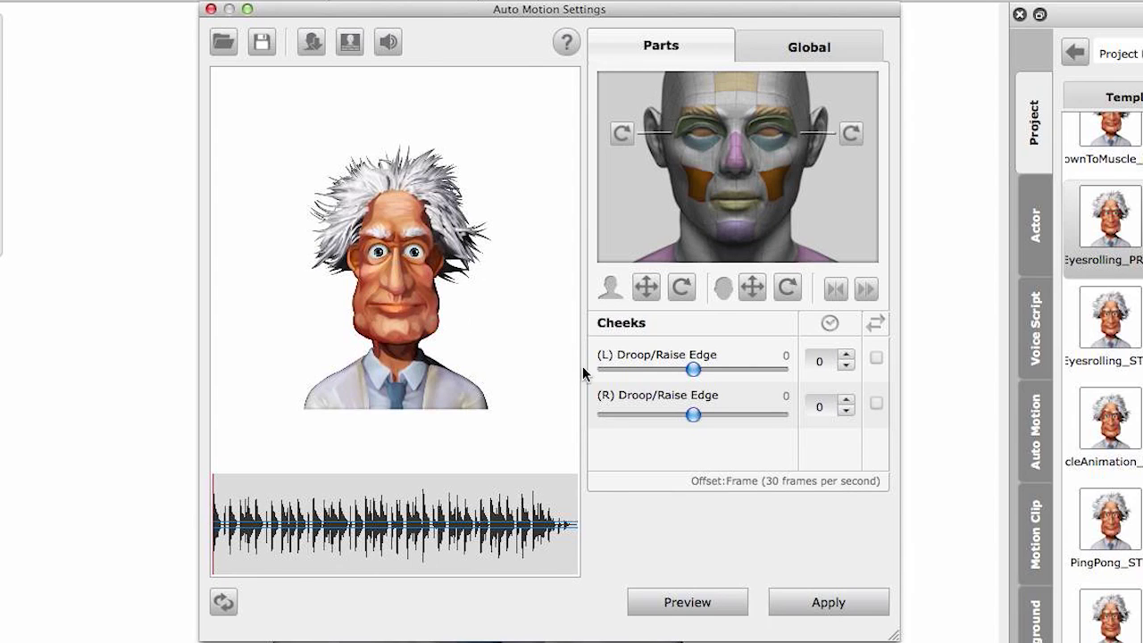
{"action": "left_click", "coordinate": [688, 602]}
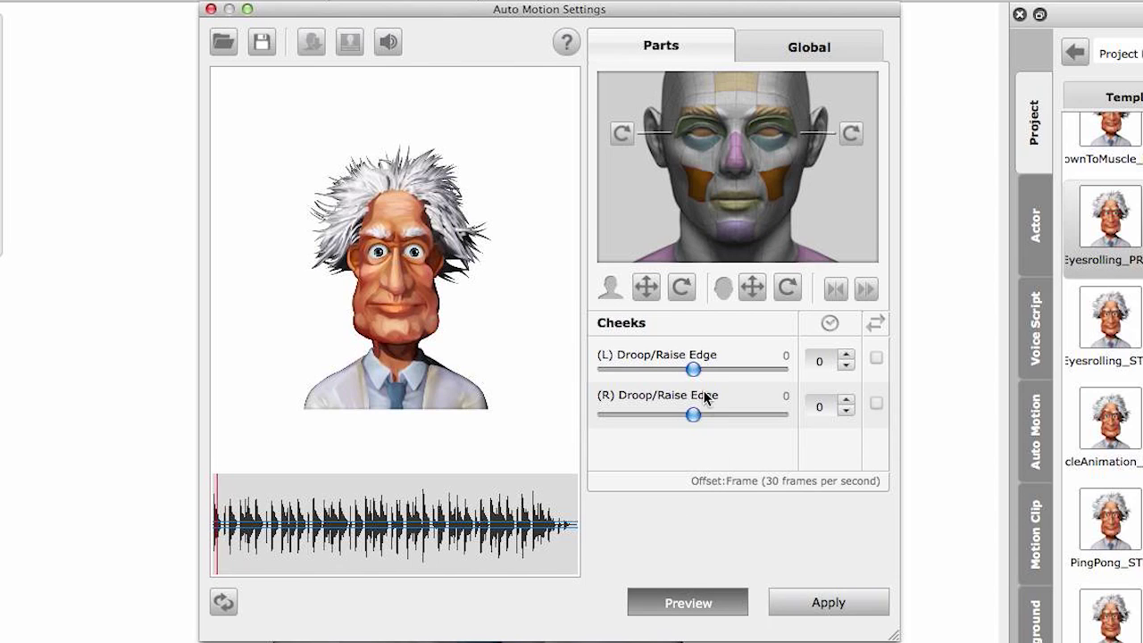
{"action": "left_click_drag", "start_coordinate": [693, 369], "coordinate": [593, 375]}
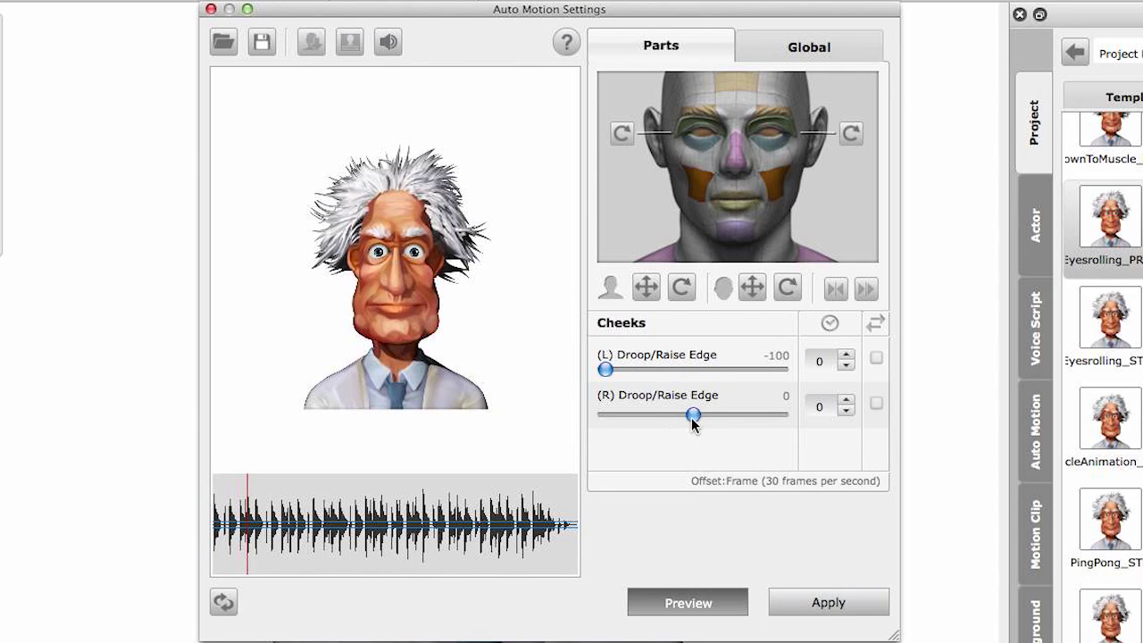
{"action": "left_click_drag", "start_coordinate": [693, 414], "coordinate": [567, 426]}
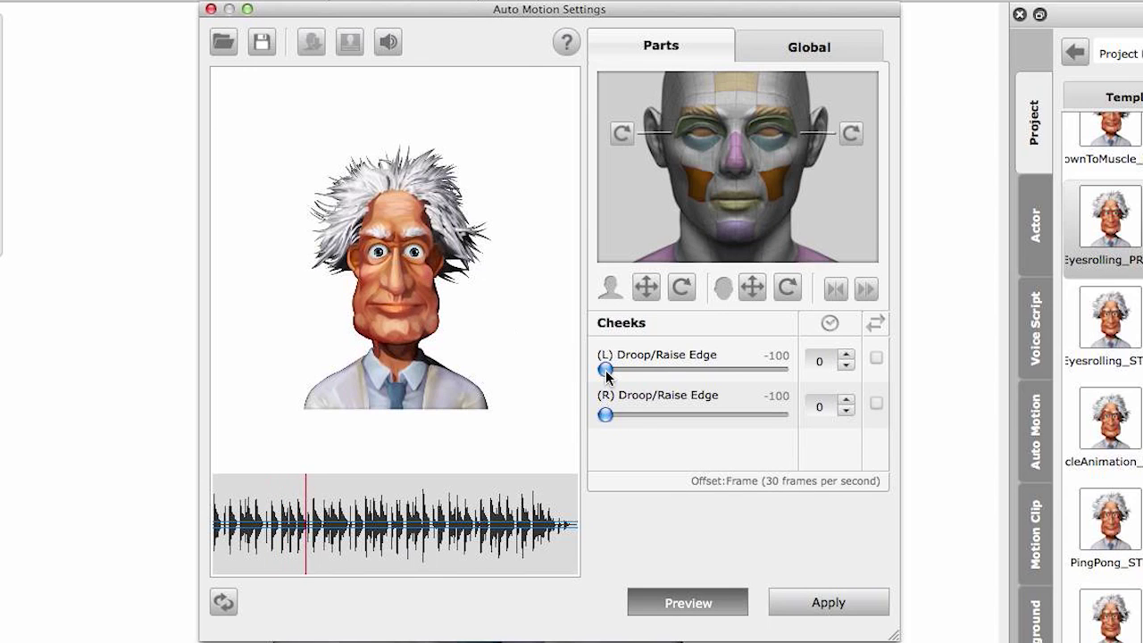
{"action": "left_click_drag", "start_coordinate": [605, 370], "coordinate": [792, 384]}
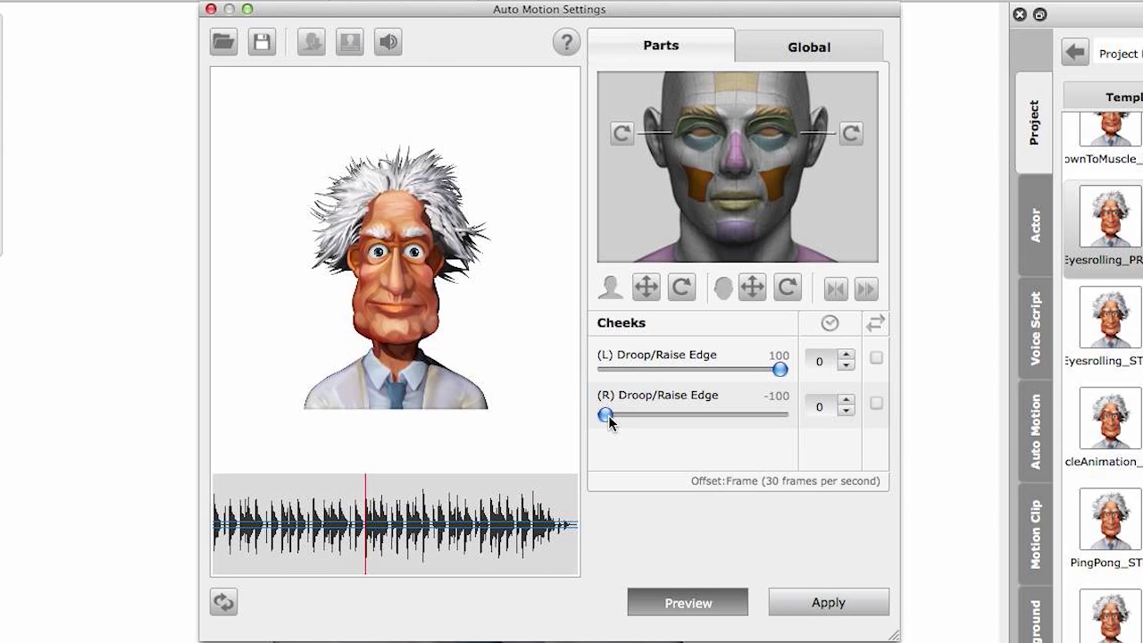
{"action": "left_click_drag", "start_coordinate": [607, 416], "coordinate": [782, 416]}
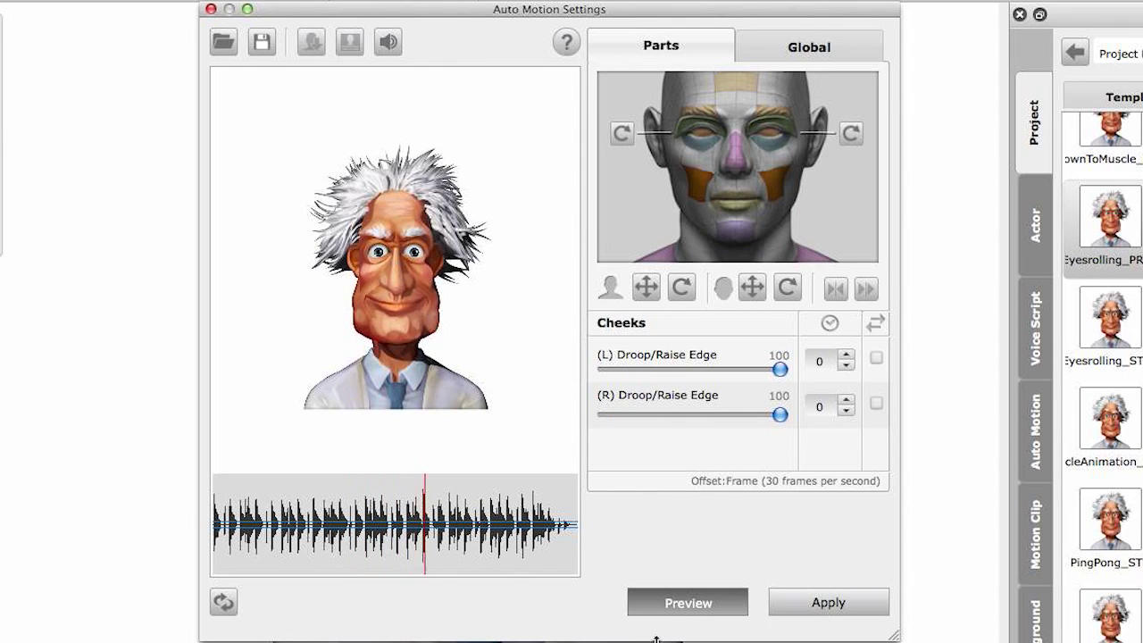
{"action": "left_click", "coordinate": [681, 604]}
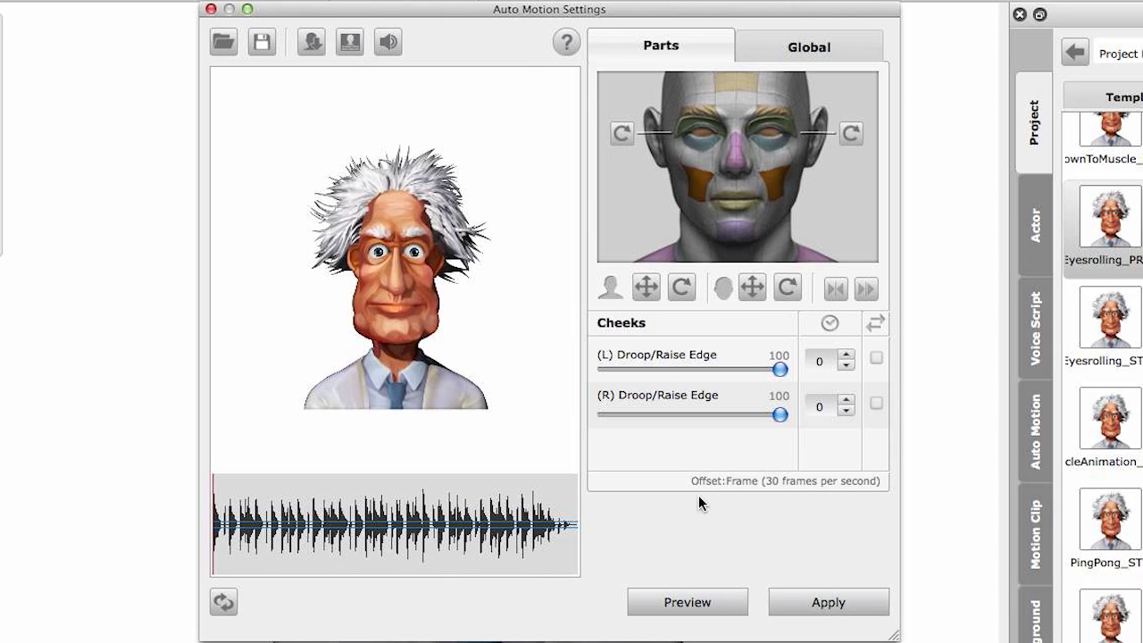
{"action": "left_click", "coordinate": [229, 605]}
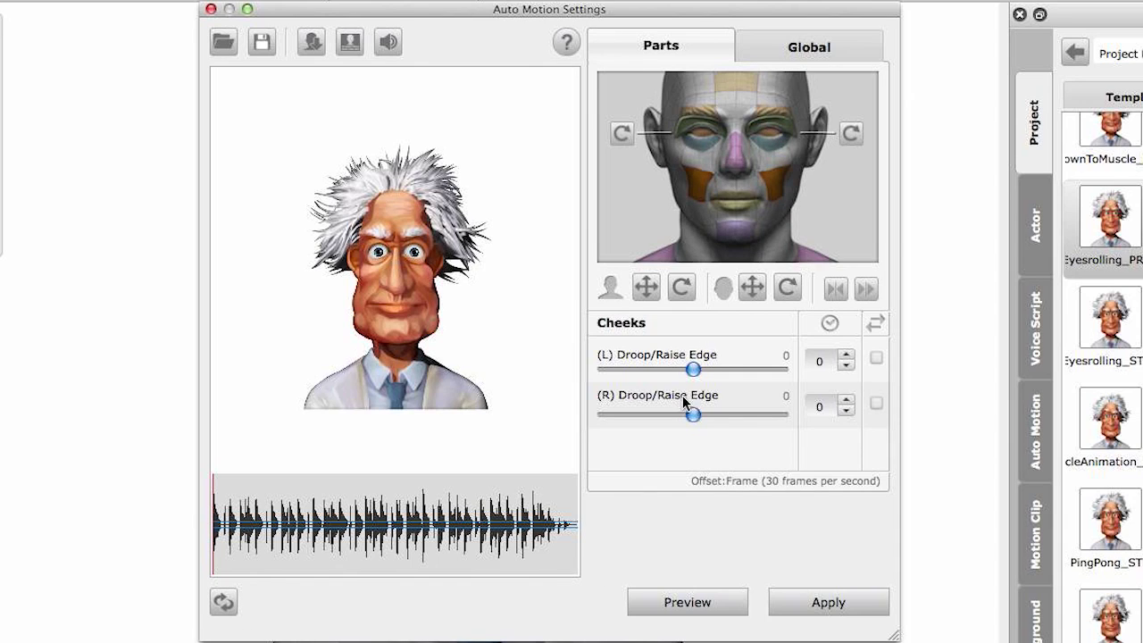
Set both Cheeks Droop/Raise Edge values to 100 and briefly preview the raised cheeks.
{"action": "left_click_drag", "start_coordinate": [695, 370], "coordinate": [817, 380]}
{"action": "left_click_drag", "start_coordinate": [699, 417], "coordinate": [790, 418]}
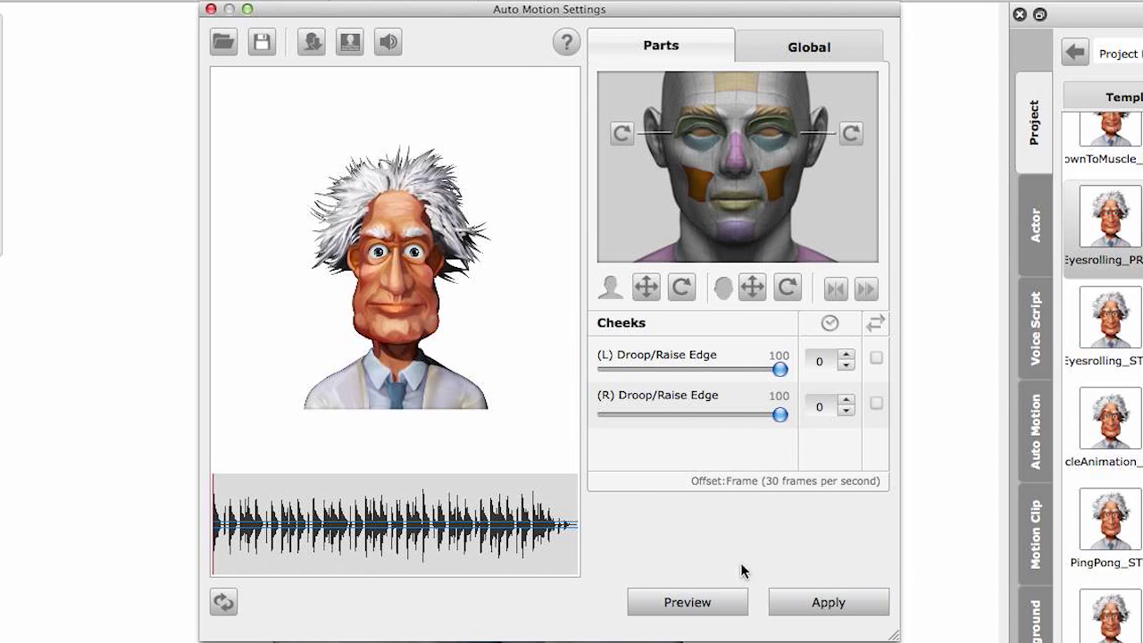
{"action": "left_click", "coordinate": [725, 603]}
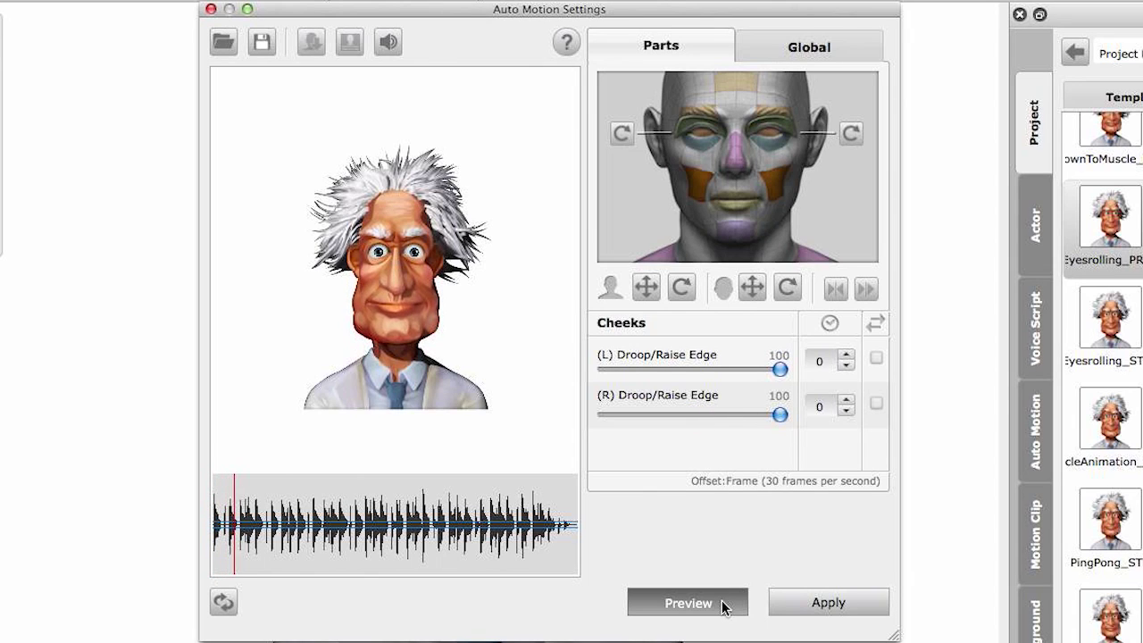
{"action": "left_click", "coordinate": [724, 603]}
Add the Lower Eyelids with both Raise Lid values at 100 and preview them combined with the raised cheeks.
{"action": "left_click", "coordinate": [701, 152]}
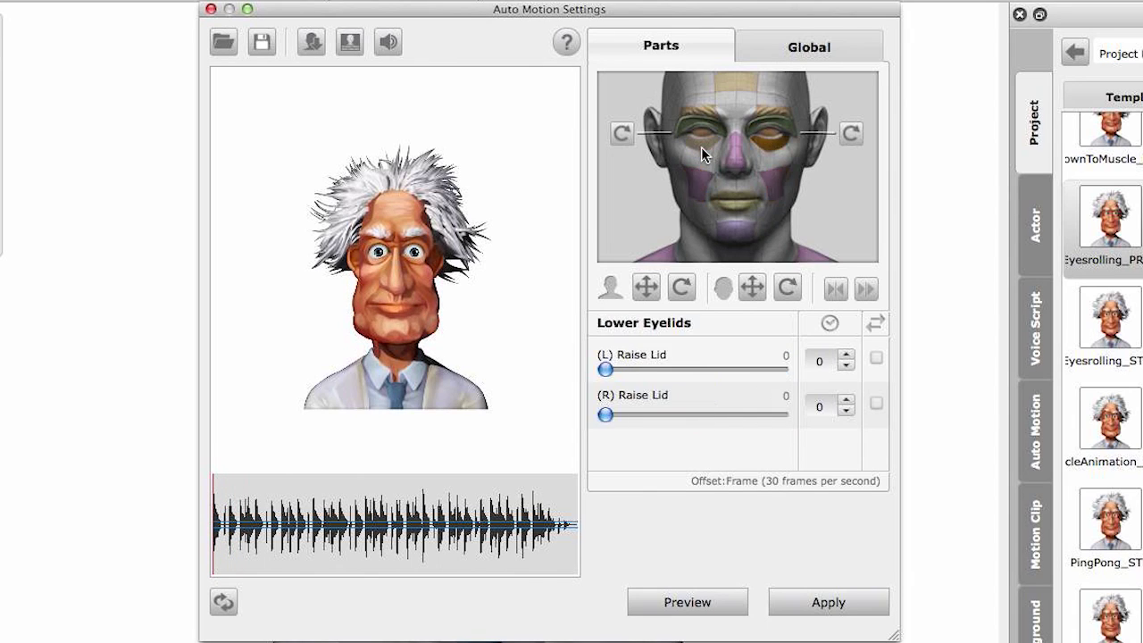
{"action": "left_click_drag", "start_coordinate": [608, 372], "coordinate": [781, 370]}
{"action": "left_click_drag", "start_coordinate": [605, 414], "coordinate": [781, 415]}
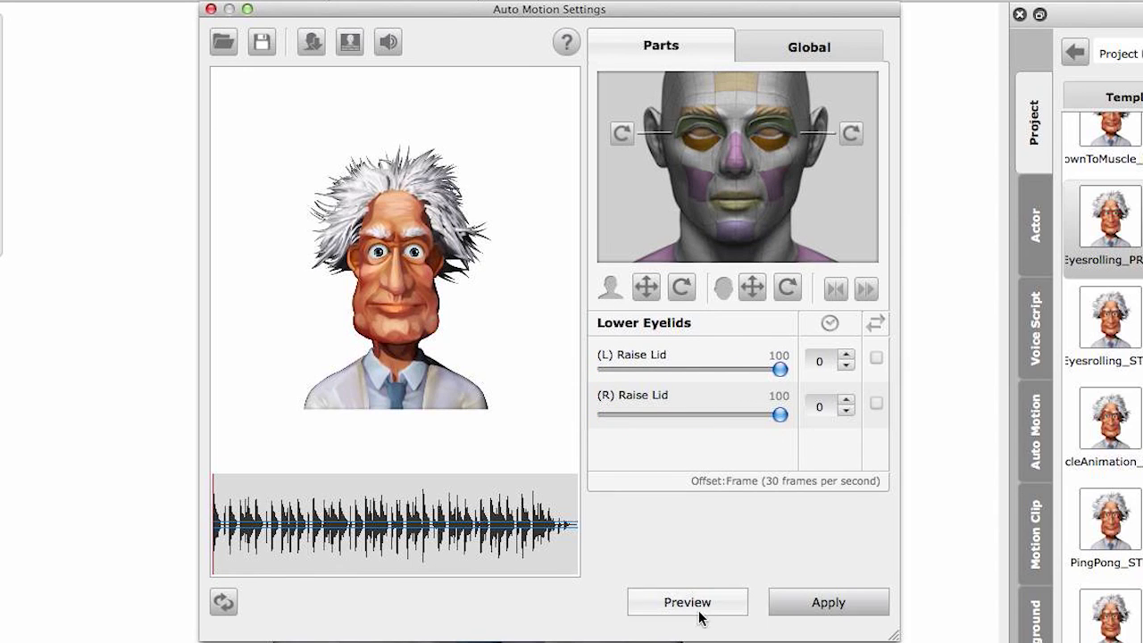
{"action": "left_click", "coordinate": [699, 609]}
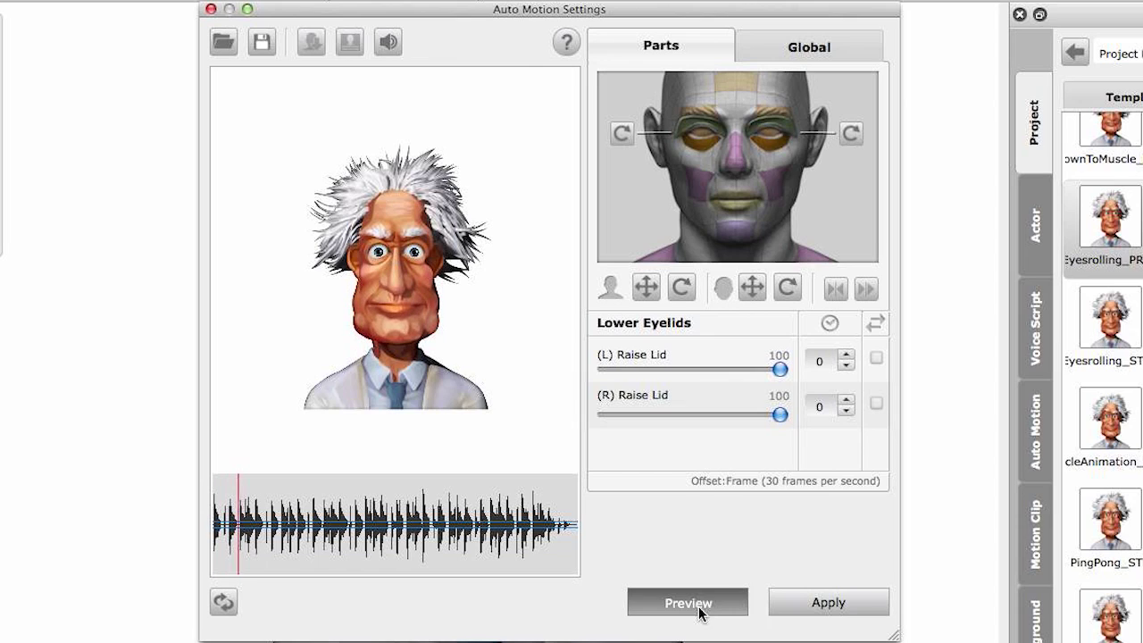
{"action": "left_click", "coordinate": [701, 611]}
Add the Eyebrows with both Lower/Raise Brow values at 100, preview the combined expression, and reset the settings.
{"action": "left_click", "coordinate": [766, 116]}
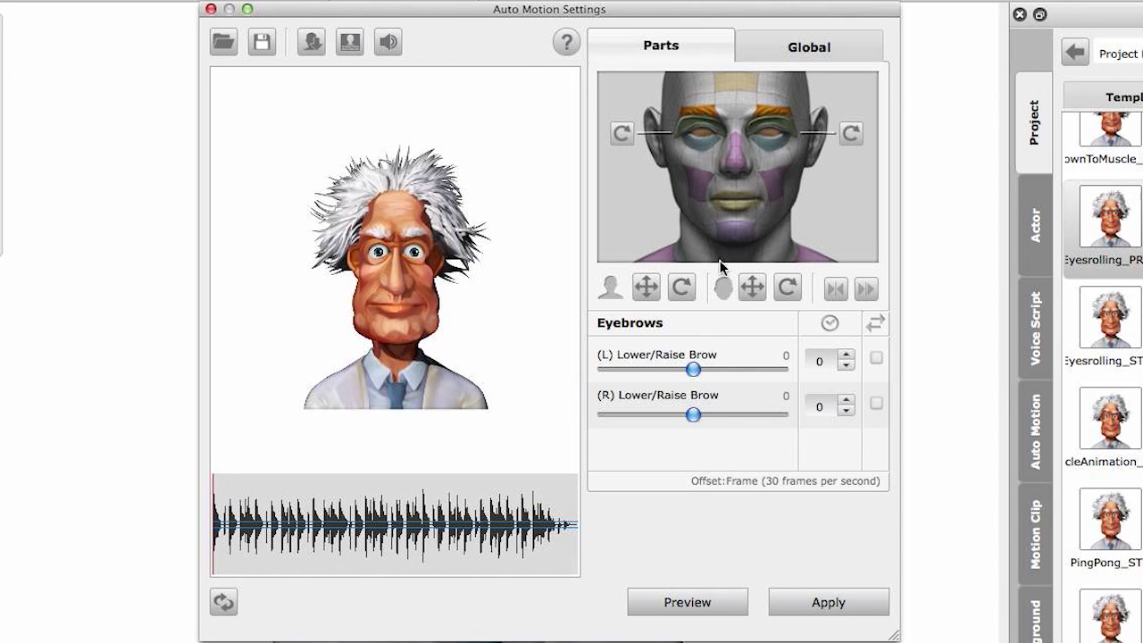
{"action": "left_click_drag", "start_coordinate": [694, 369], "coordinate": [790, 380]}
{"action": "left_click_drag", "start_coordinate": [696, 416], "coordinate": [786, 420]}
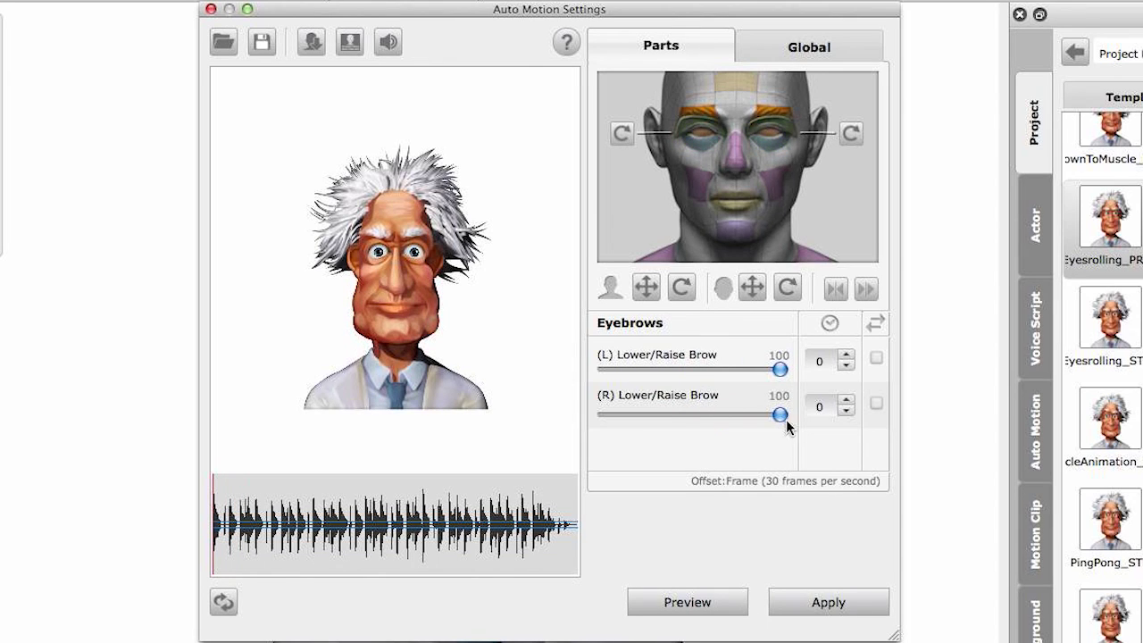
{"action": "left_click", "coordinate": [705, 608]}
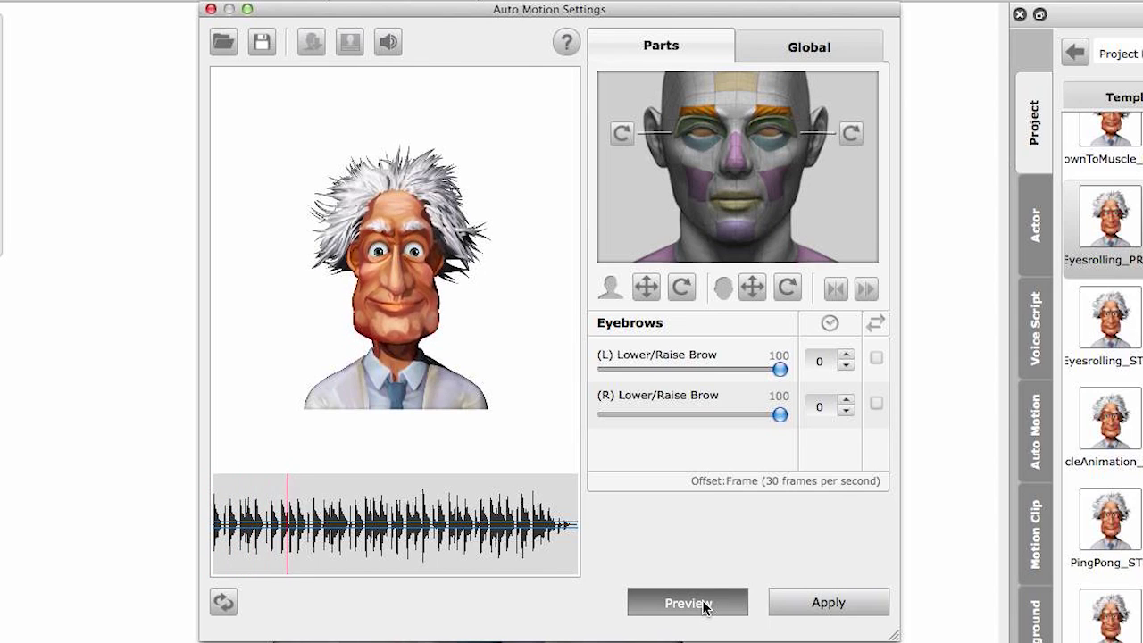
{"action": "left_click", "coordinate": [705, 604]}
{"action": "left_click", "coordinate": [218, 607]}
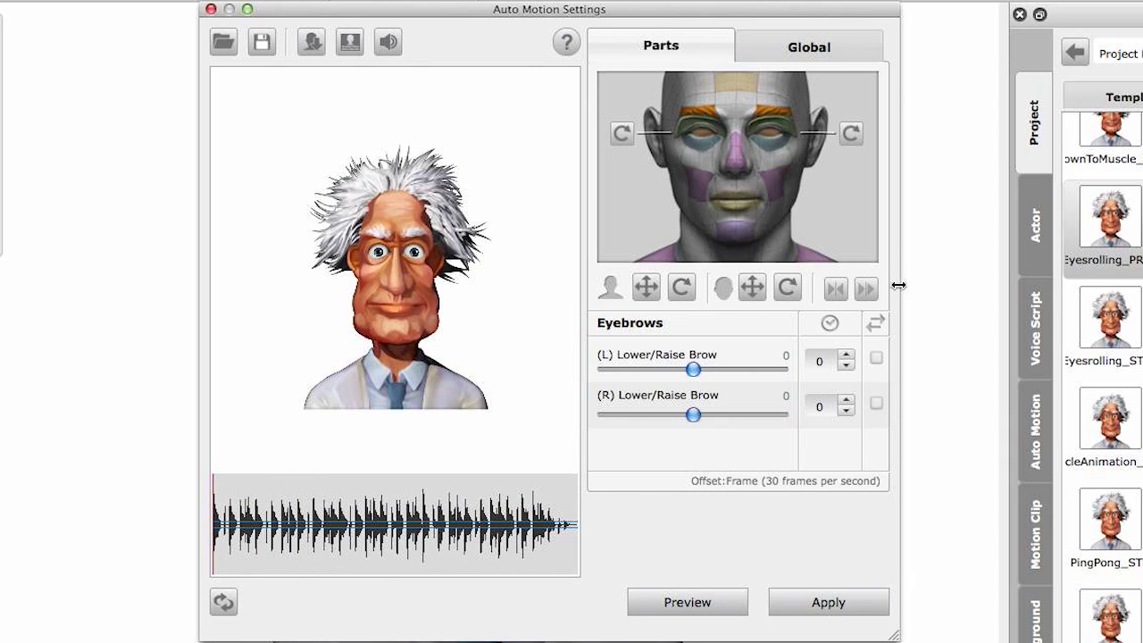
Set both Cheeks Droop/Raise Edge values to -100.
{"action": "left_click", "coordinate": [775, 195]}
{"action": "left_click_drag", "start_coordinate": [694, 370], "coordinate": [601, 379]}
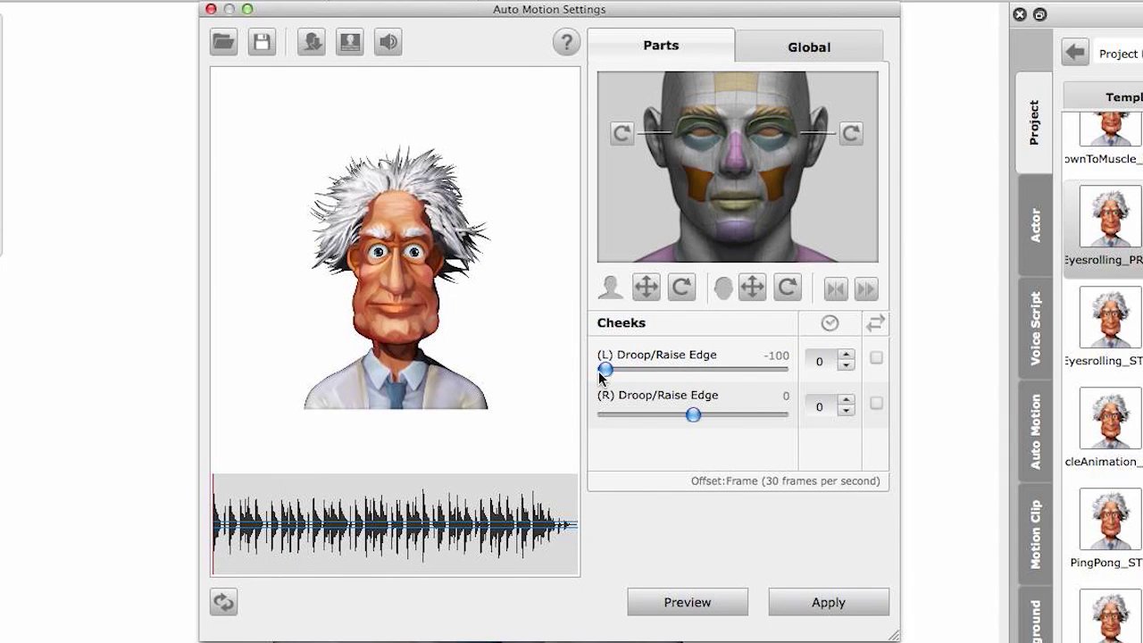
{"action": "left_click_drag", "start_coordinate": [697, 419], "coordinate": [608, 421]}
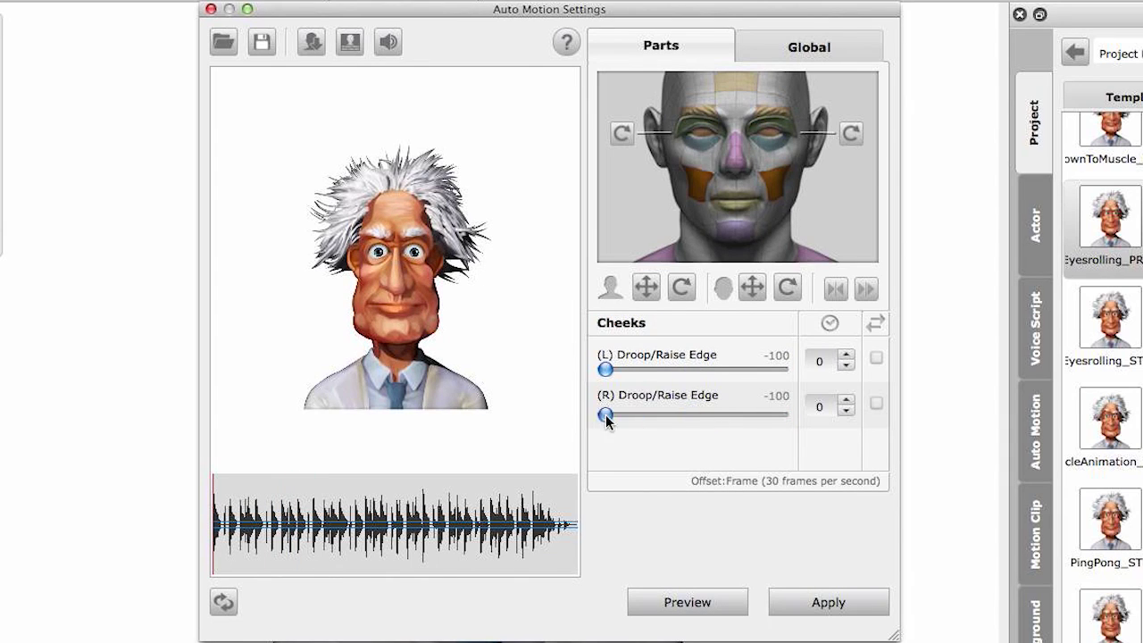
Add the Nose with Wrinkle Nose at 100, preview it combined with the drooped cheeks, and reset the settings.
{"action": "left_click", "coordinate": [736, 167]}
{"action": "left_click_drag", "start_coordinate": [608, 369], "coordinate": [786, 390]}
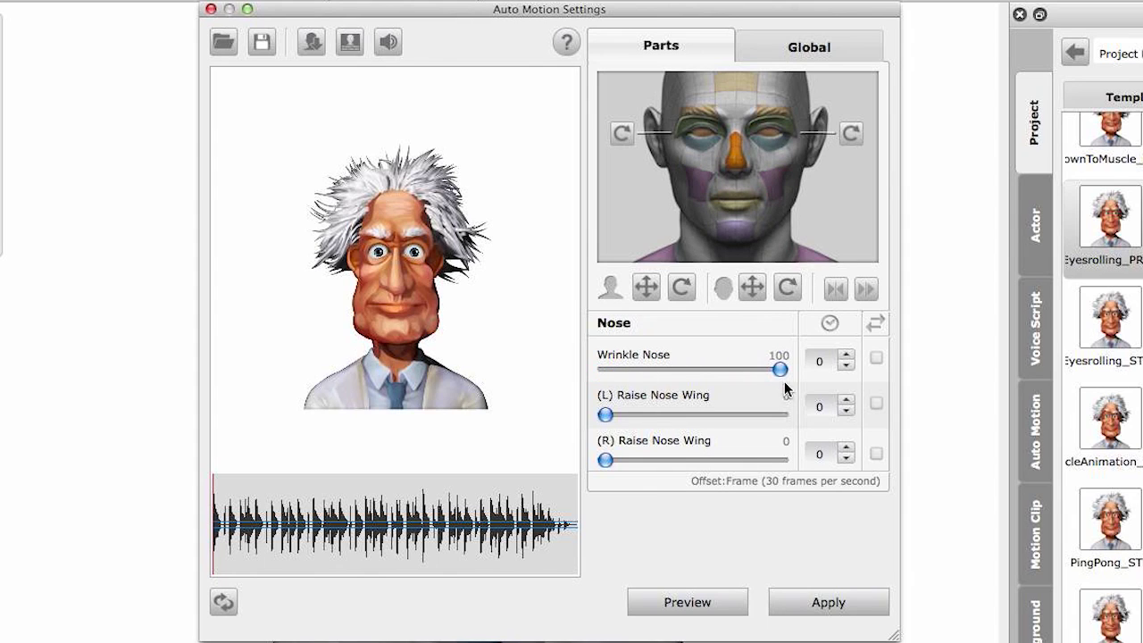
{"action": "left_click", "coordinate": [717, 601]}
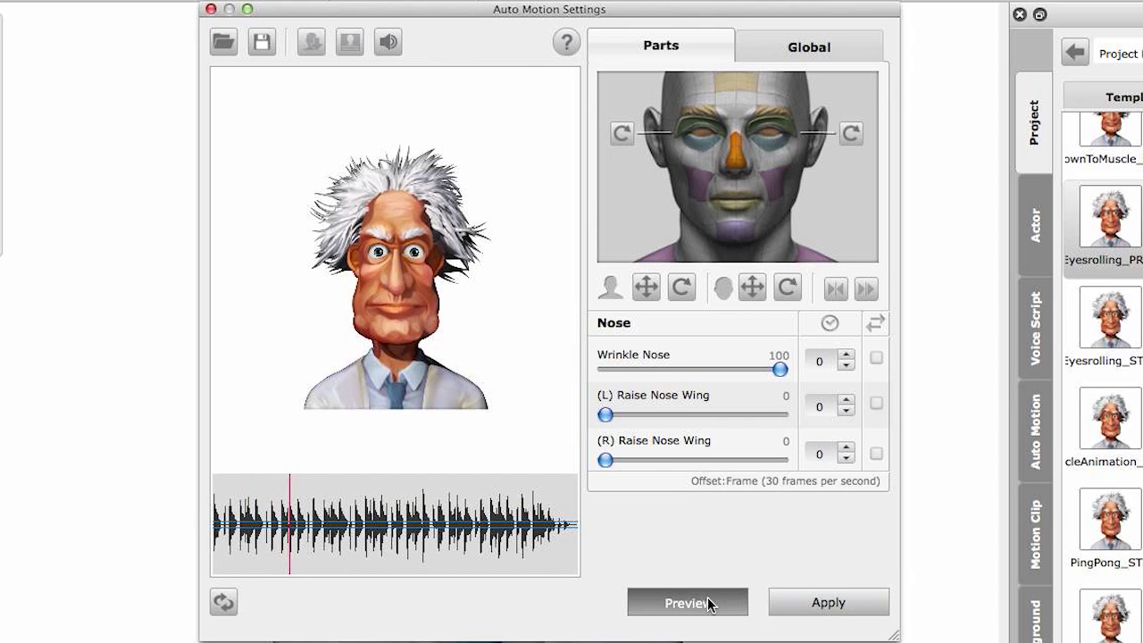
{"action": "left_click", "coordinate": [710, 604]}
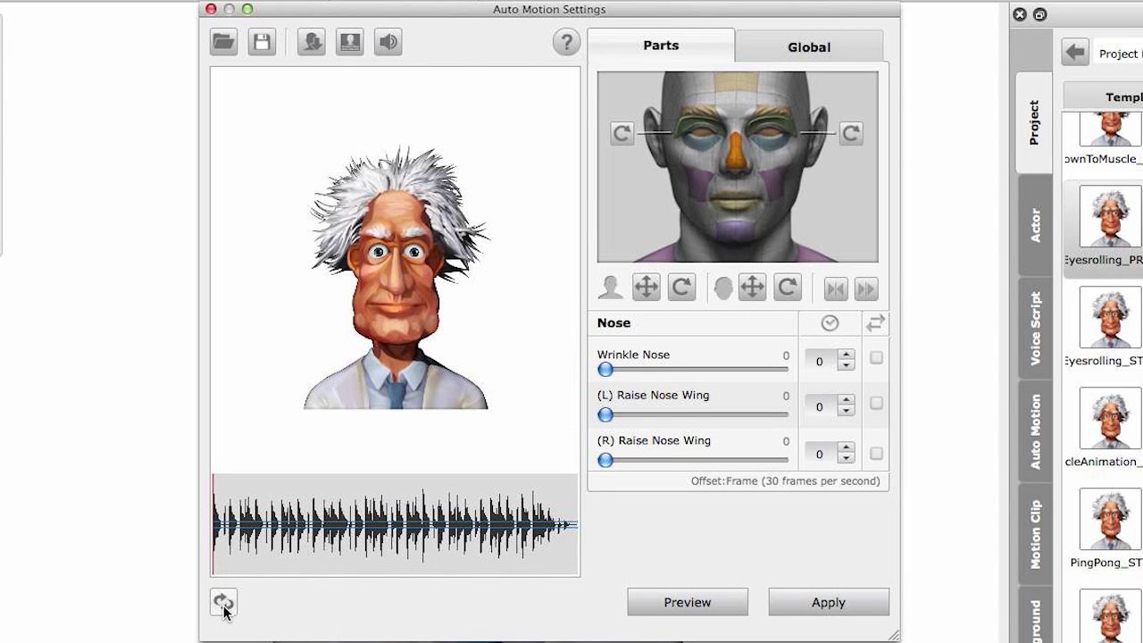
Preview the Lips motion with Flatten/Funnel at 100, add Sip/Pucker at 100, and reset the settings.
{"action": "left_click", "coordinate": [730, 200]}
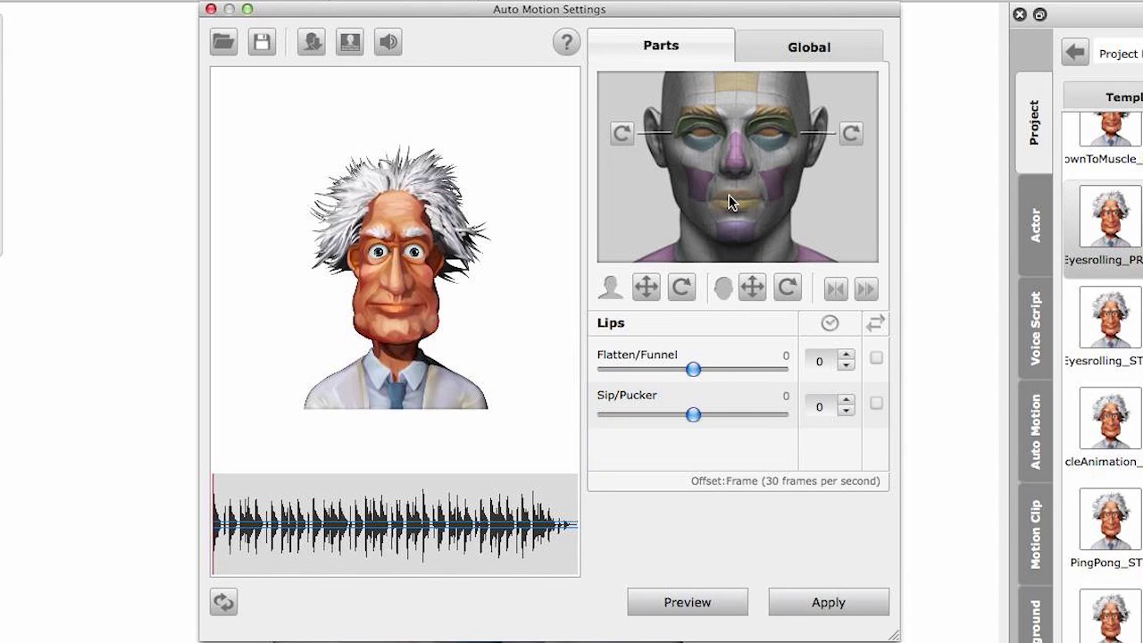
{"action": "left_click", "coordinate": [698, 605]}
{"action": "left_click_drag", "start_coordinate": [693, 369], "coordinate": [794, 388]}
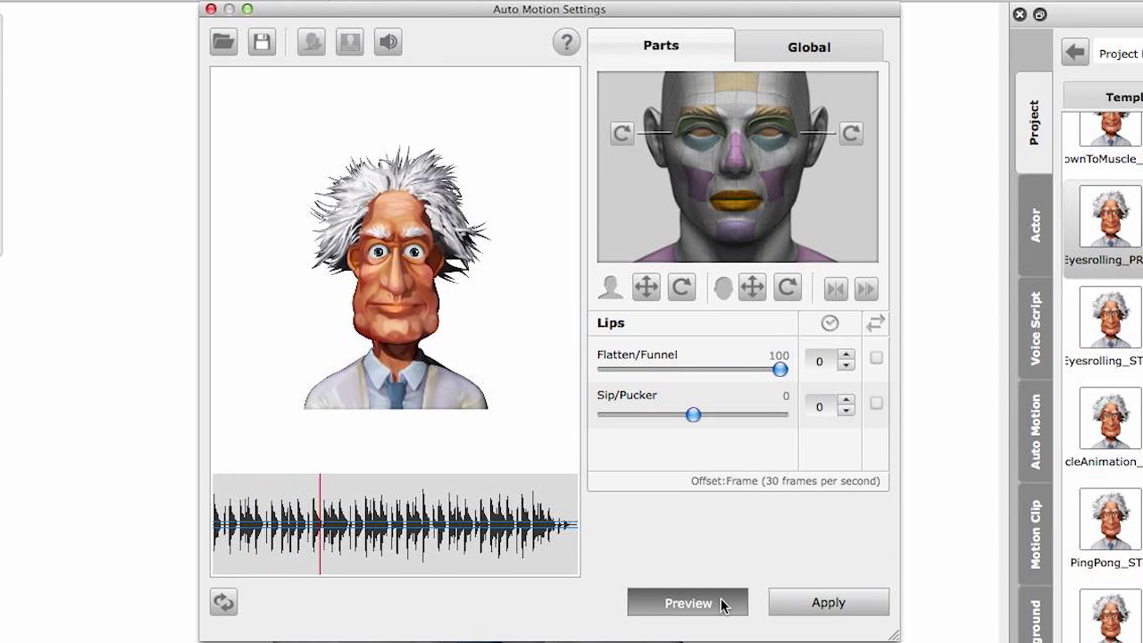
{"action": "left_click_drag", "start_coordinate": [693, 415], "coordinate": [784, 418]}
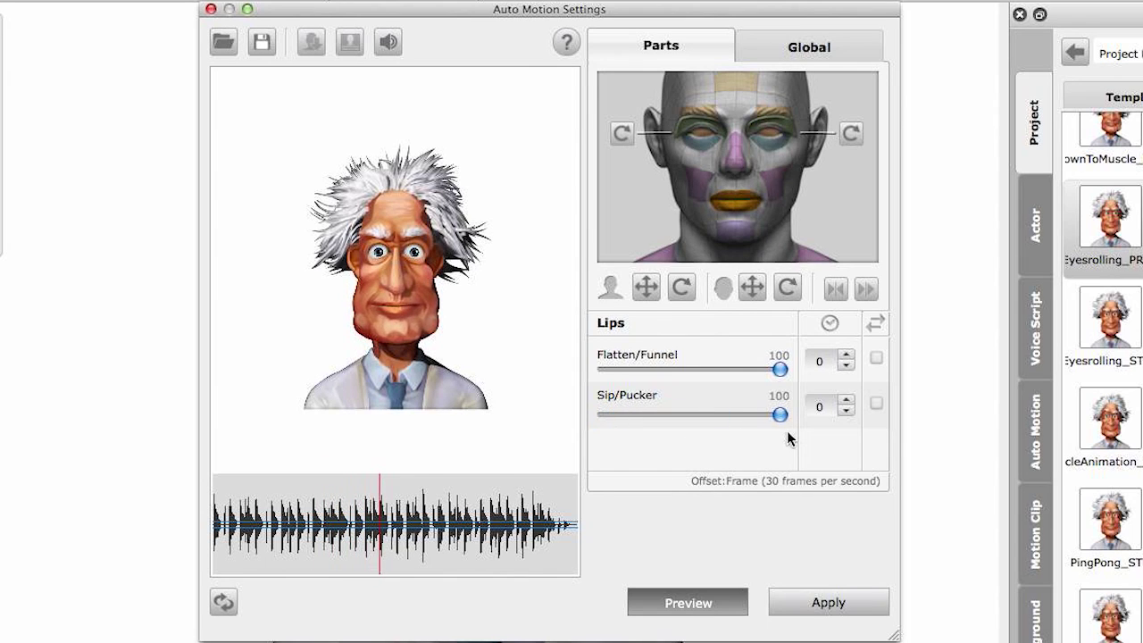
{"action": "left_click", "coordinate": [701, 605]}
{"action": "left_click", "coordinate": [223, 602]}
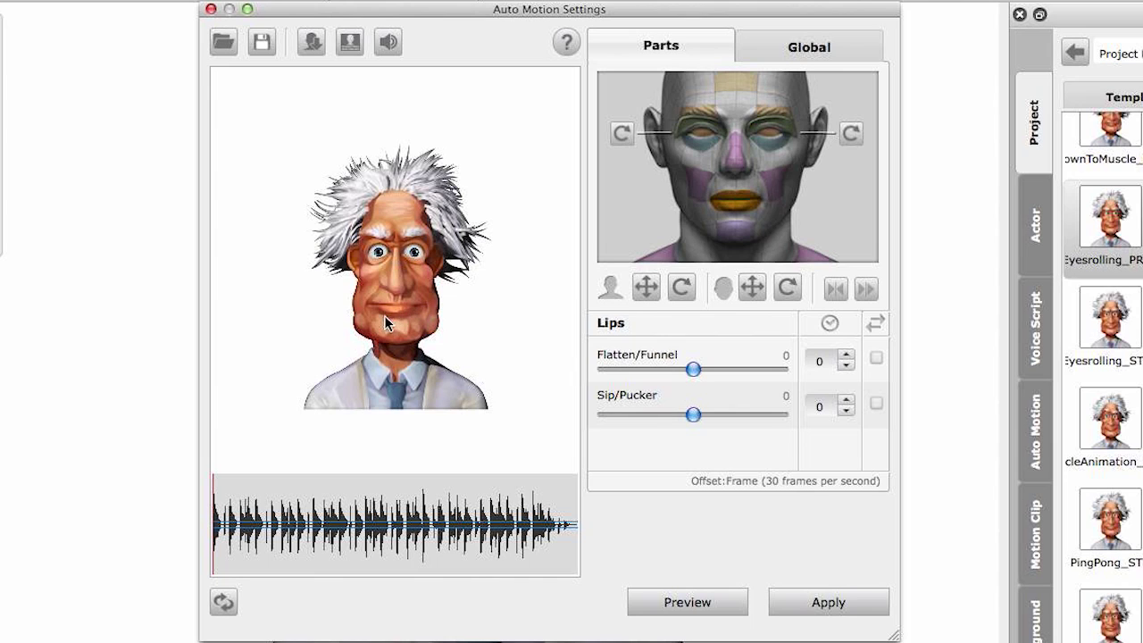
{"action": "left_click", "coordinate": [784, 54]}
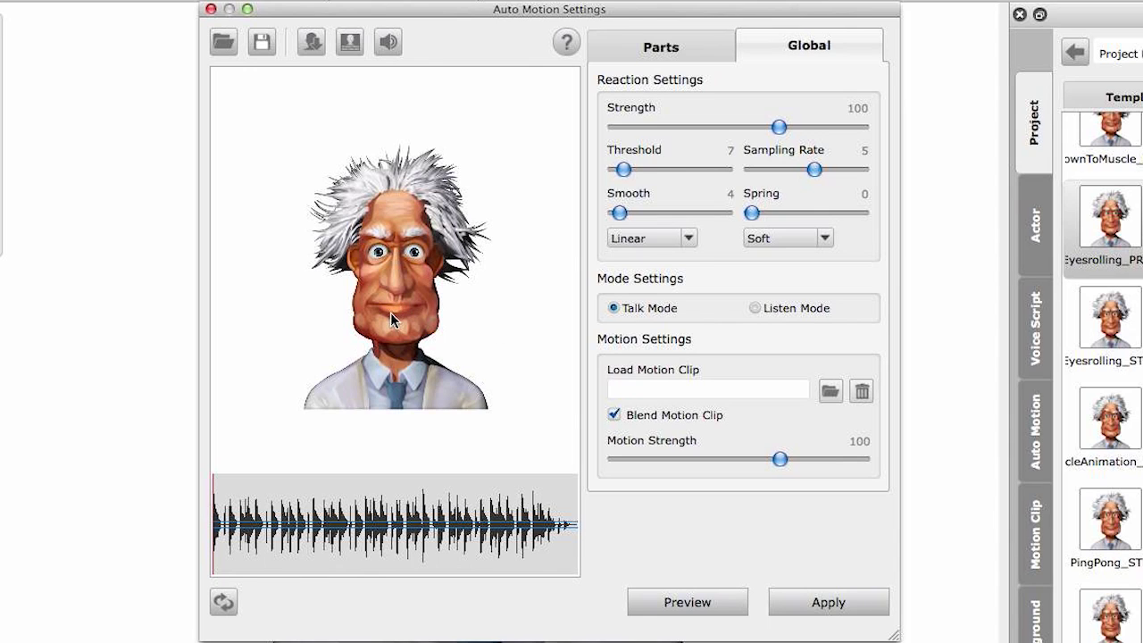
{"action": "left_click", "coordinate": [661, 47]}
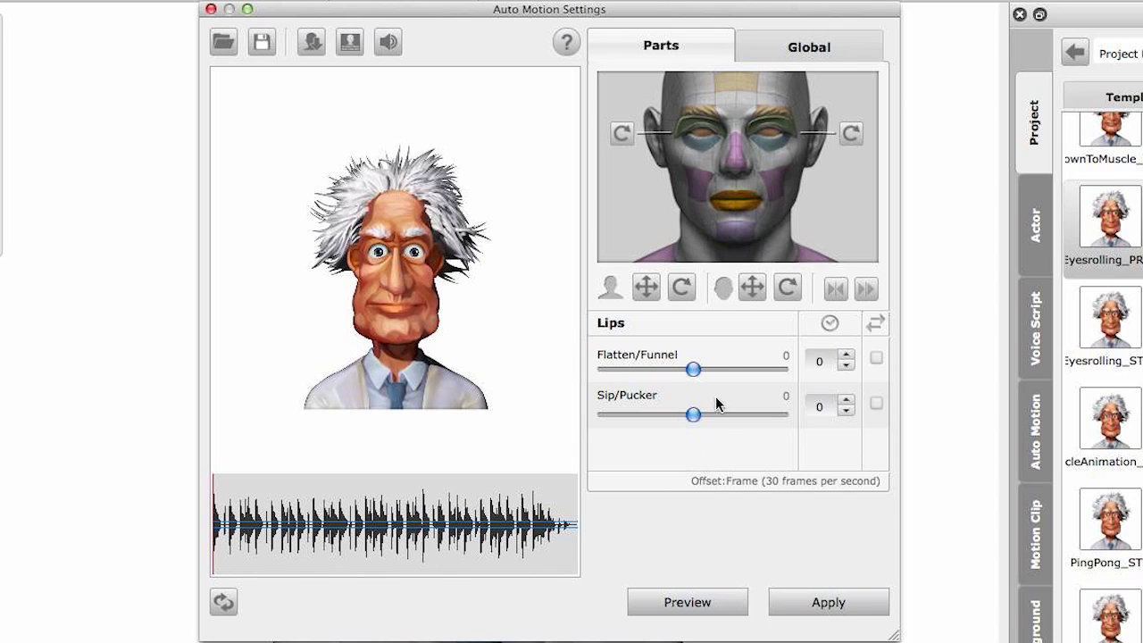
Preview the Jaw motion while setting Move Down to 75 and Move Left/Right to 82.
{"action": "left_click", "coordinate": [737, 235]}
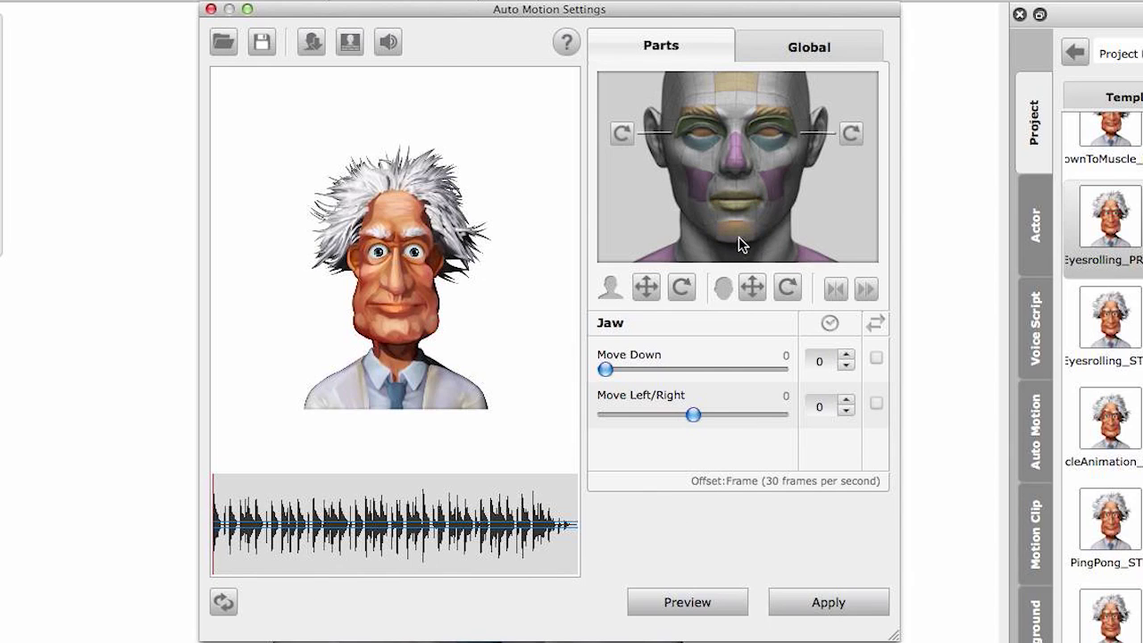
{"action": "left_click", "coordinate": [687, 605]}
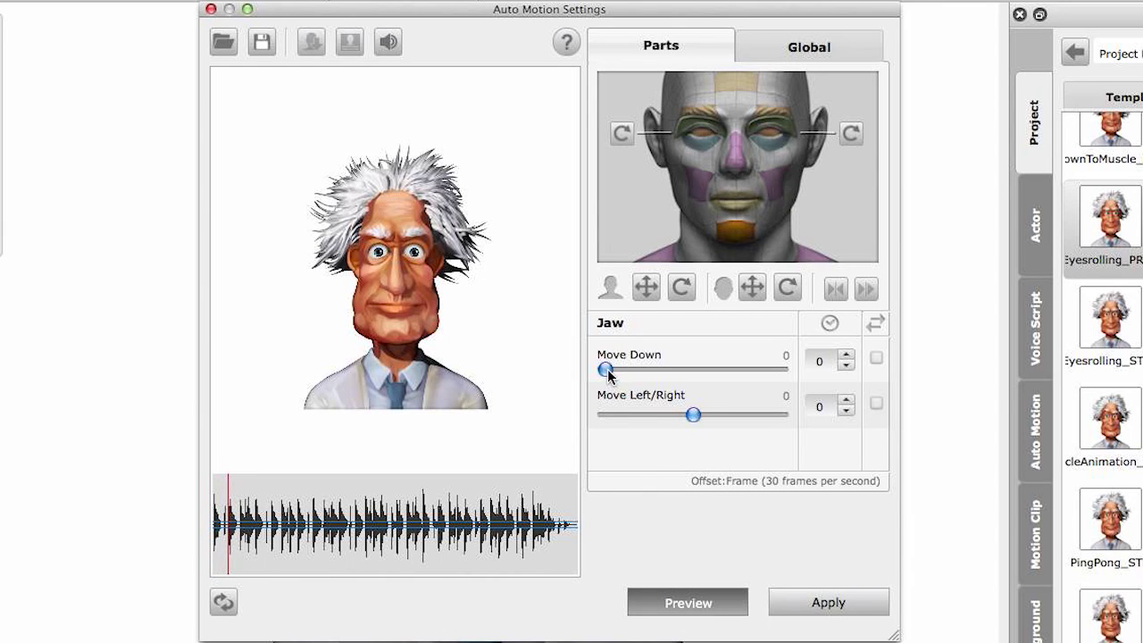
{"action": "left_click_drag", "start_coordinate": [606, 370], "coordinate": [737, 370]}
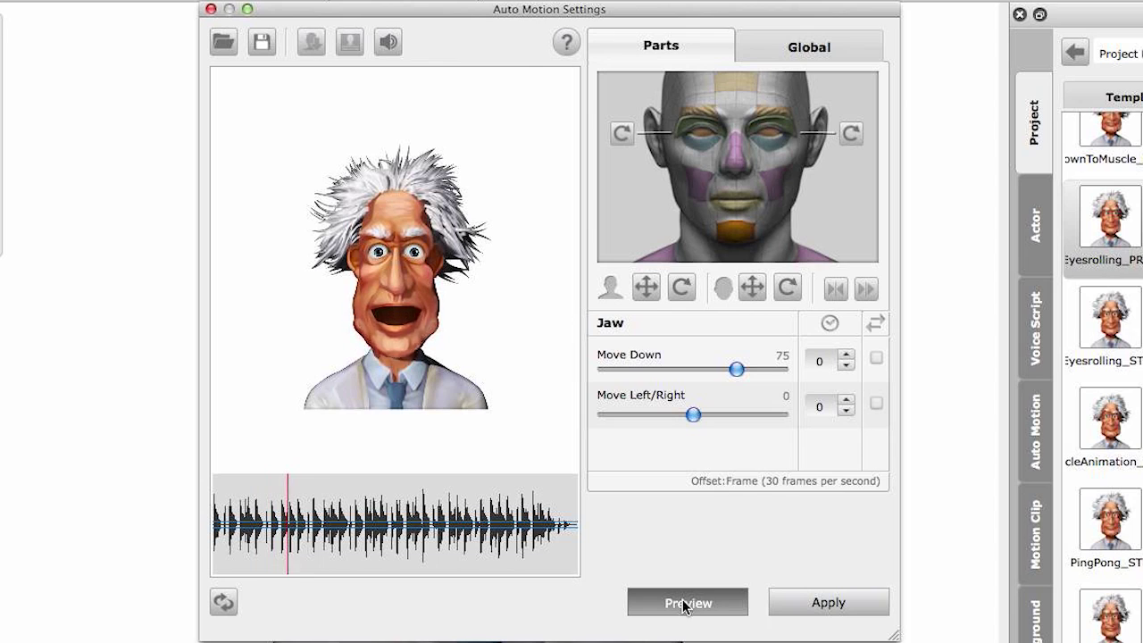
{"action": "left_click_drag", "start_coordinate": [694, 416], "coordinate": [766, 414]}
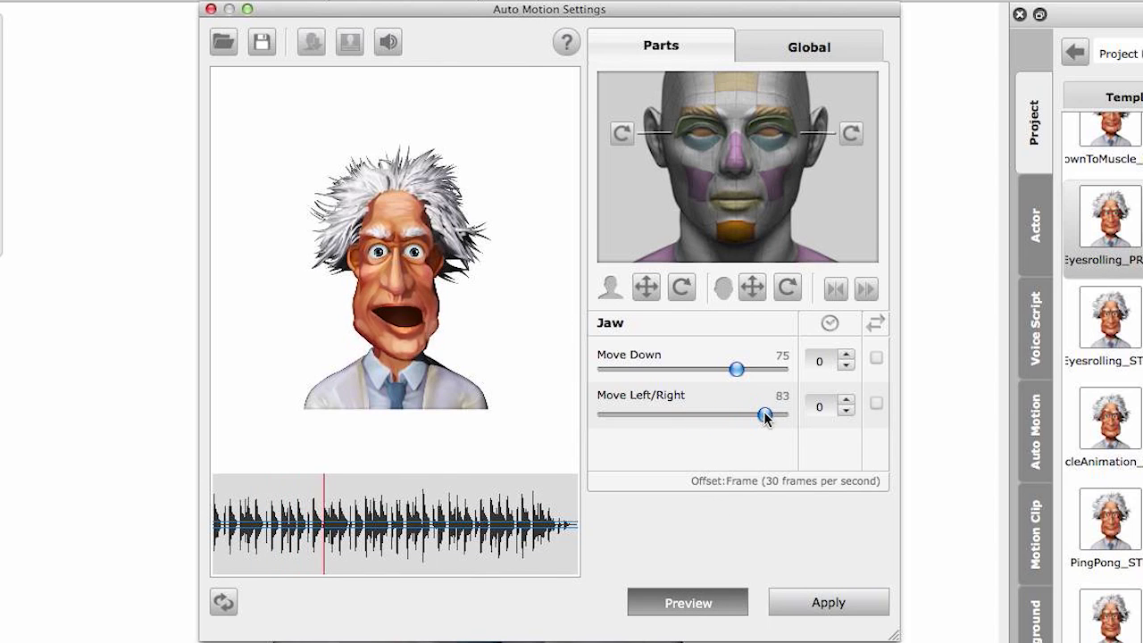
{"action": "left_click", "coordinate": [710, 605]}
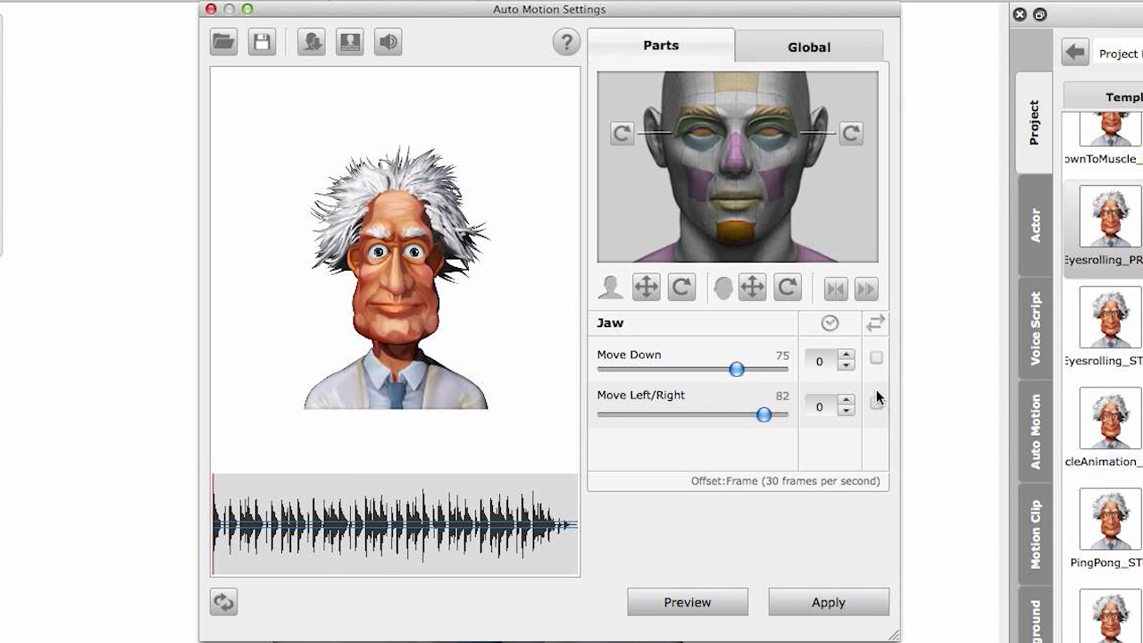
Enable the two-way arrow option for the jaw's Move Left/Right, preview the motion, and reset the settings.
{"action": "left_click", "coordinate": [877, 405]}
{"action": "left_click", "coordinate": [720, 605]}
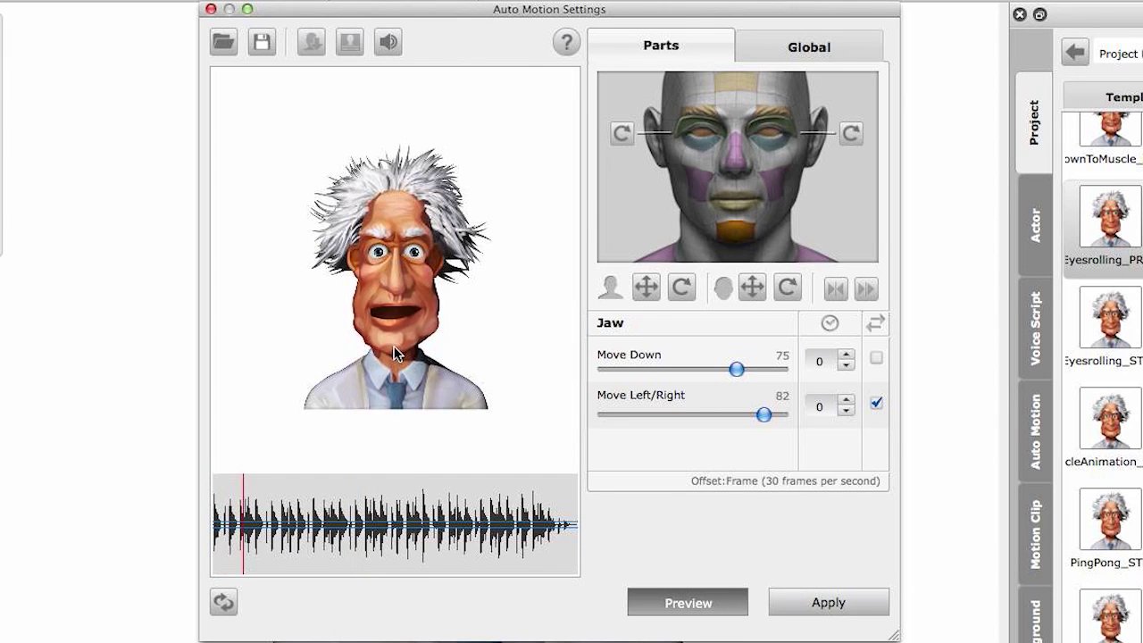
{"action": "left_click", "coordinate": [646, 603]}
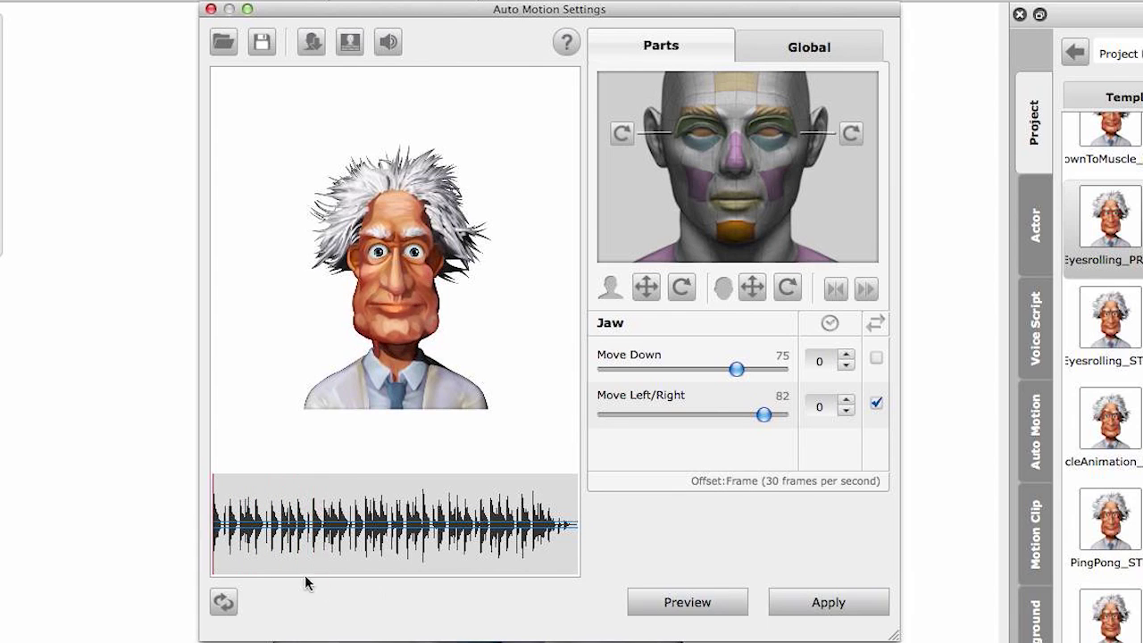
{"action": "left_click", "coordinate": [222, 604]}
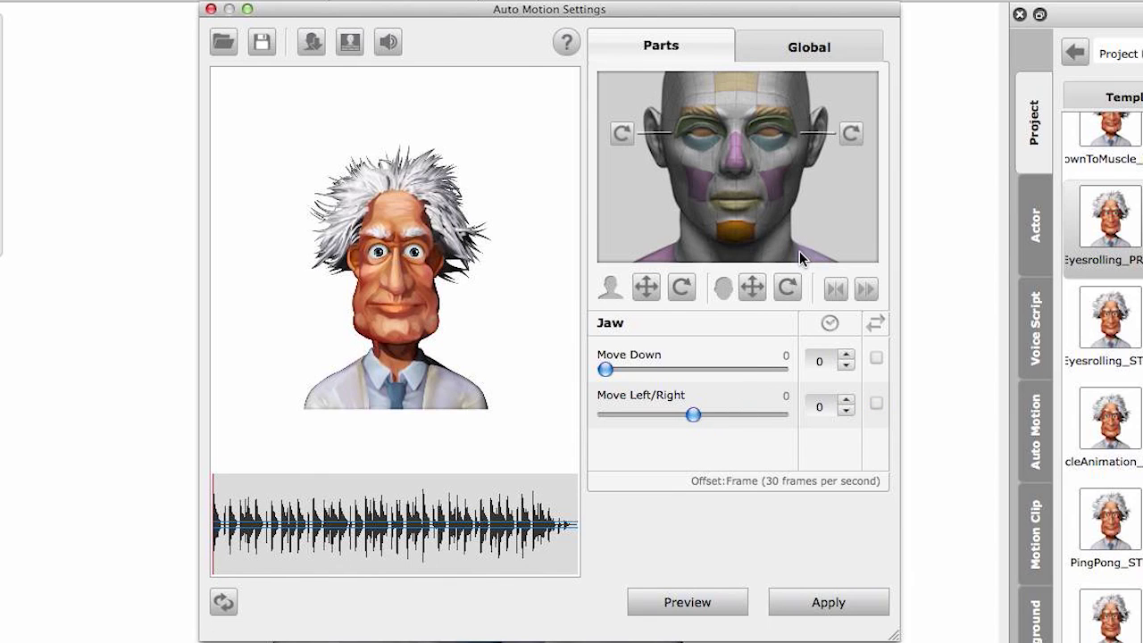
Set the Left Shoulder to Left/Right 78, Down/Up 100 and Back/Front 3 while previewing the motion.
{"action": "left_click", "coordinate": [813, 256]}
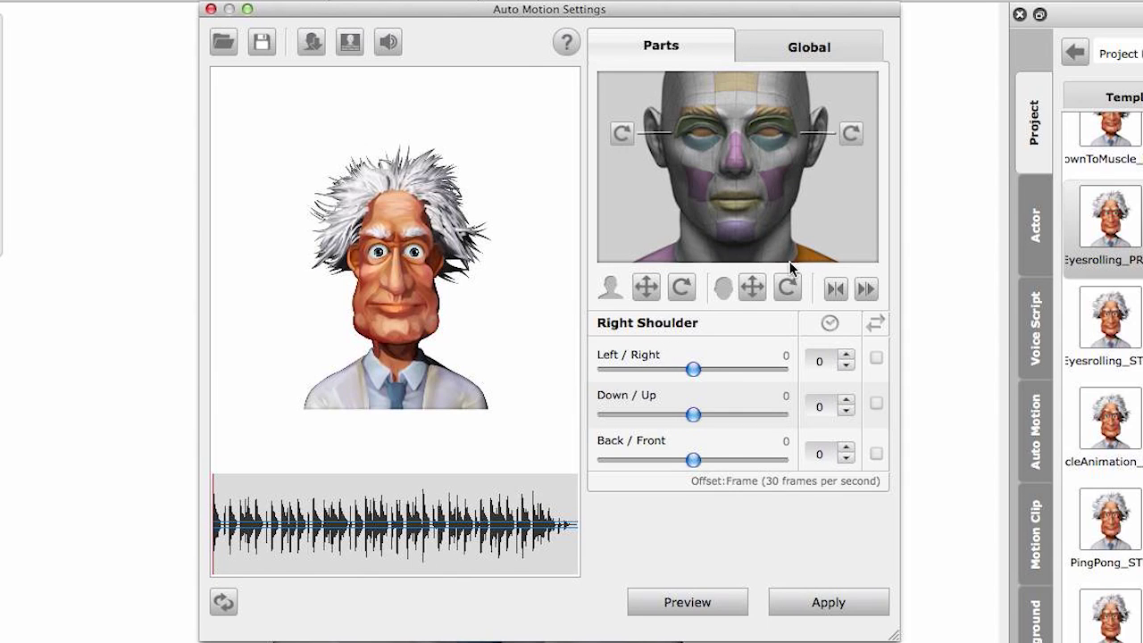
{"action": "left_click", "coordinate": [660, 253]}
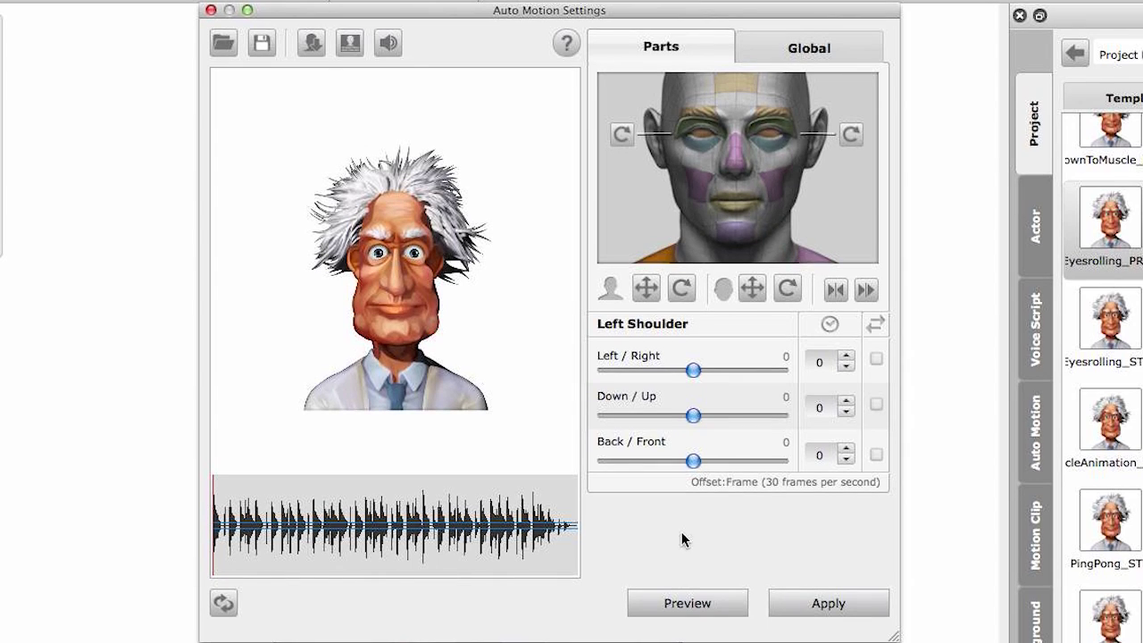
{"action": "left_click", "coordinate": [696, 609]}
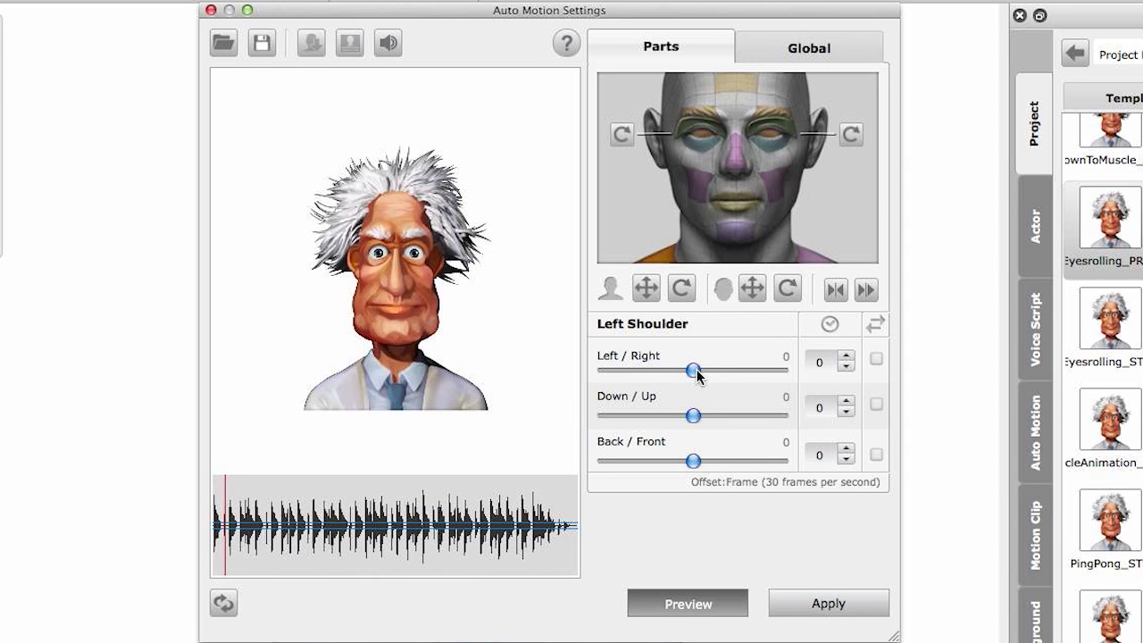
{"action": "left_click_drag", "start_coordinate": [695, 372], "coordinate": [760, 371]}
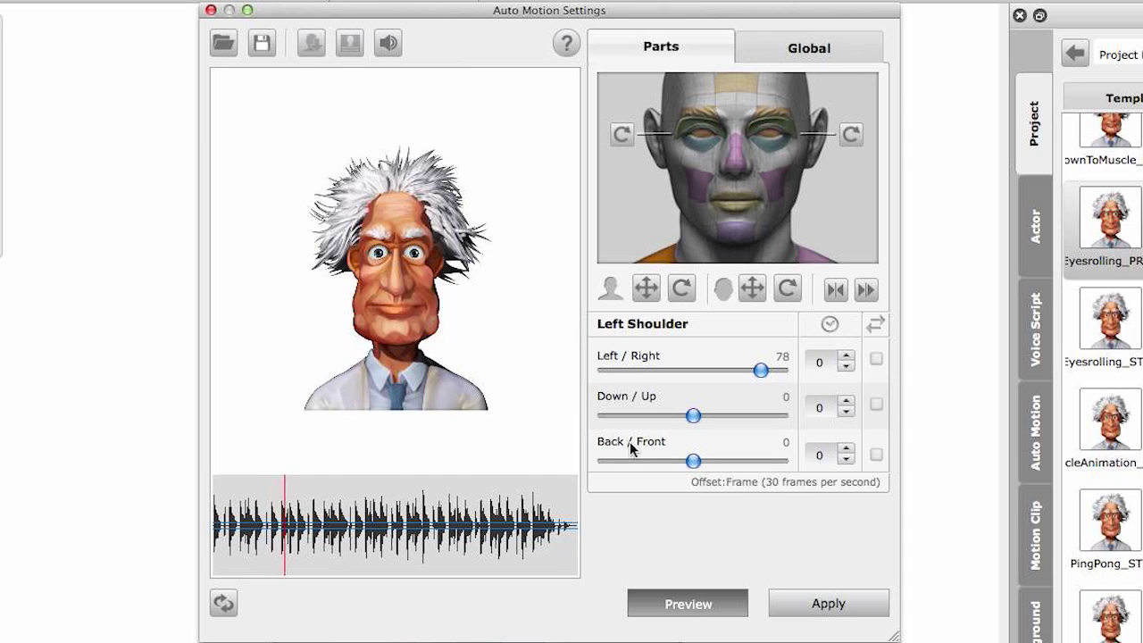
{"action": "left_click_drag", "start_coordinate": [692, 416], "coordinate": [779, 416]}
{"action": "mouse_move", "coordinate": [693, 461]}
{"action": "left_mouse_down"}
{"action": "mouse_move", "coordinate": [637, 469]}
{"action": "mouse_move", "coordinate": [780, 465]}
{"action": "mouse_move", "coordinate": [698, 473]}
{"action": "left_mouse_up"}
{"action": "left_click", "coordinate": [695, 611]}
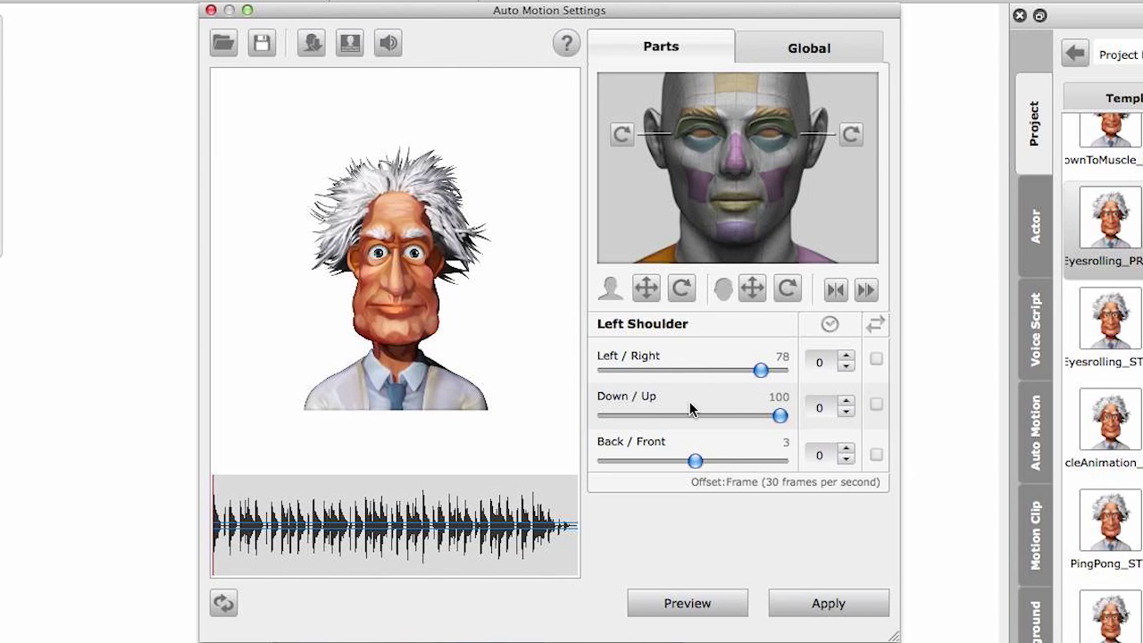
Copy the Left Shoulder motion settings to the Right Shoulder and check the copied values there.
{"action": "left_click", "coordinate": [809, 255]}
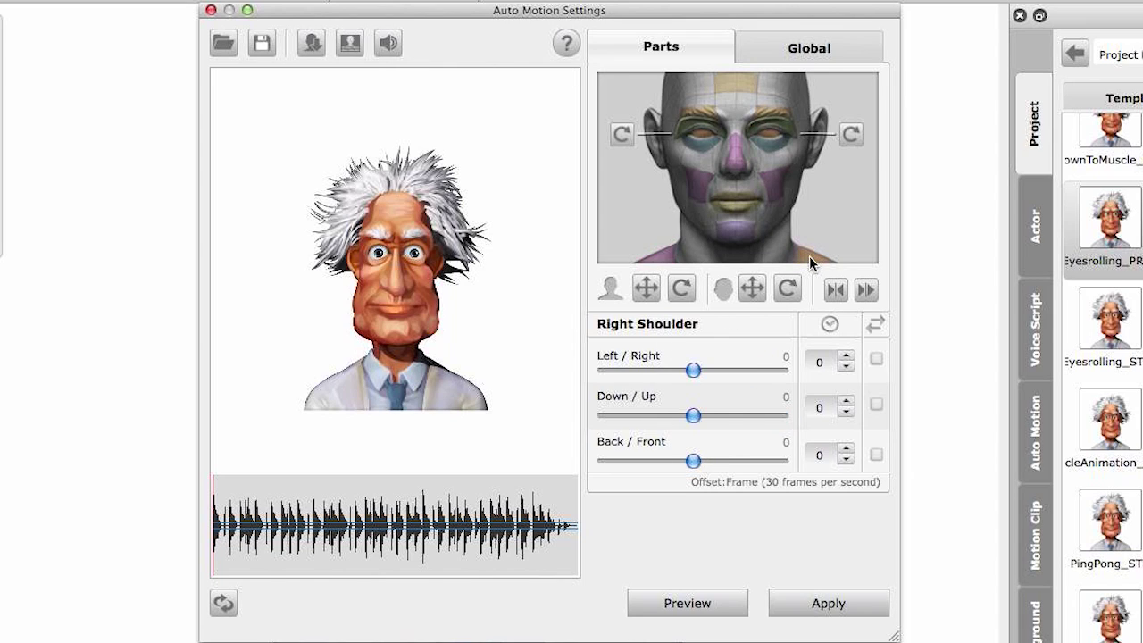
{"action": "left_click", "coordinate": [783, 358]}
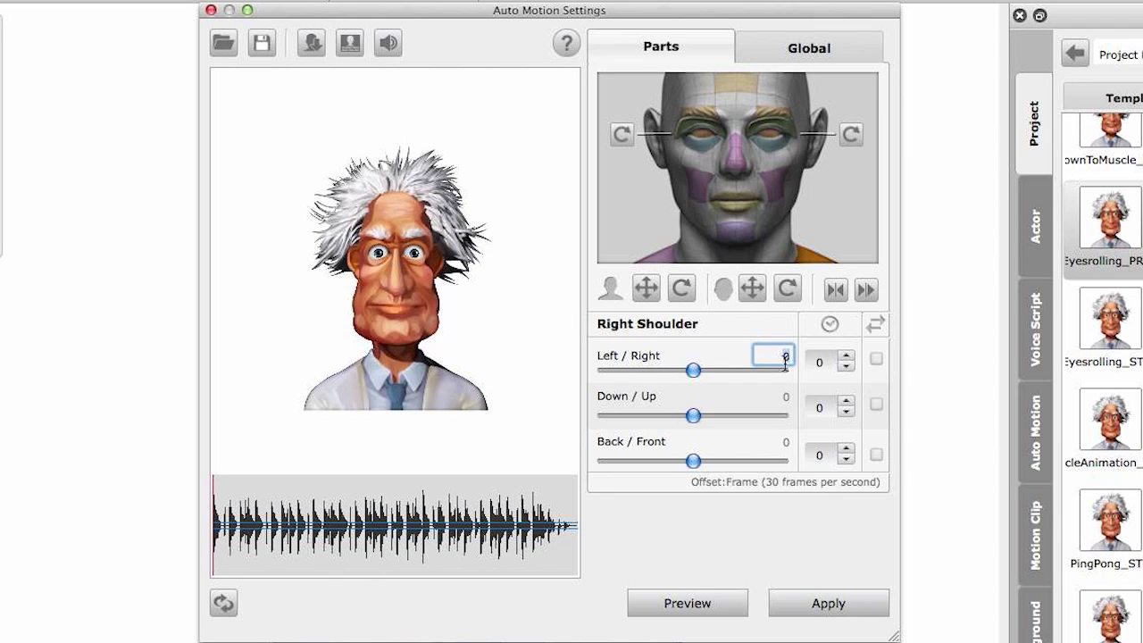
{"action": "left_click", "coordinate": [784, 396]}
{"action": "left_click", "coordinate": [783, 443]}
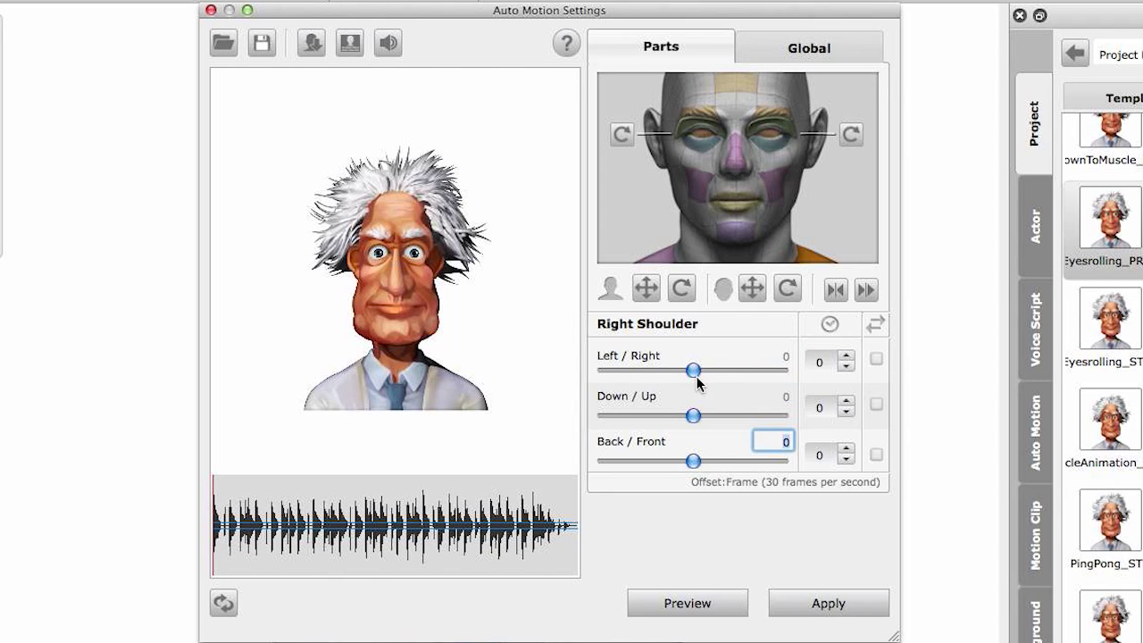
{"action": "left_click", "coordinate": [666, 257]}
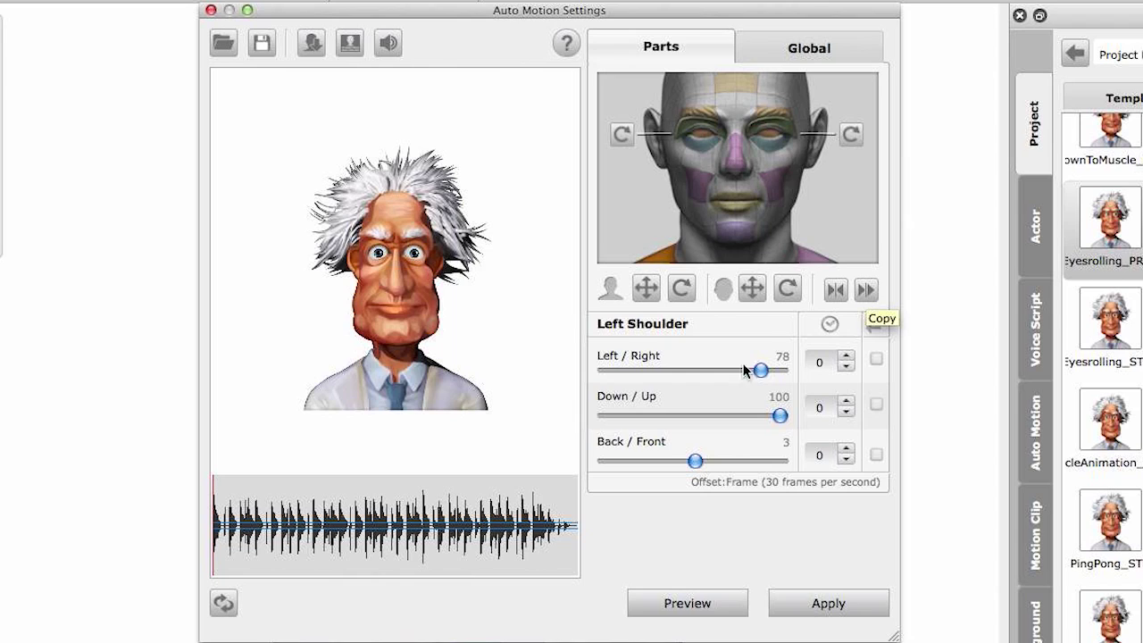
{"action": "left_click", "coordinate": [666, 259]}
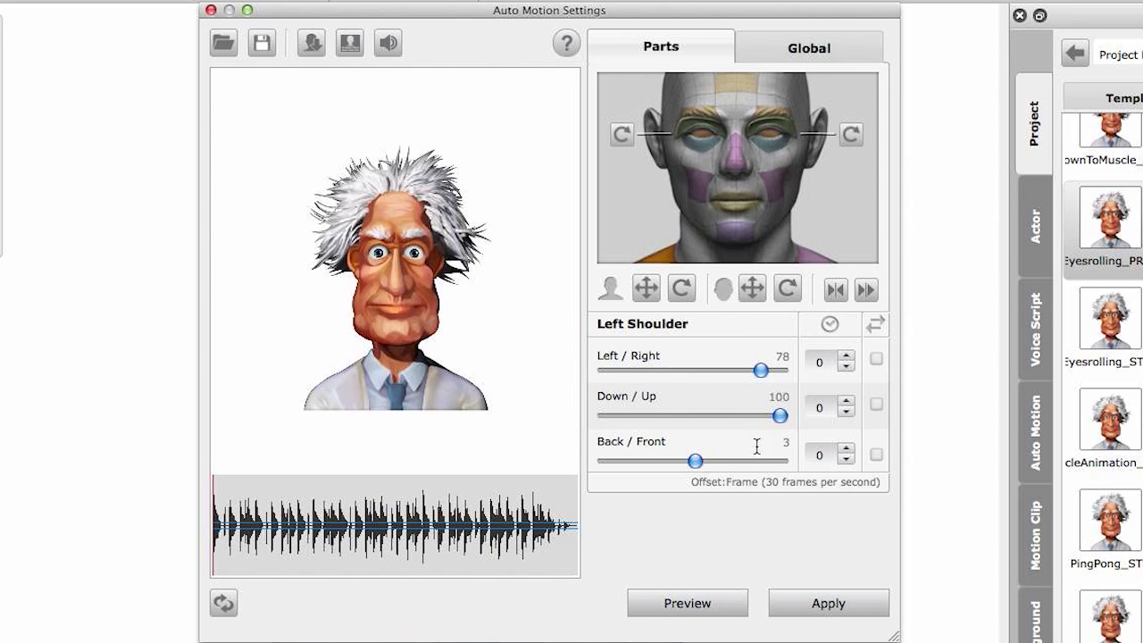
{"action": "left_click", "coordinate": [866, 291]}
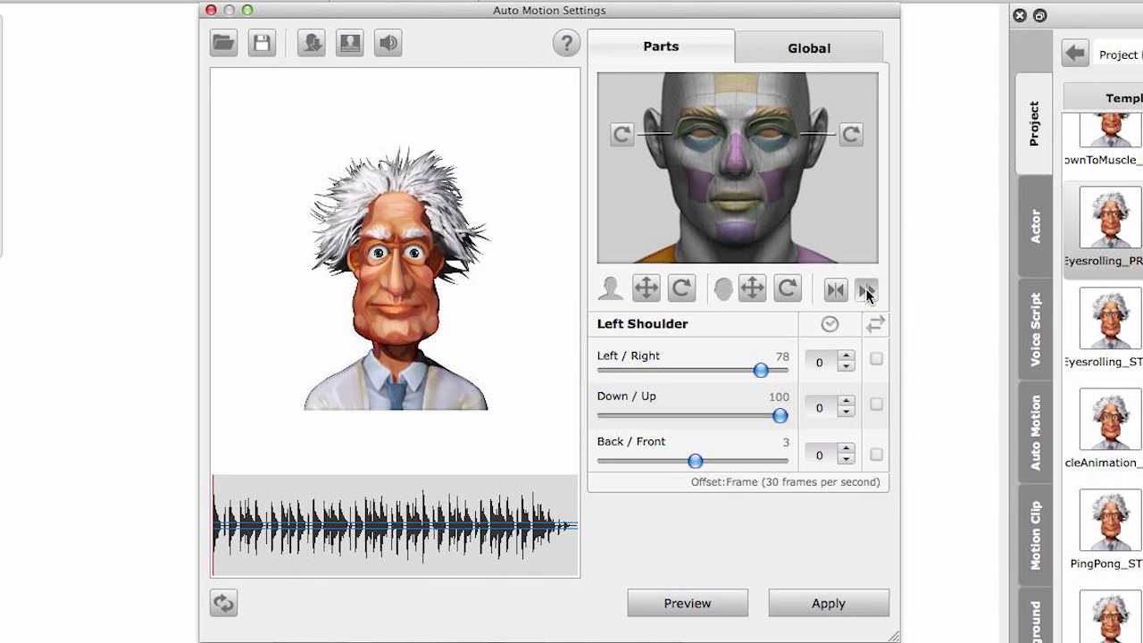
{"action": "left_click", "coordinate": [808, 255]}
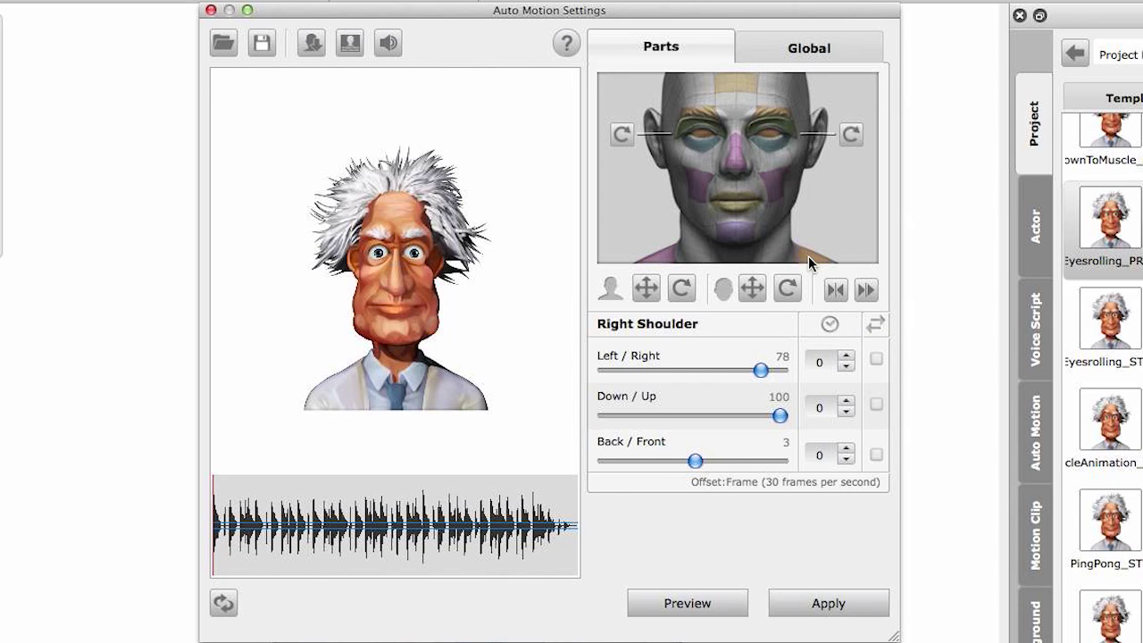
Preview the combined motion of both shoulders twice.
{"action": "left_click", "coordinate": [699, 606]}
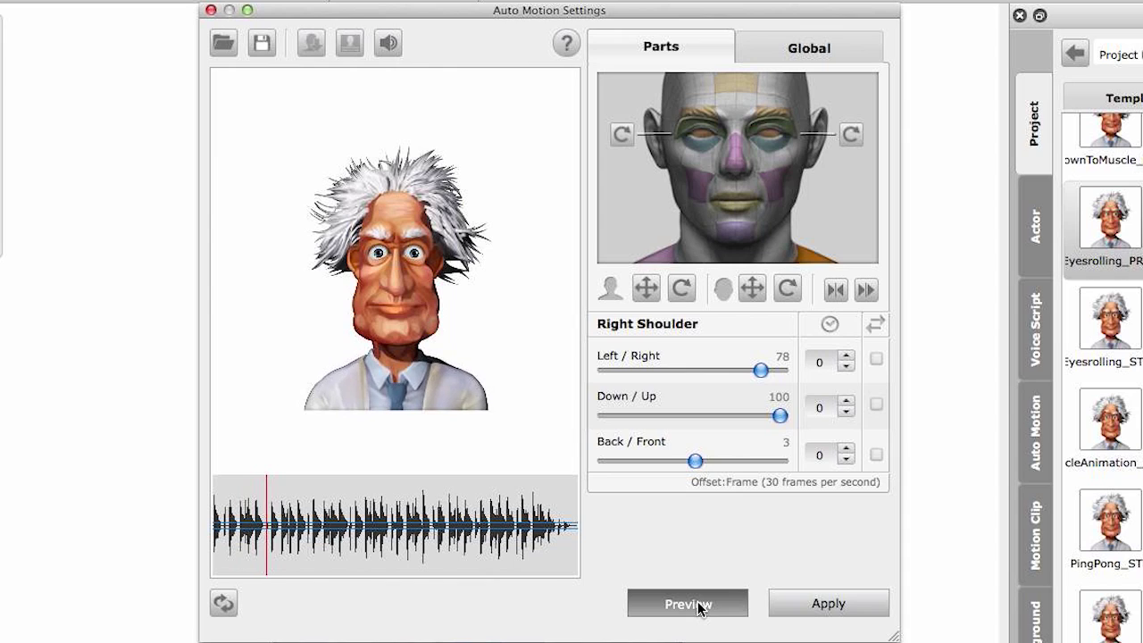
{"action": "left_click", "coordinate": [701, 605]}
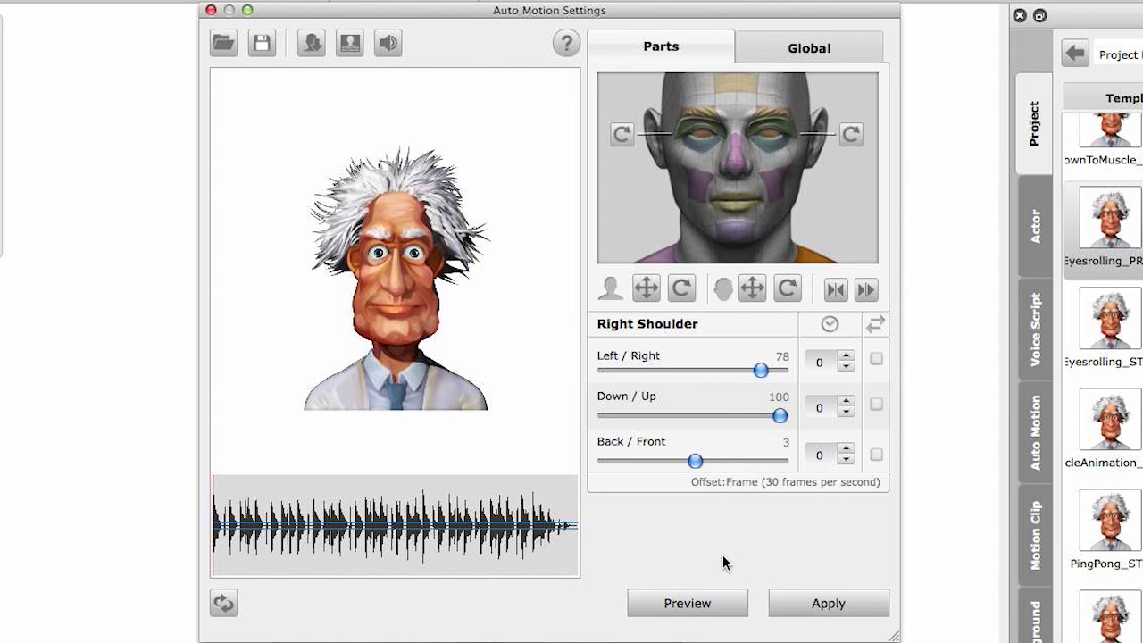
{"action": "left_click", "coordinate": [712, 606]}
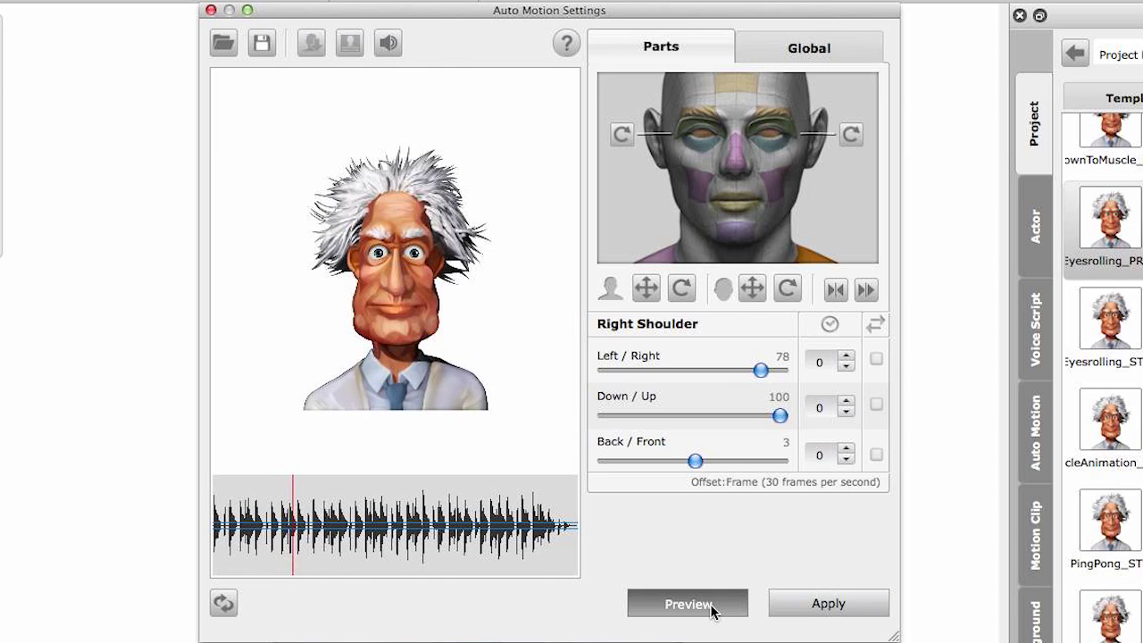
{"action": "left_click", "coordinate": [712, 608]}
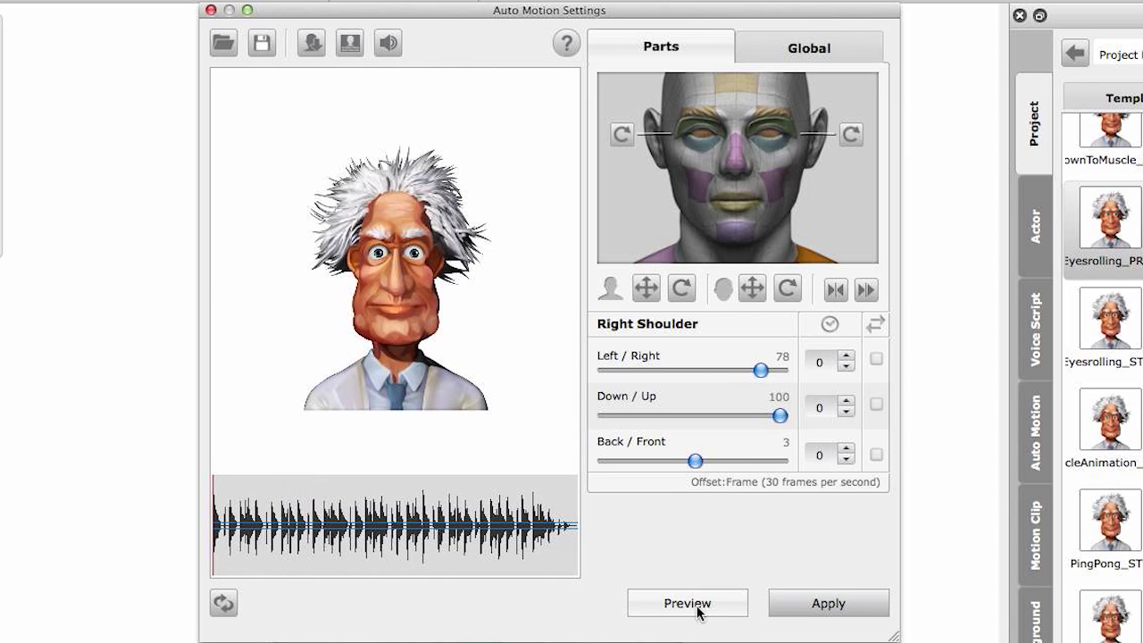
Reset the shoulder settings, then set the Left Eyeball to Left/Right 72 and Down/Up 45 while previewing the motion.
{"action": "left_click", "coordinate": [224, 604]}
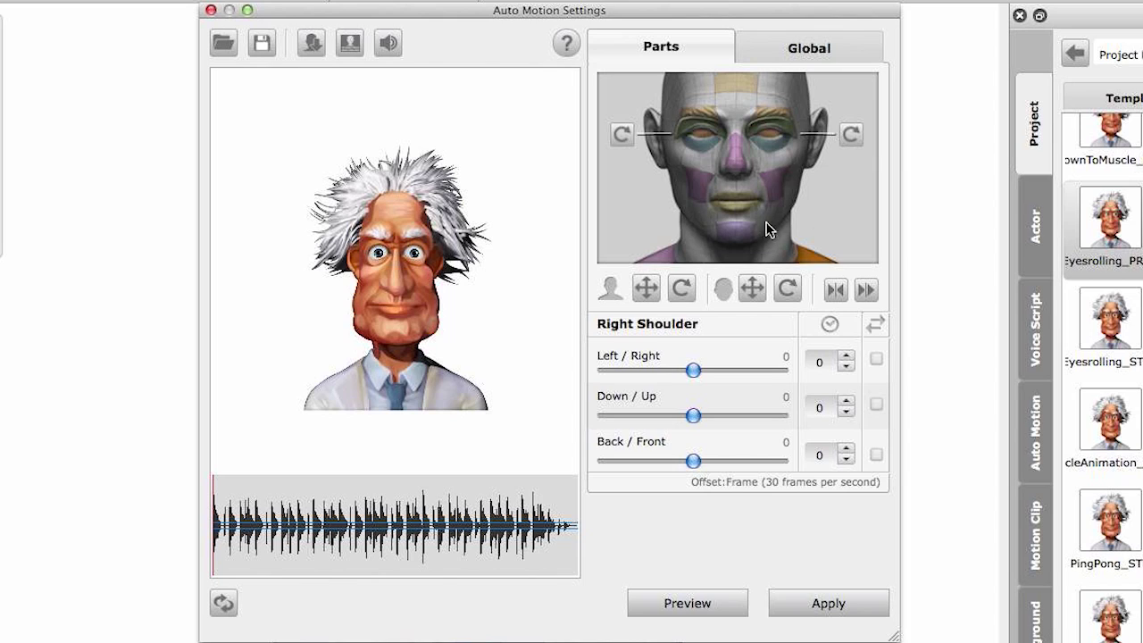
{"action": "left_click", "coordinate": [699, 133]}
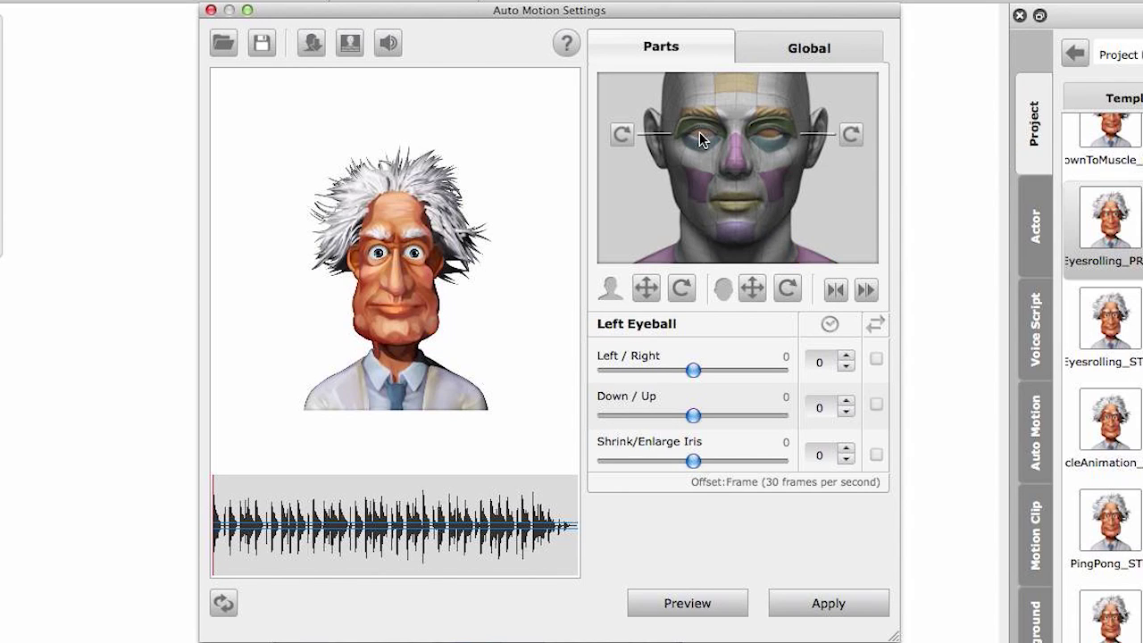
{"action": "left_click", "coordinate": [700, 604]}
{"action": "left_click_drag", "start_coordinate": [692, 371], "coordinate": [755, 375]}
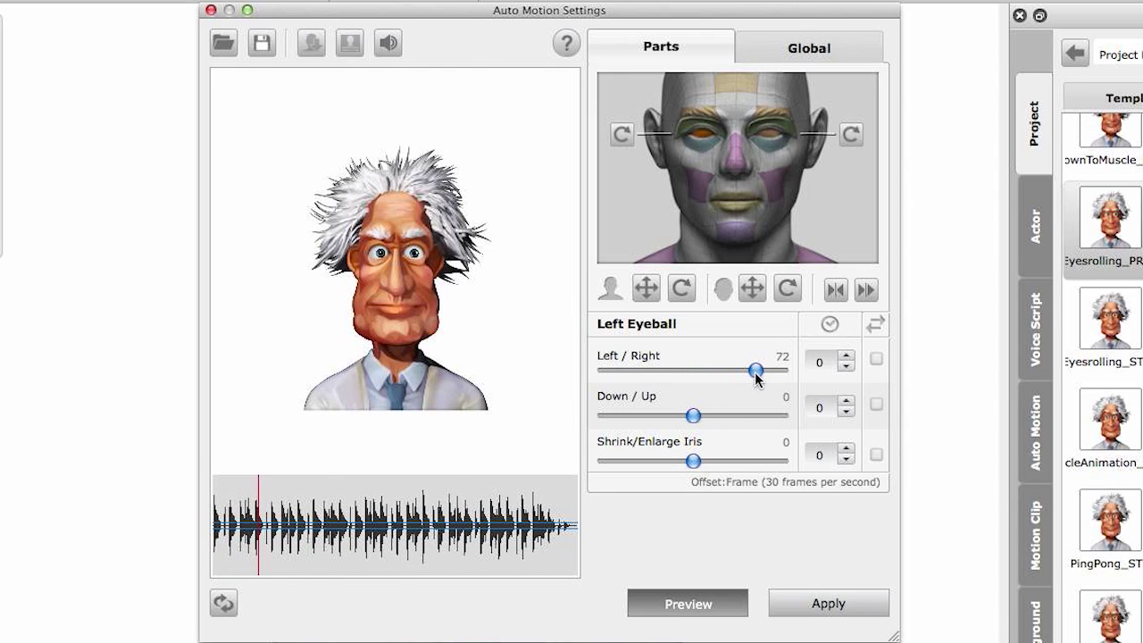
{"action": "left_click_drag", "start_coordinate": [694, 416], "coordinate": [732, 420]}
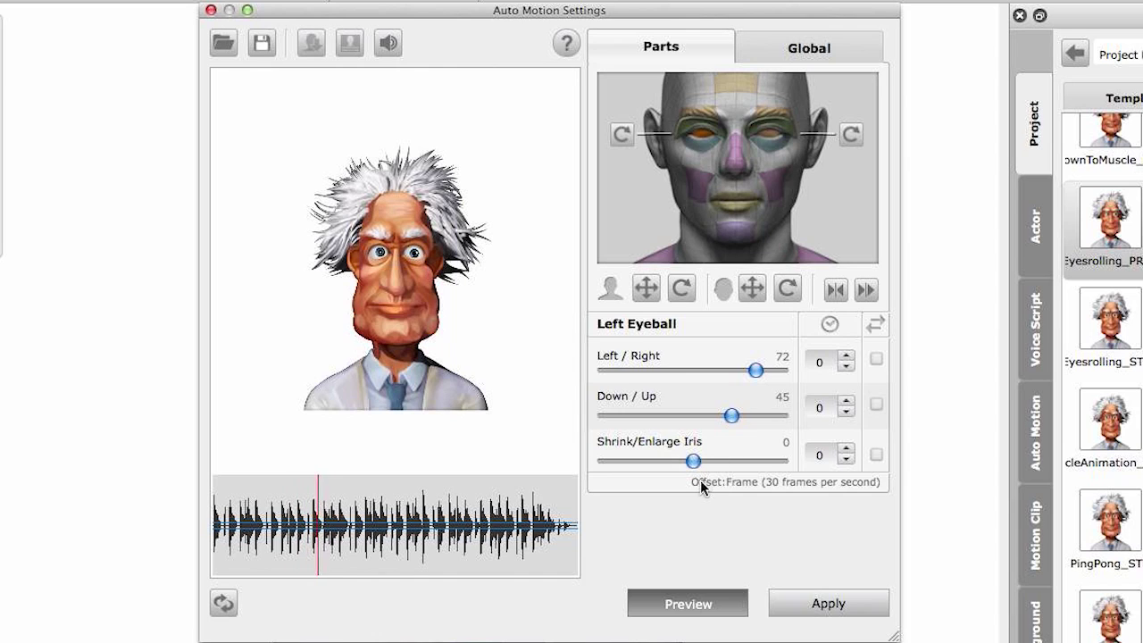
Enable the two-way arrow option for the Left Eyeball's Down/Up and Left/Right motions during the preview, then reset the settings.
{"action": "left_click", "coordinate": [876, 407]}
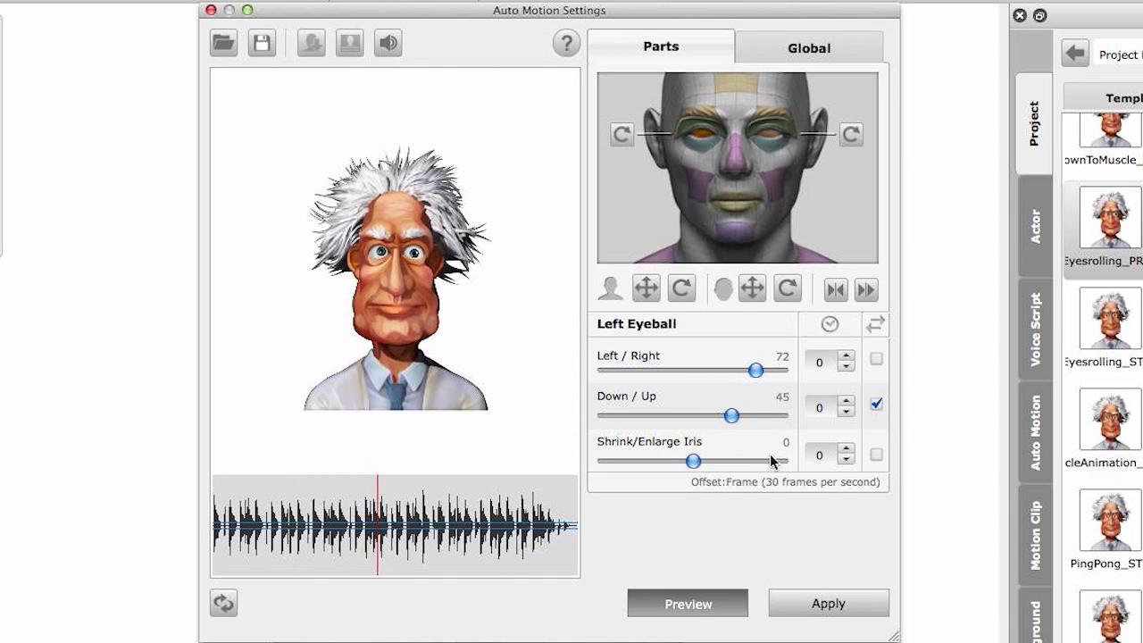
{"action": "left_click", "coordinate": [876, 360]}
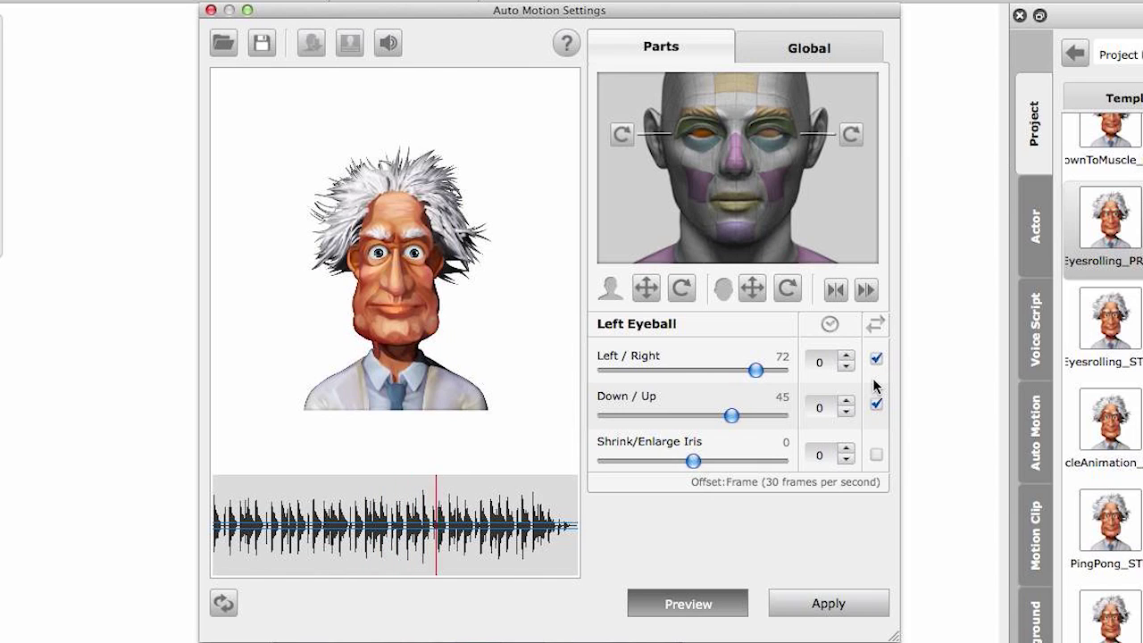
{"action": "left_click", "coordinate": [720, 601]}
{"action": "left_click", "coordinate": [223, 603]}
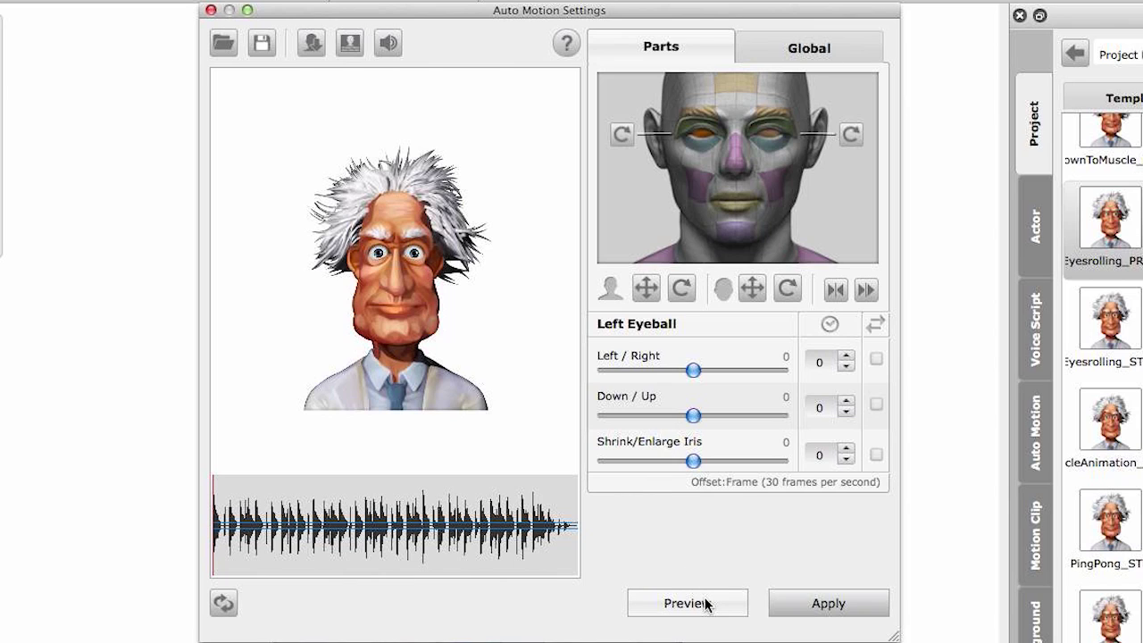
Preview the Left Eyeball with Shrink/Enlarge Iris at 100 and at -100, then reset the settings.
{"action": "left_click", "coordinate": [705, 605]}
{"action": "left_click_drag", "start_coordinate": [693, 461], "coordinate": [801, 464]}
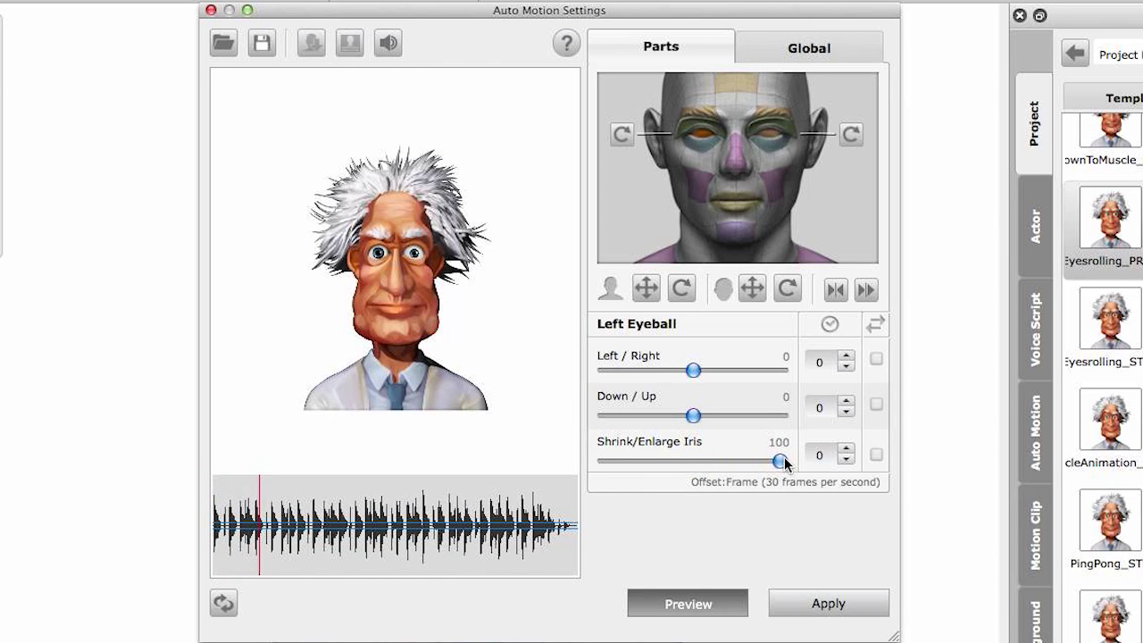
{"action": "left_click_drag", "start_coordinate": [781, 461], "coordinate": [604, 463]}
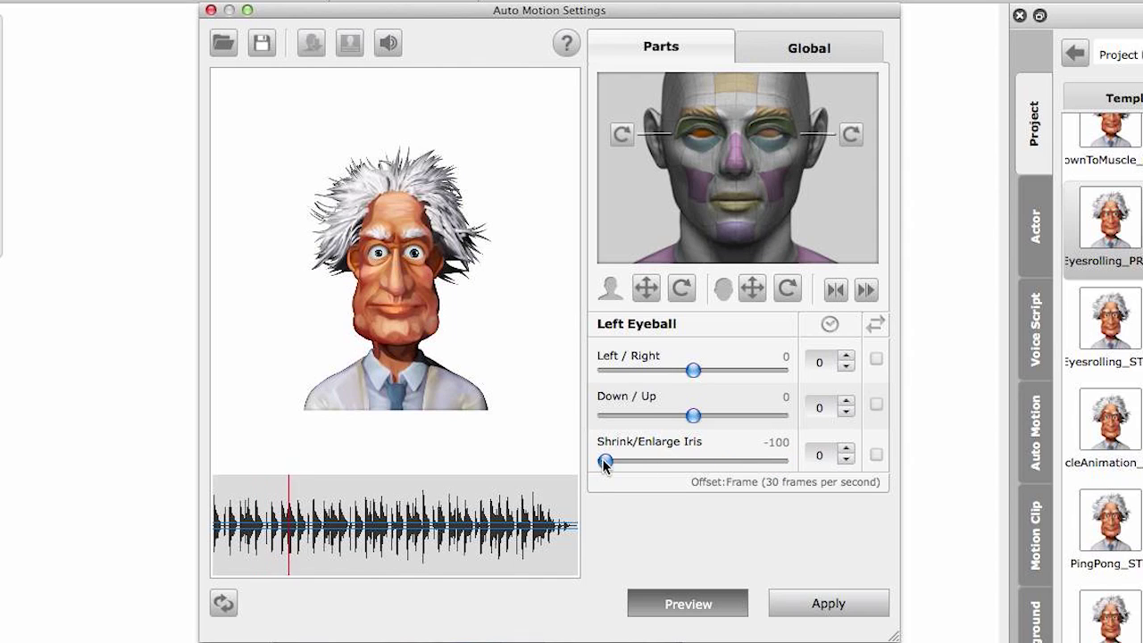
{"action": "left_click", "coordinate": [701, 608]}
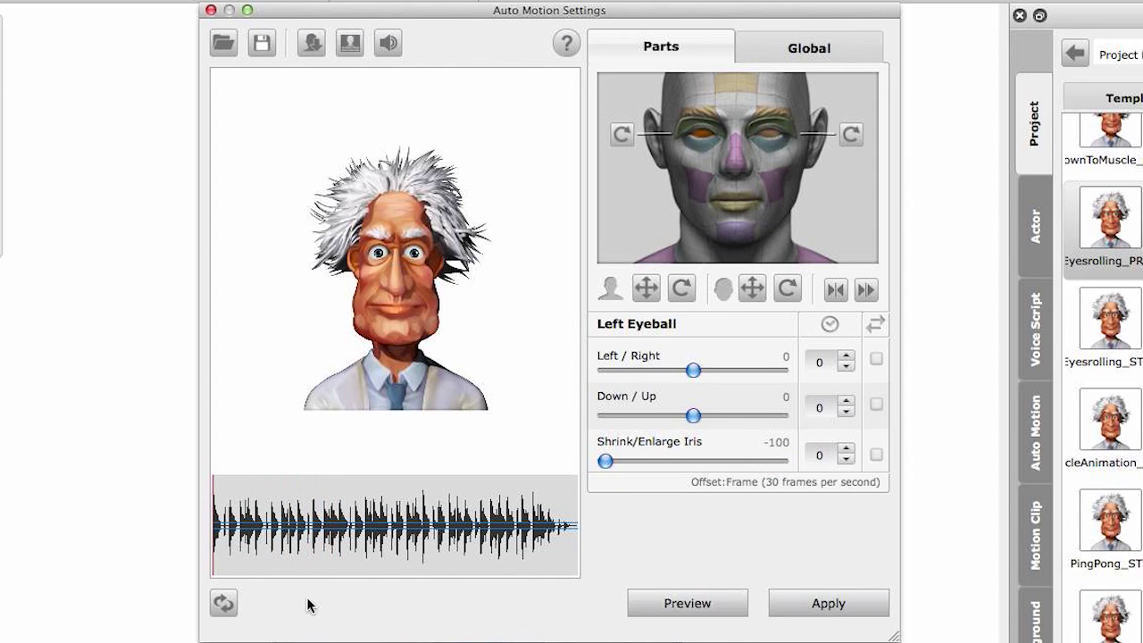
{"action": "left_click", "coordinate": [224, 603]}
Preview the Left Eyeball with Left/Right at 86 and Down/Up at 100, then reset the settings.
{"action": "left_click", "coordinate": [694, 607]}
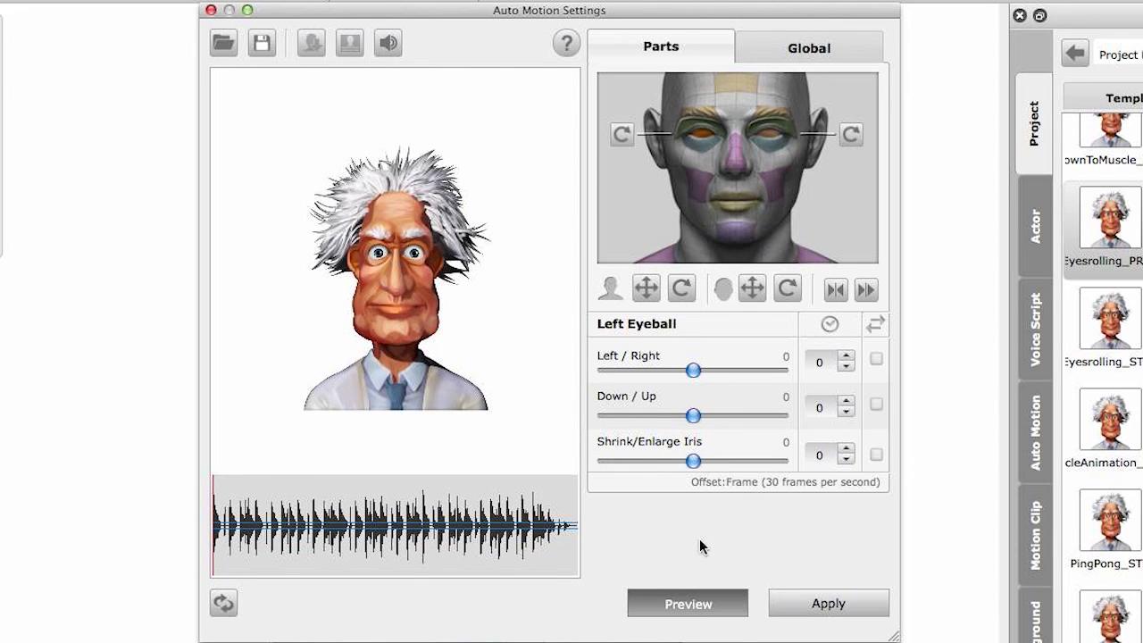
{"action": "left_click_drag", "start_coordinate": [694, 369], "coordinate": [768, 371]}
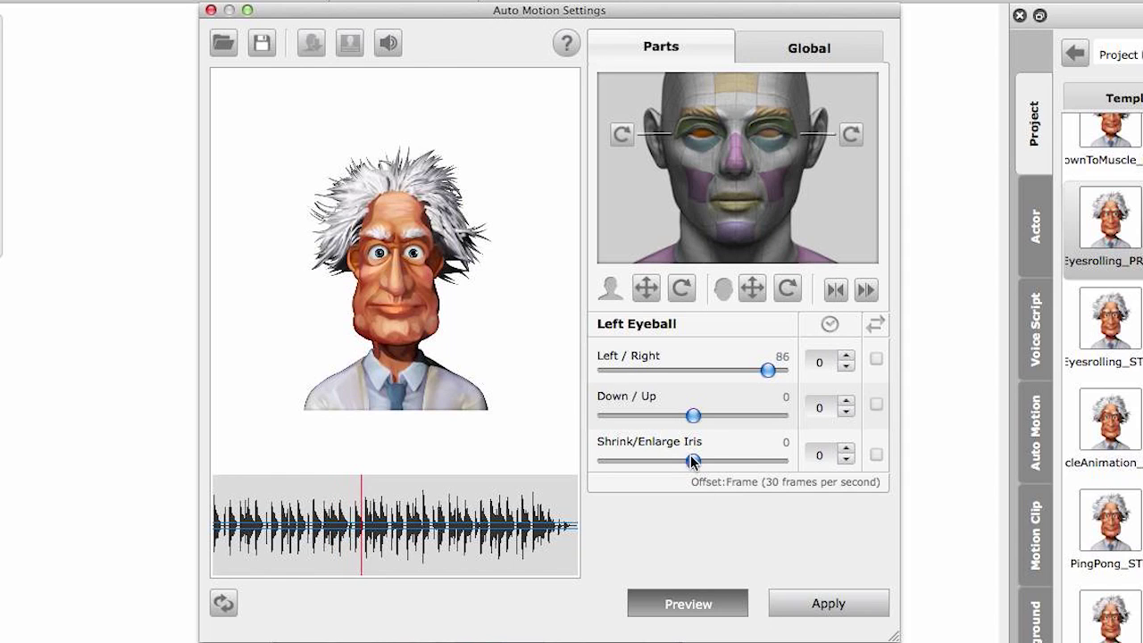
{"action": "left_click_drag", "start_coordinate": [693, 416], "coordinate": [786, 417]}
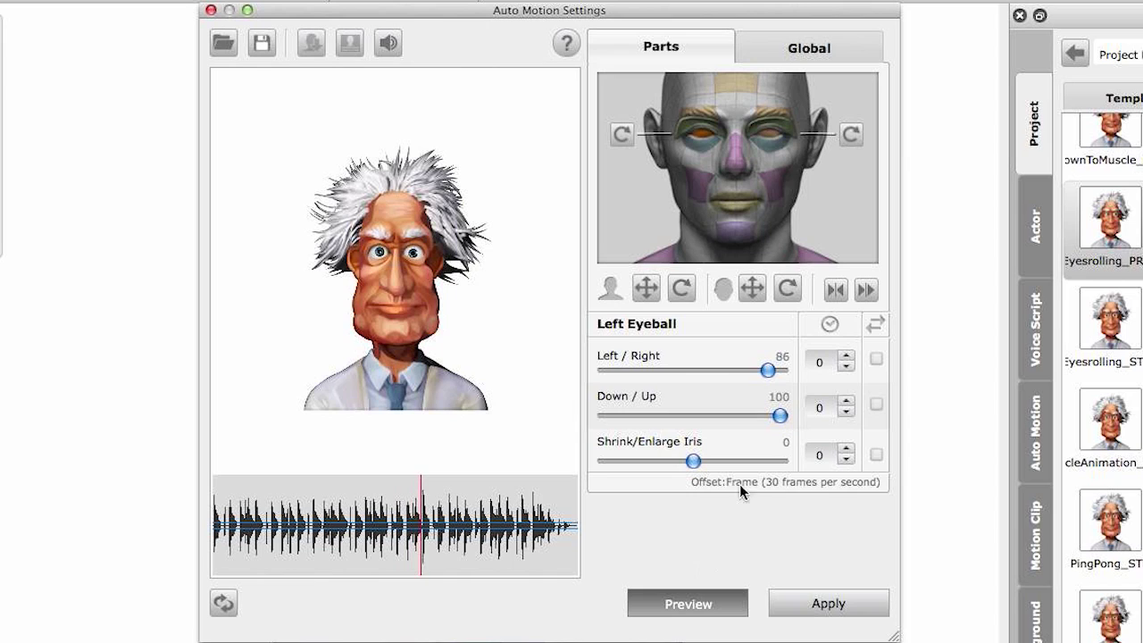
{"action": "left_click", "coordinate": [704, 605]}
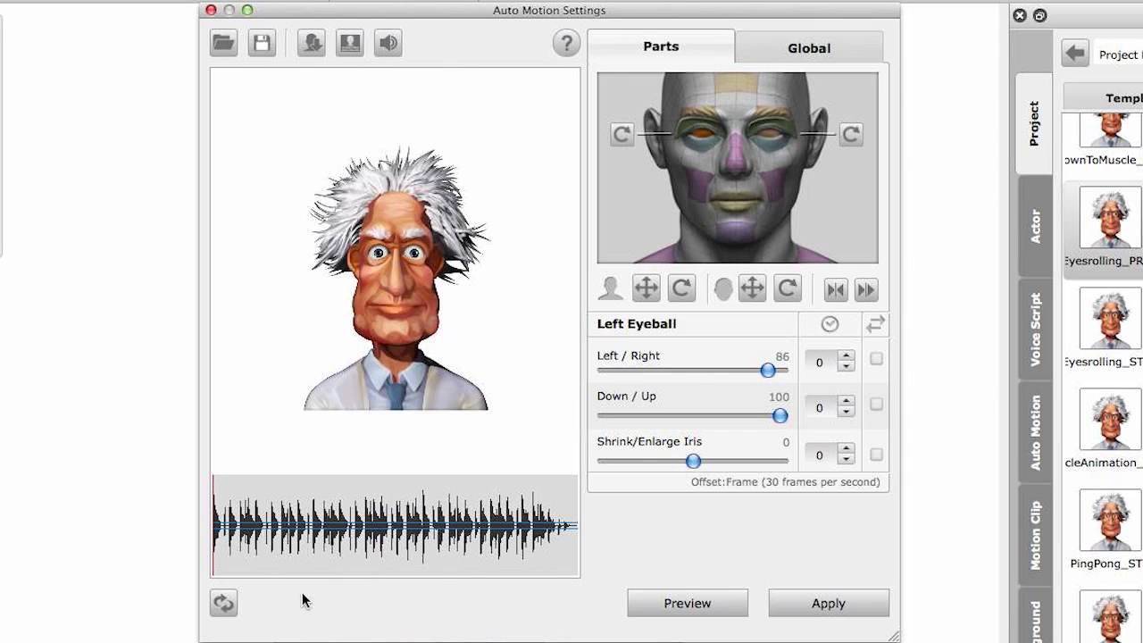
{"action": "left_click", "coordinate": [224, 603]}
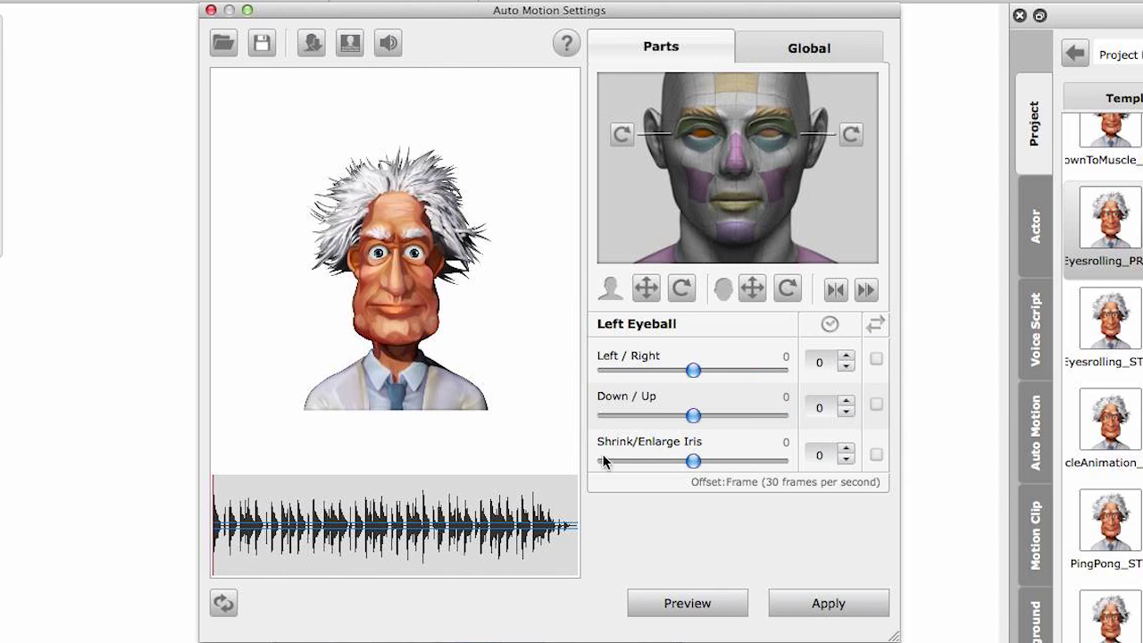
Set the Left Eye Rotate's Off Center to 46, preview the motion, and reduce it to 38.
{"action": "left_click", "coordinate": [622, 135]}
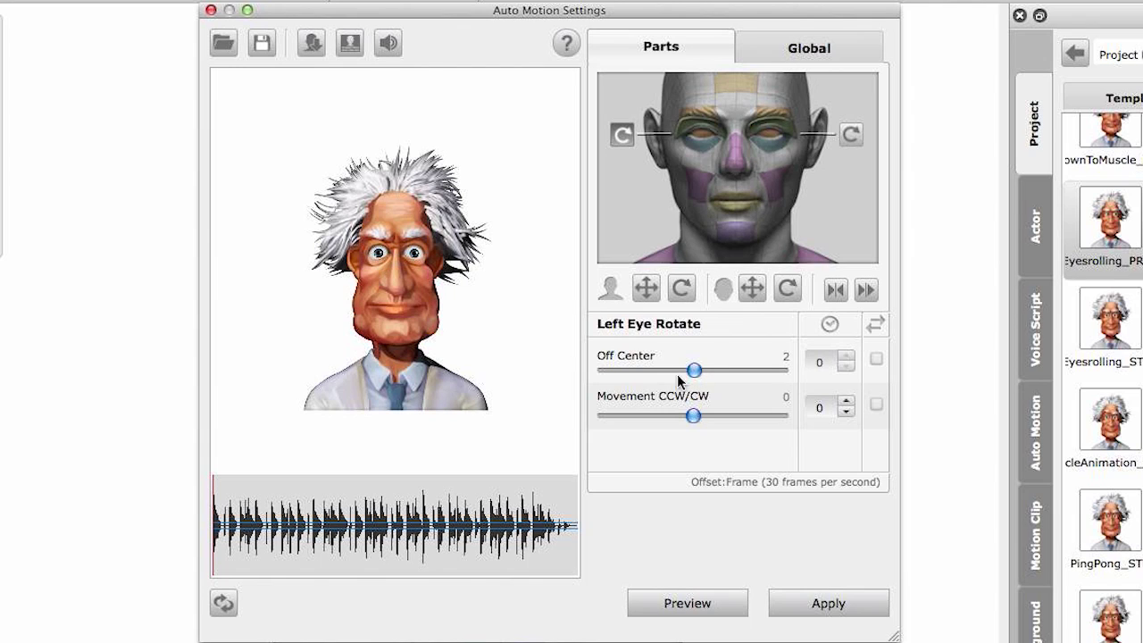
{"action": "left_click_drag", "start_coordinate": [696, 374], "coordinate": [733, 374]}
{"action": "left_click", "coordinate": [685, 607]}
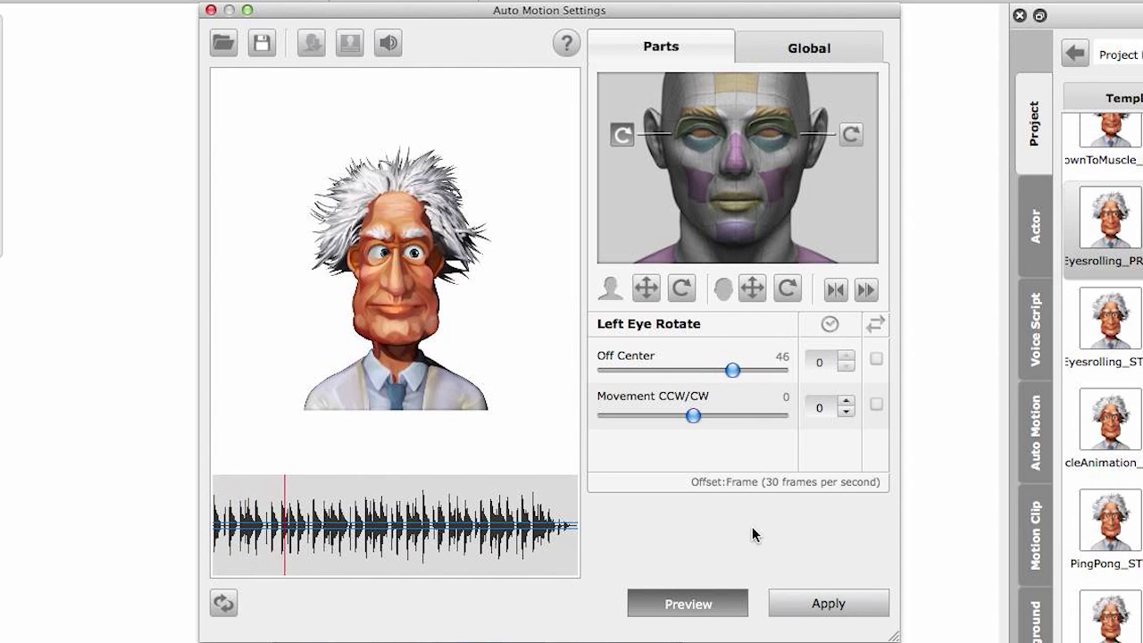
{"action": "mouse_move", "coordinate": [733, 370]}
{"action": "left_mouse_down"}
{"action": "mouse_move", "coordinate": [636, 373]}
{"action": "mouse_move", "coordinate": [724, 373]}
{"action": "left_mouse_up"}
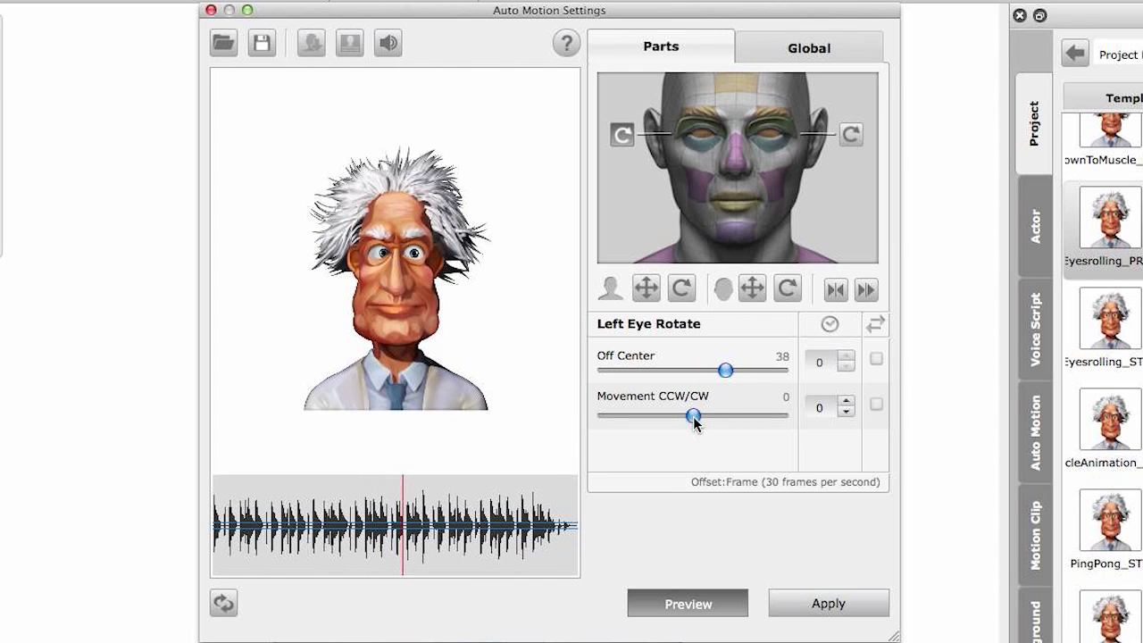
Try Left Eye Rotate's Movement CCW/CW at -51, set it to 34, and stop the preview.
{"action": "left_click_drag", "start_coordinate": [694, 419], "coordinate": [649, 418]}
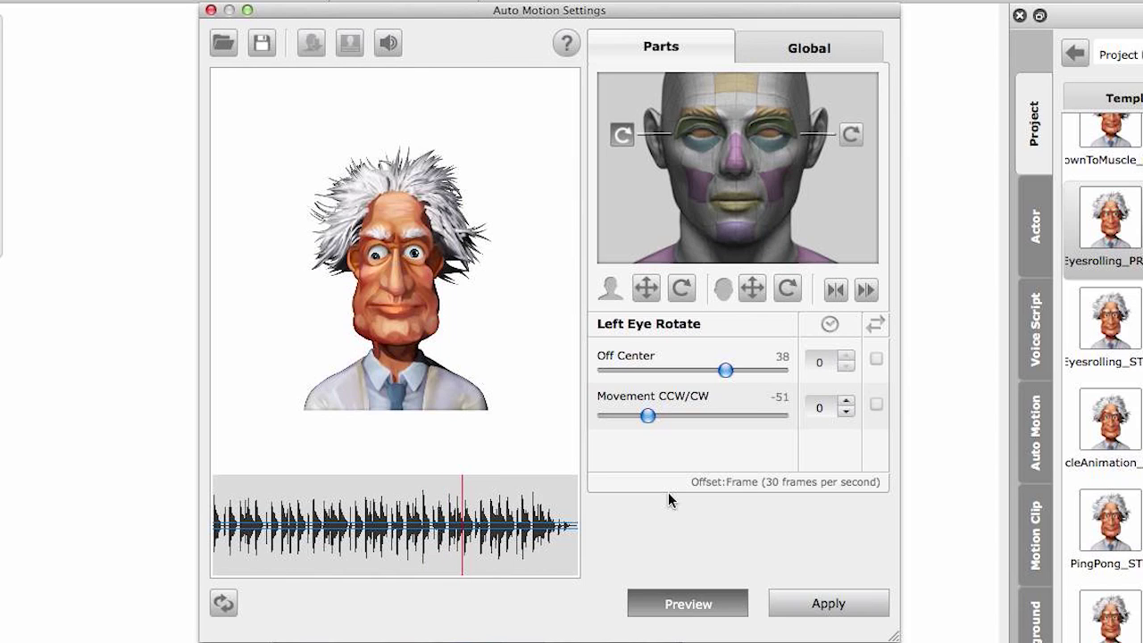
{"action": "left_click_drag", "start_coordinate": [650, 416], "coordinate": [724, 421]}
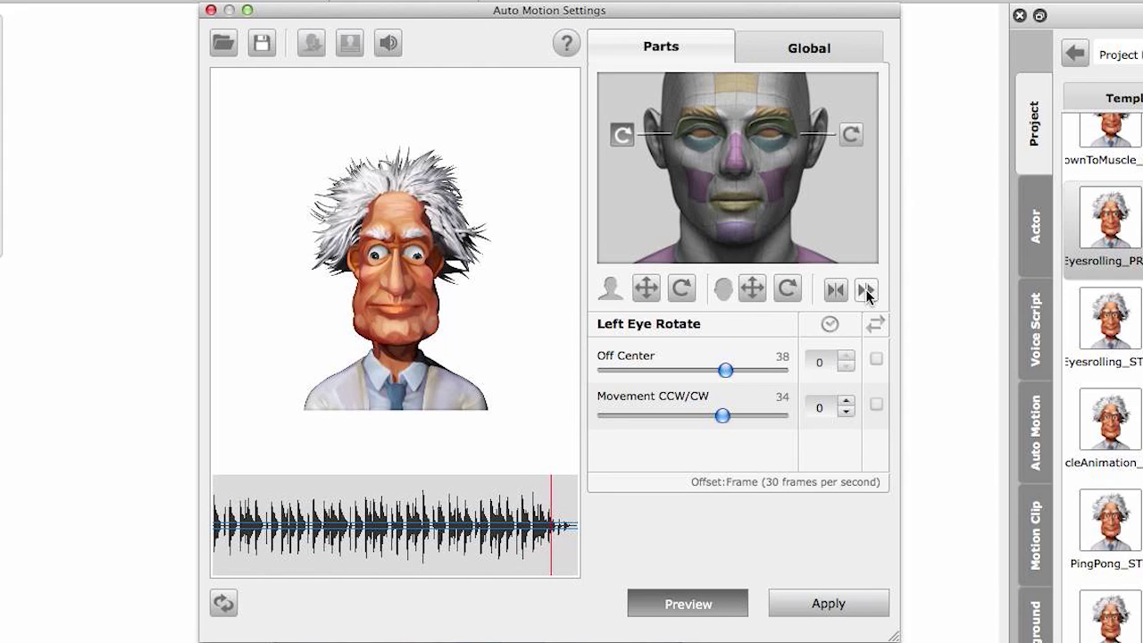
{"action": "left_click", "coordinate": [709, 613]}
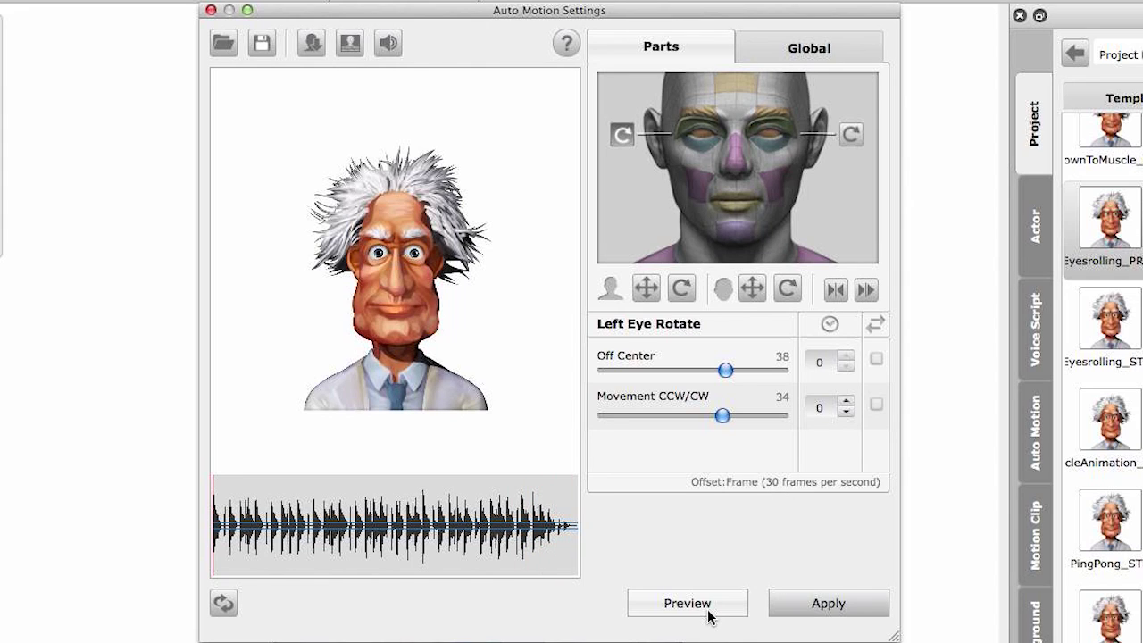
Set the frame offset of Left Eye Rotate's Movement CCW/CW to -4 while previewing the motion.
{"action": "left_click", "coordinate": [708, 613]}
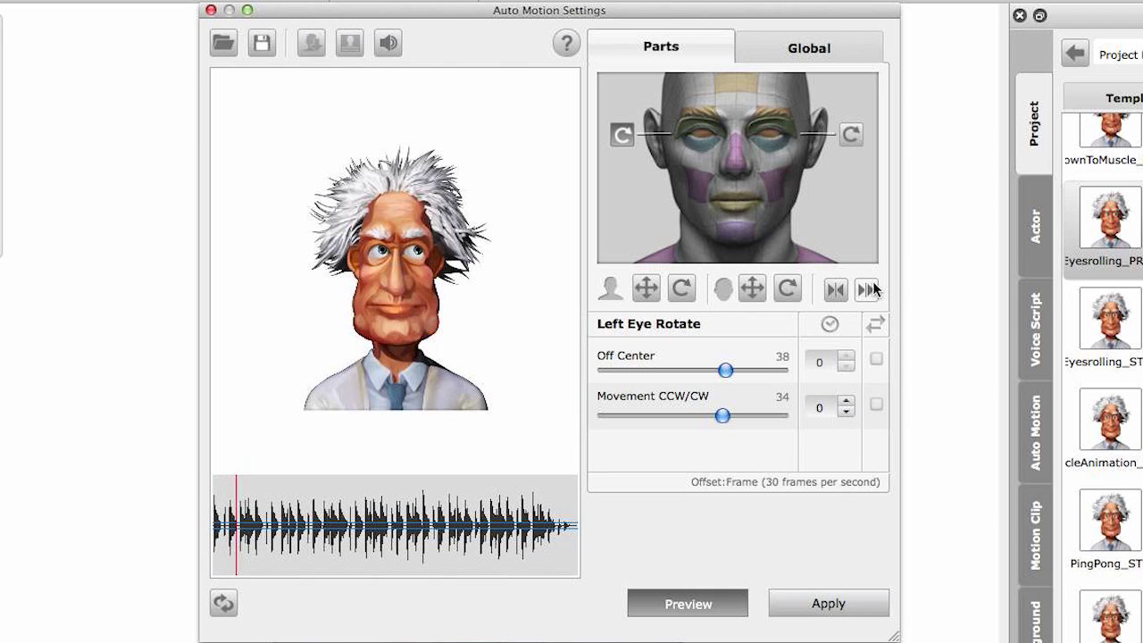
{"action": "left_click", "coordinate": [847, 414]}
{"action": "left_click", "coordinate": [847, 414]}
{"action": "left_click", "coordinate": [847, 414]}
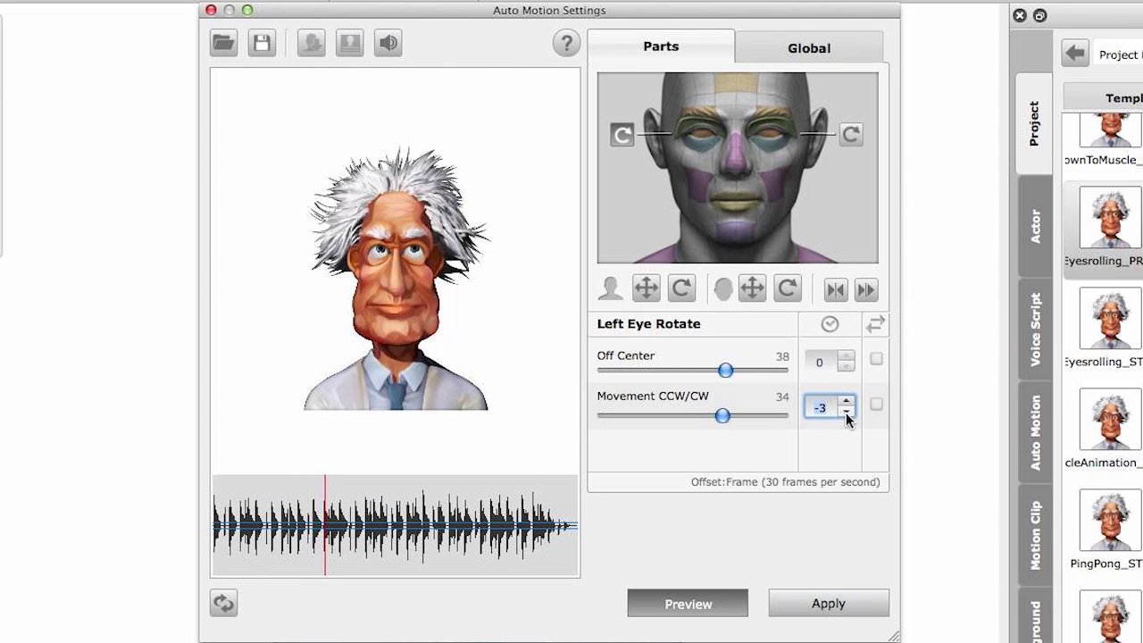
{"action": "left_click", "coordinate": [846, 414]}
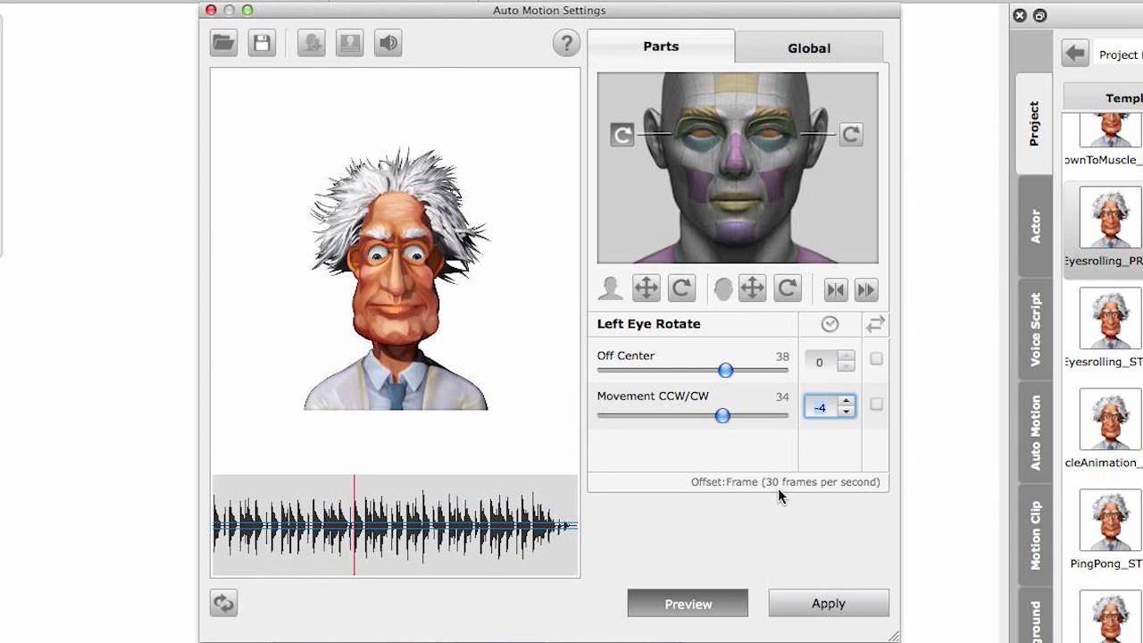
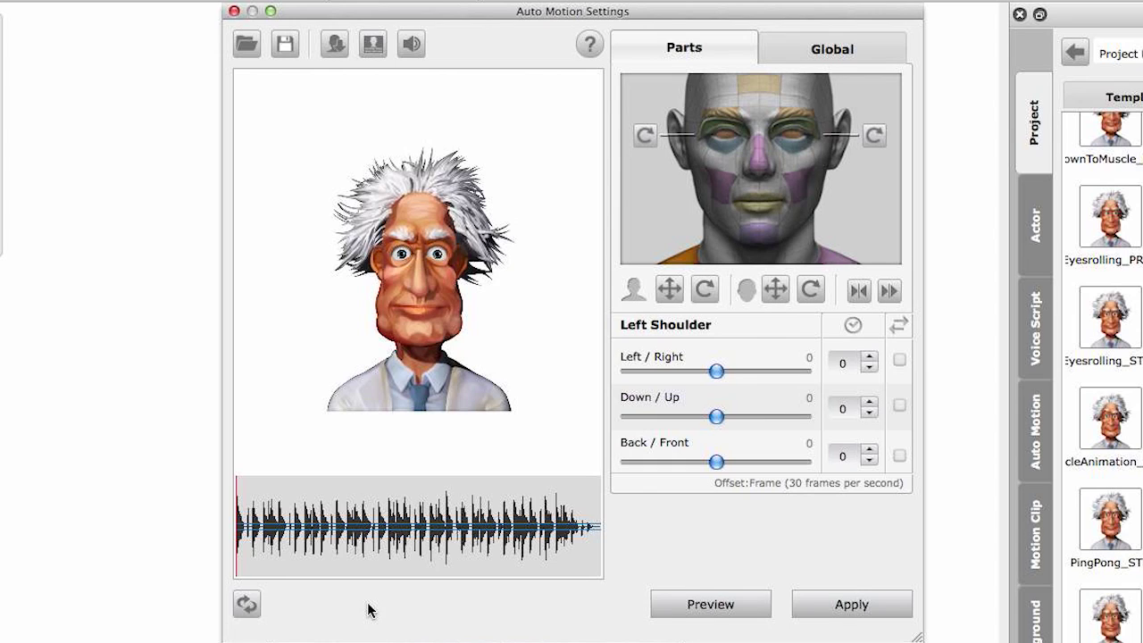
Reset the Auto Motion settings and apply them to the character.
{"action": "left_click", "coordinate": [248, 606]}
{"action": "left_click", "coordinate": [848, 607]}
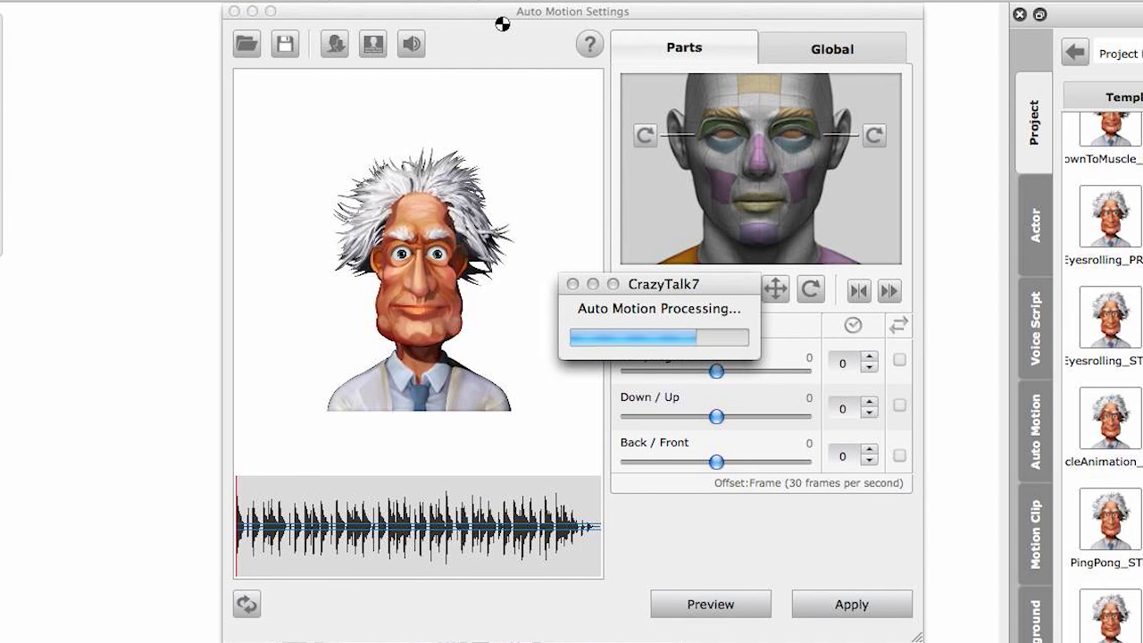
{"action": "left_click", "coordinate": [234, 12]}
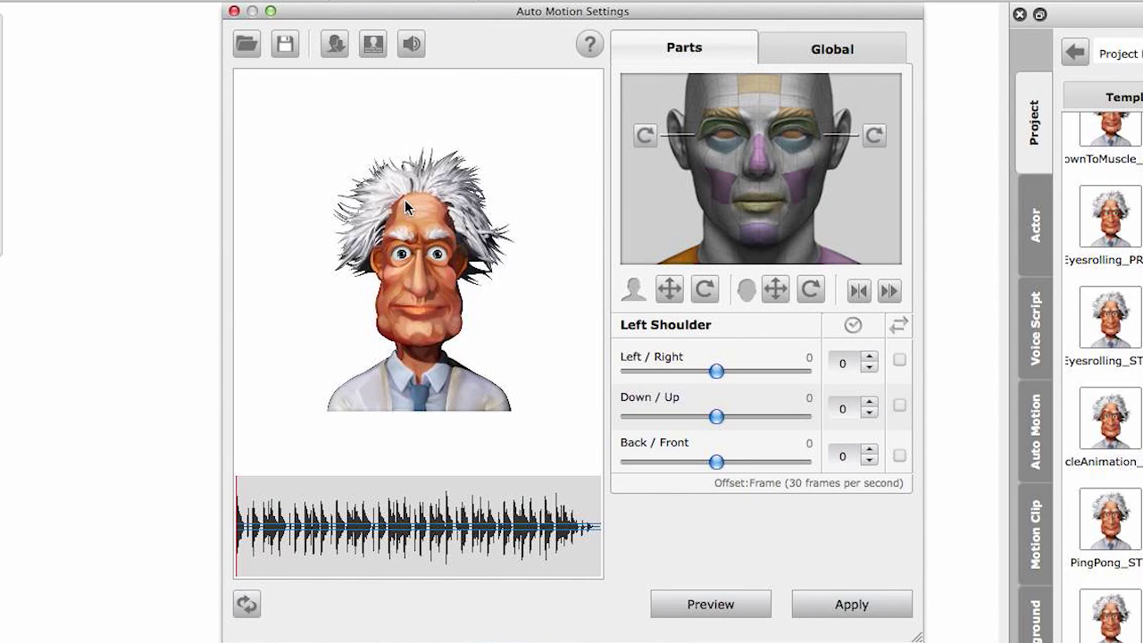
Set both the left and right Raise Inner/Outer of the Inner and Outer Brow to 100 and preview the motion.
{"action": "left_click", "coordinate": [758, 84]}
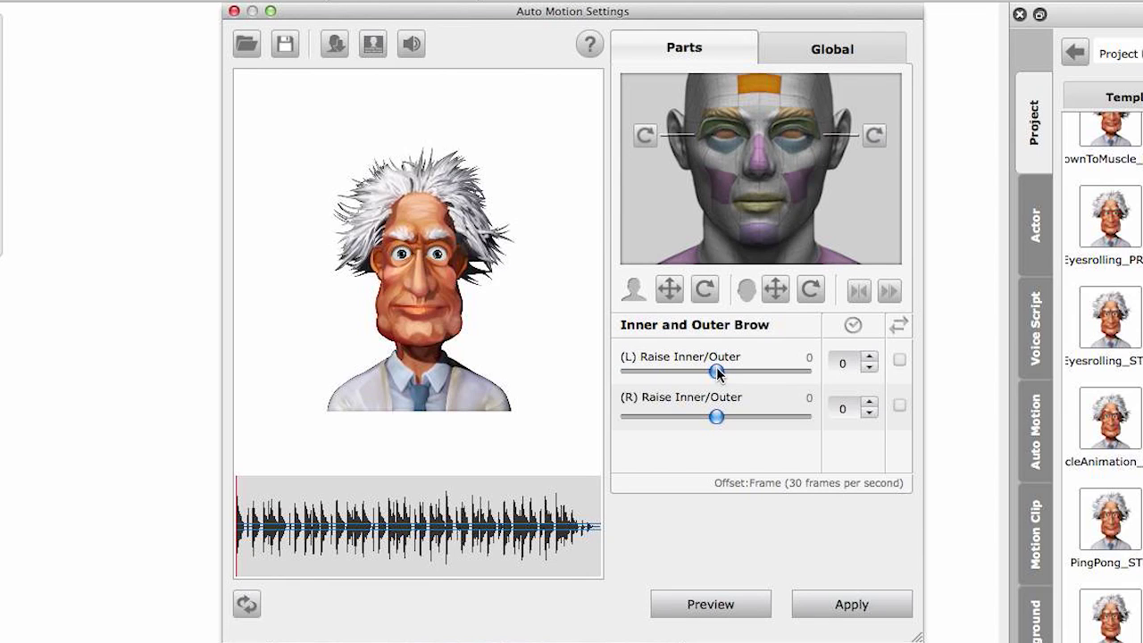
{"action": "left_click_drag", "start_coordinate": [717, 371], "coordinate": [804, 371]}
{"action": "left_click_drag", "start_coordinate": [716, 416], "coordinate": [804, 416]}
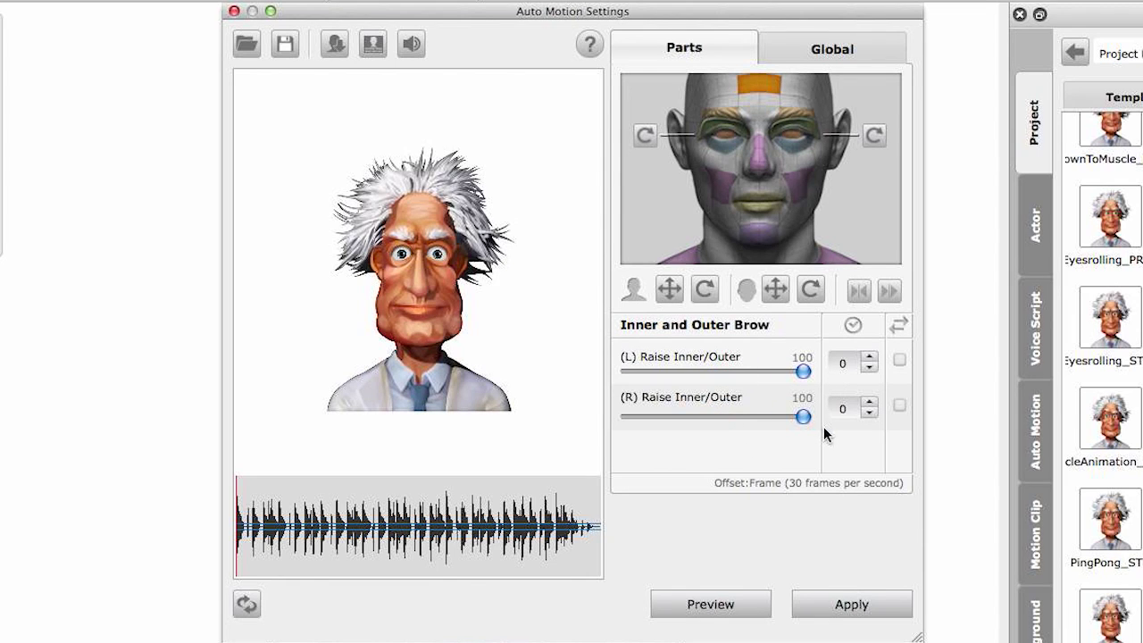
{"action": "left_click", "coordinate": [714, 616]}
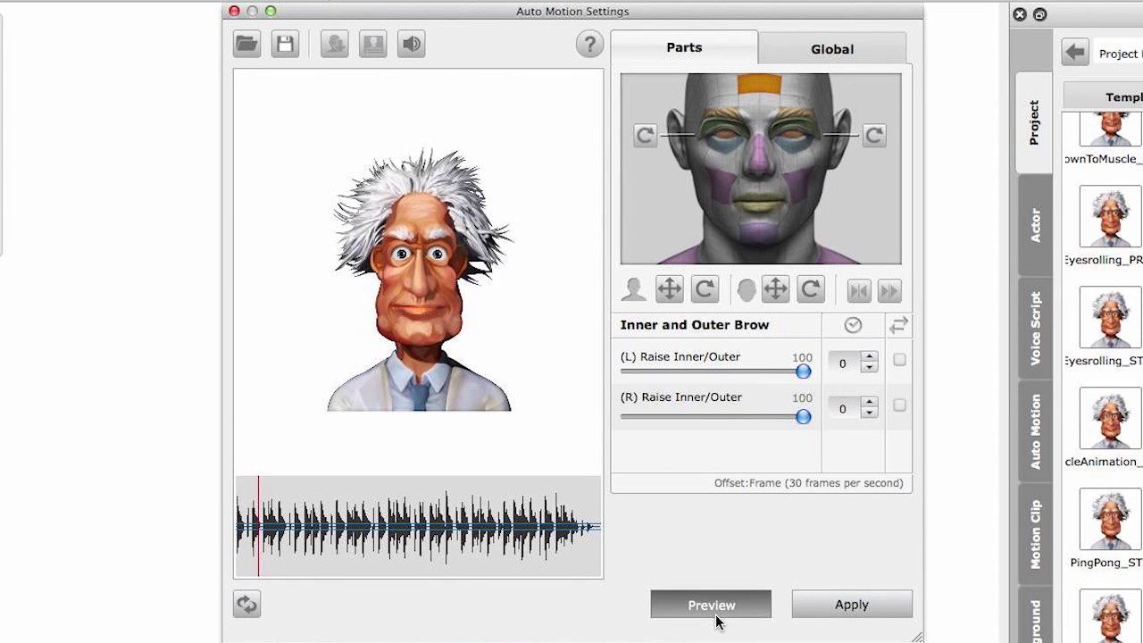
{"action": "left_click", "coordinate": [714, 607]}
Set the Raise Inner/Outer frame offsets to -8 for the left brow and 4 for the right brow, and preview the motion.
{"action": "left_click", "coordinate": [869, 367]}
{"action": "left_click", "coordinate": [870, 367]}
{"action": "left_click", "coordinate": [869, 367]}
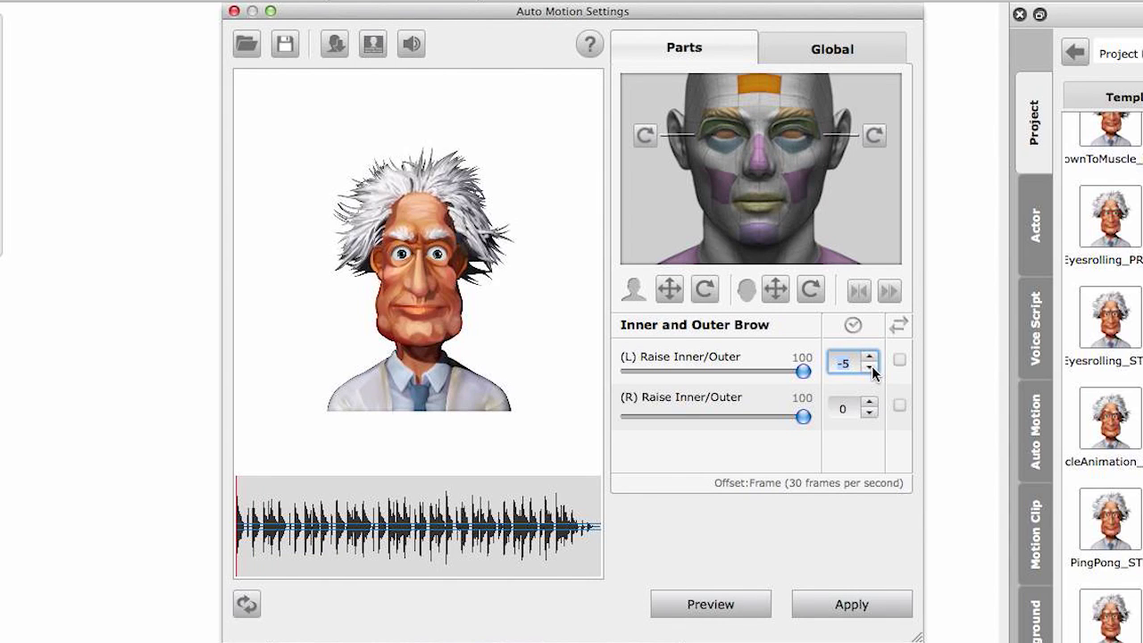
{"action": "left_click", "coordinate": [871, 367]}
{"action": "left_click", "coordinate": [870, 404]}
{"action": "left_click", "coordinate": [870, 404]}
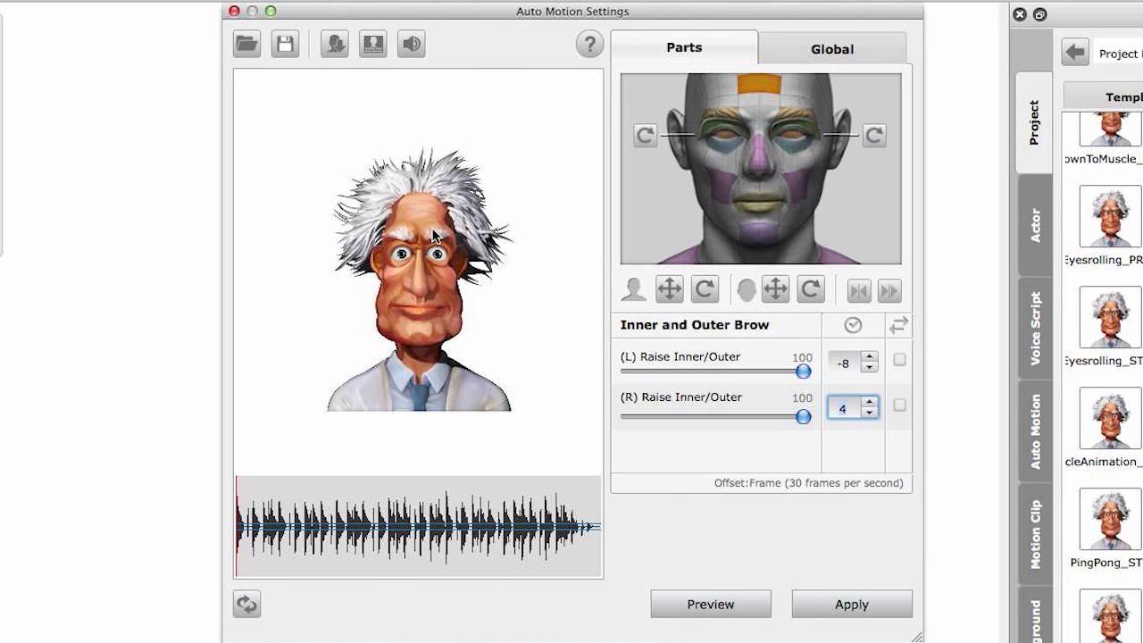
{"action": "left_click", "coordinate": [706, 604]}
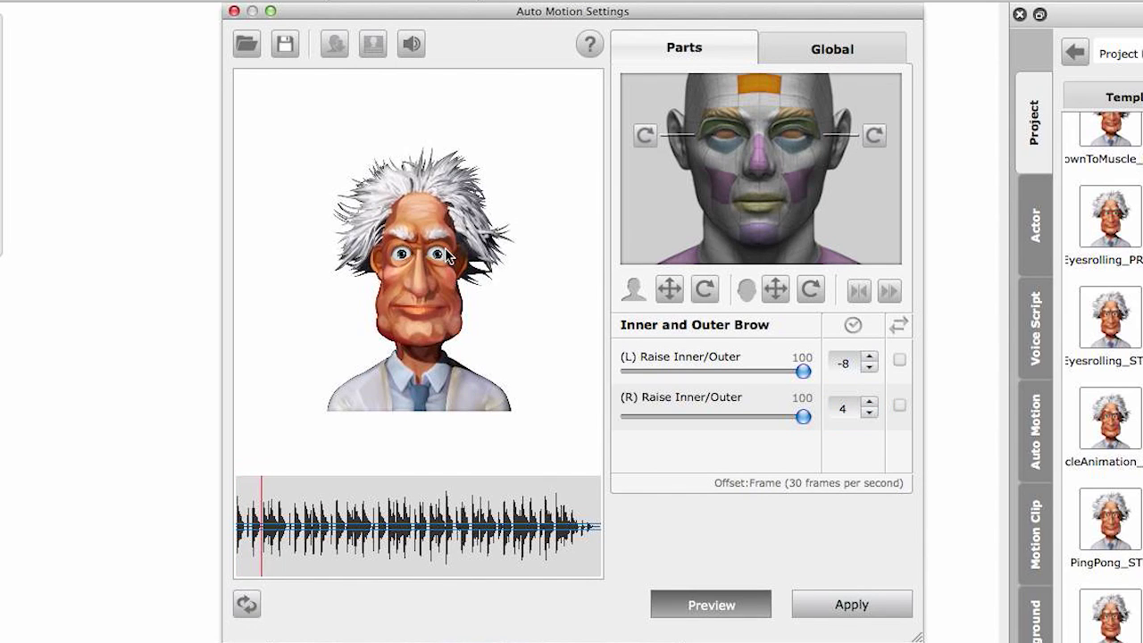
{"action": "left_click", "coordinate": [713, 606]}
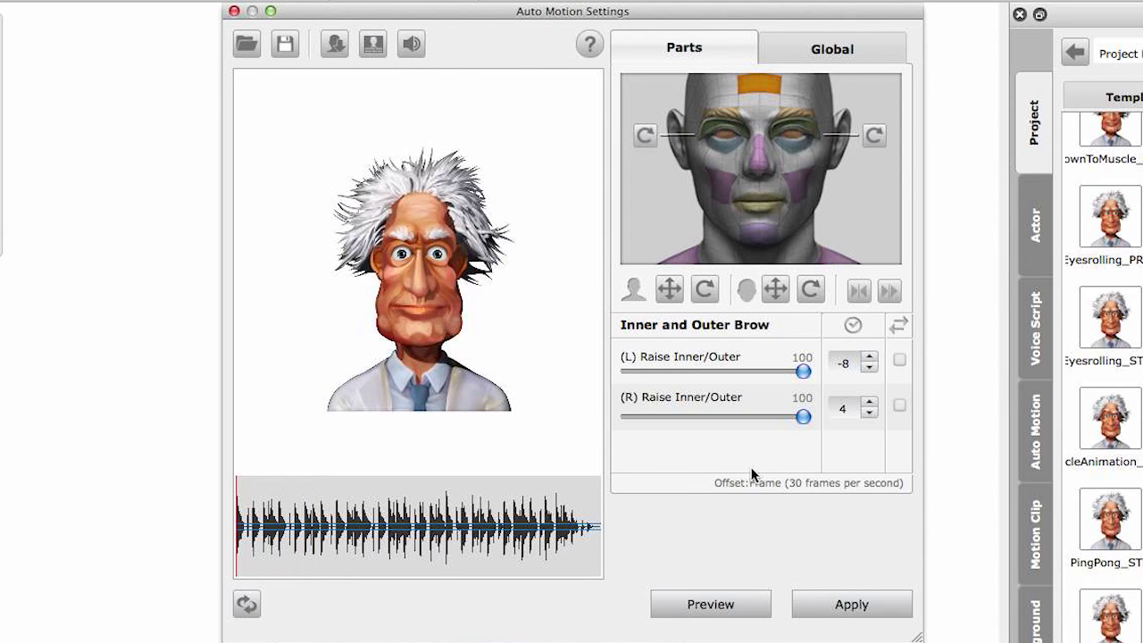
Set both the left and right Lower/Raise Brow strength of the Eyebrows to 70.
{"action": "left_click", "coordinate": [794, 113]}
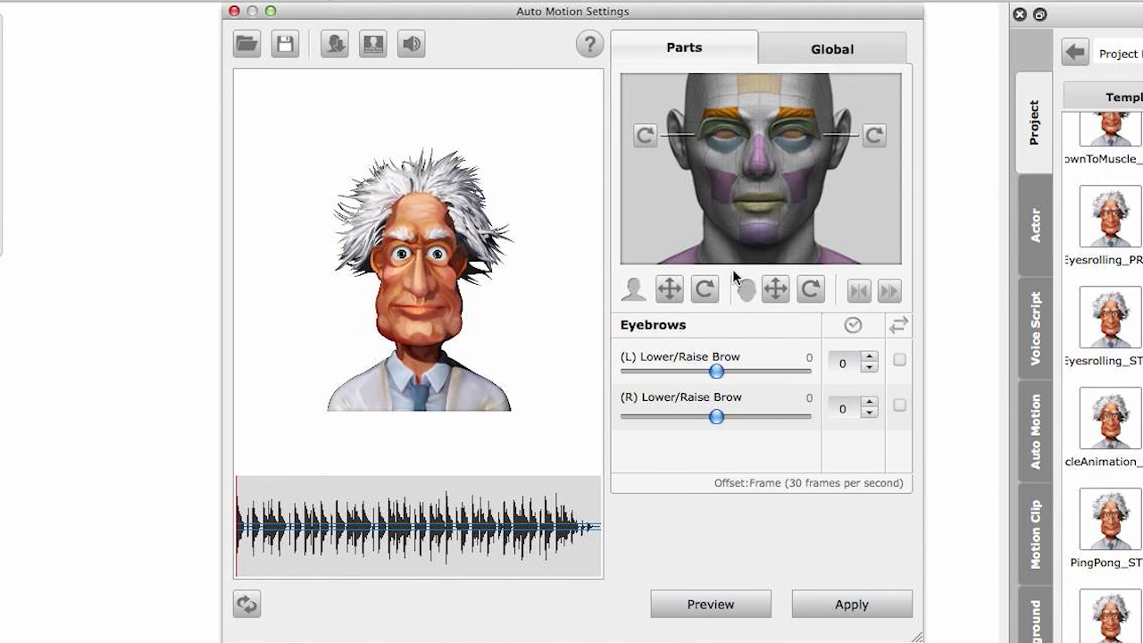
{"action": "left_click_drag", "start_coordinate": [717, 373], "coordinate": [776, 377]}
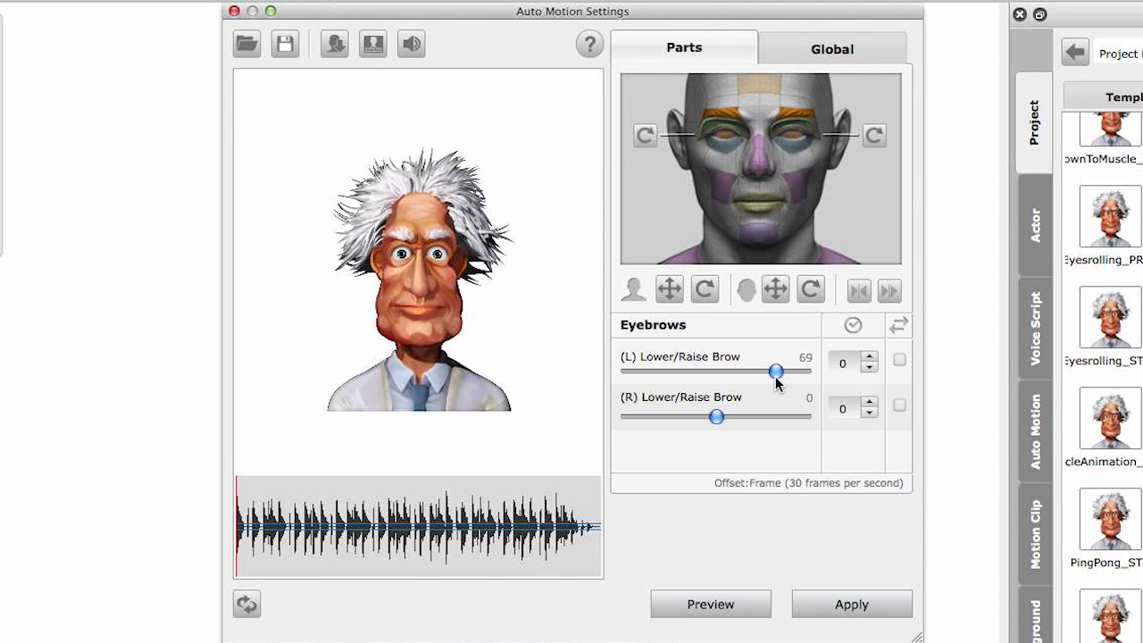
{"action": "left_click", "coordinate": [791, 366]}
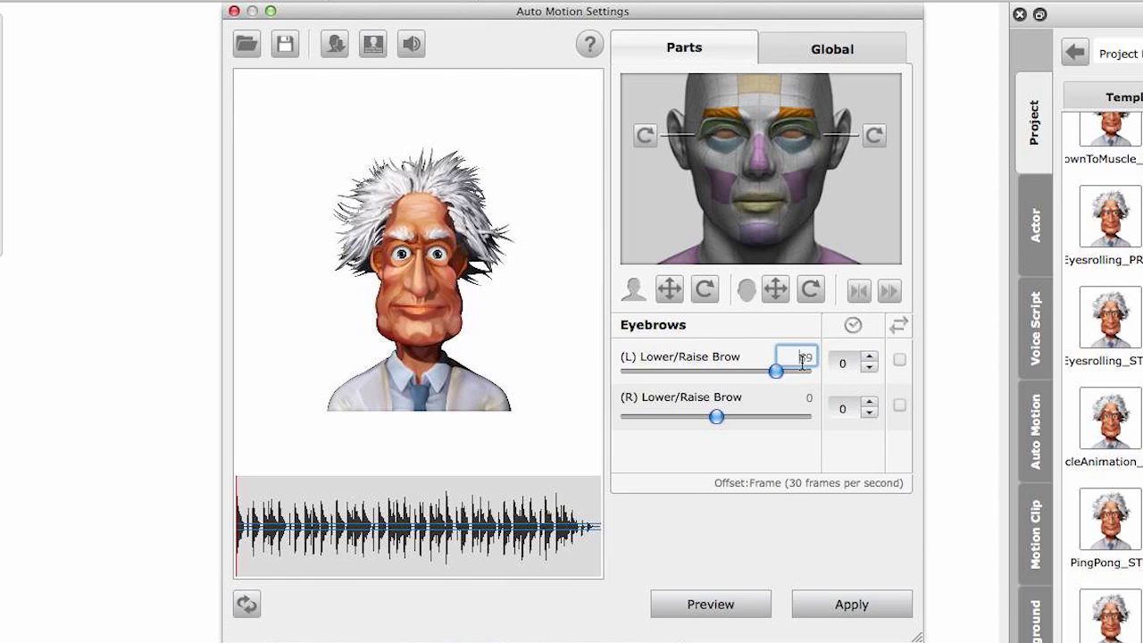
{"action": "key", "text": "BackSpace"}
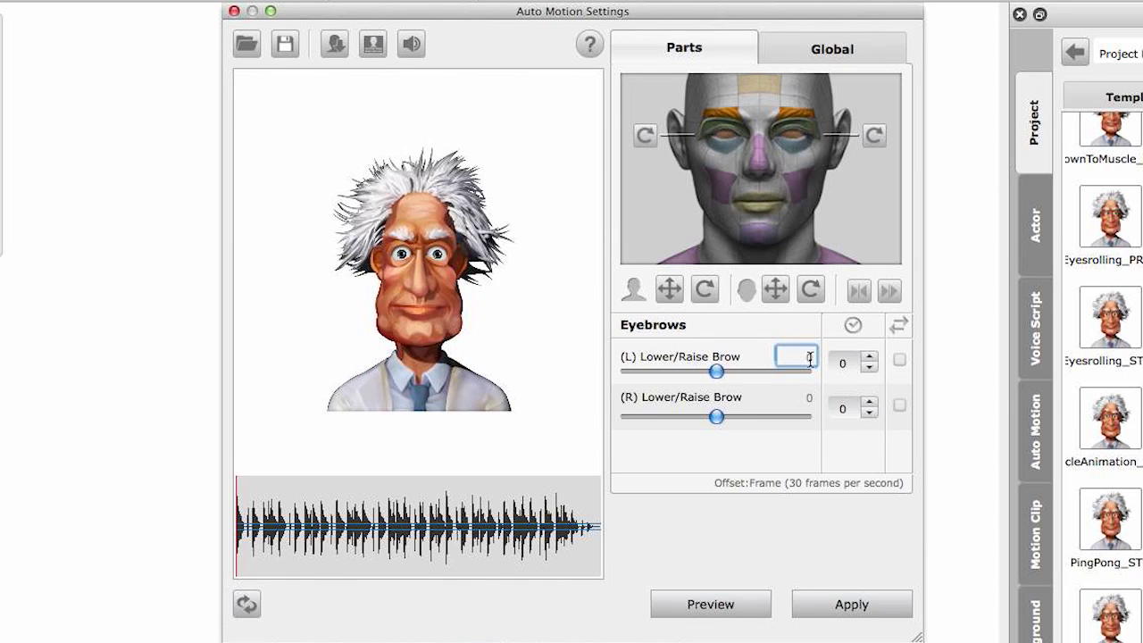
{"action": "type", "text": "70"}
{"action": "left_click", "coordinate": [808, 399]}
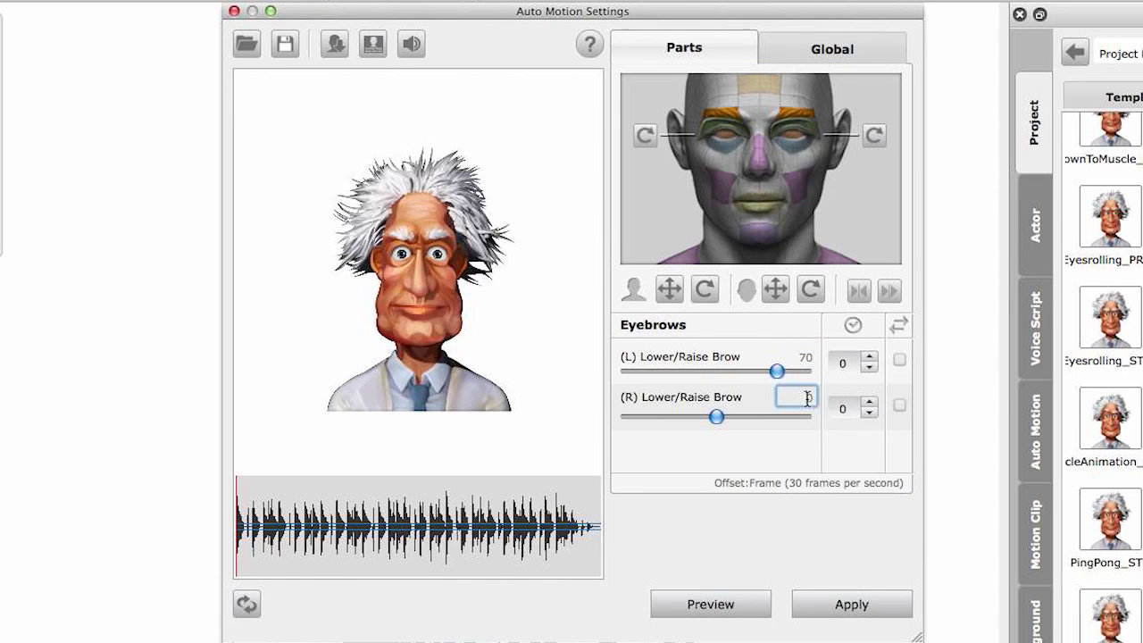
{"action": "type", "text": "70"}
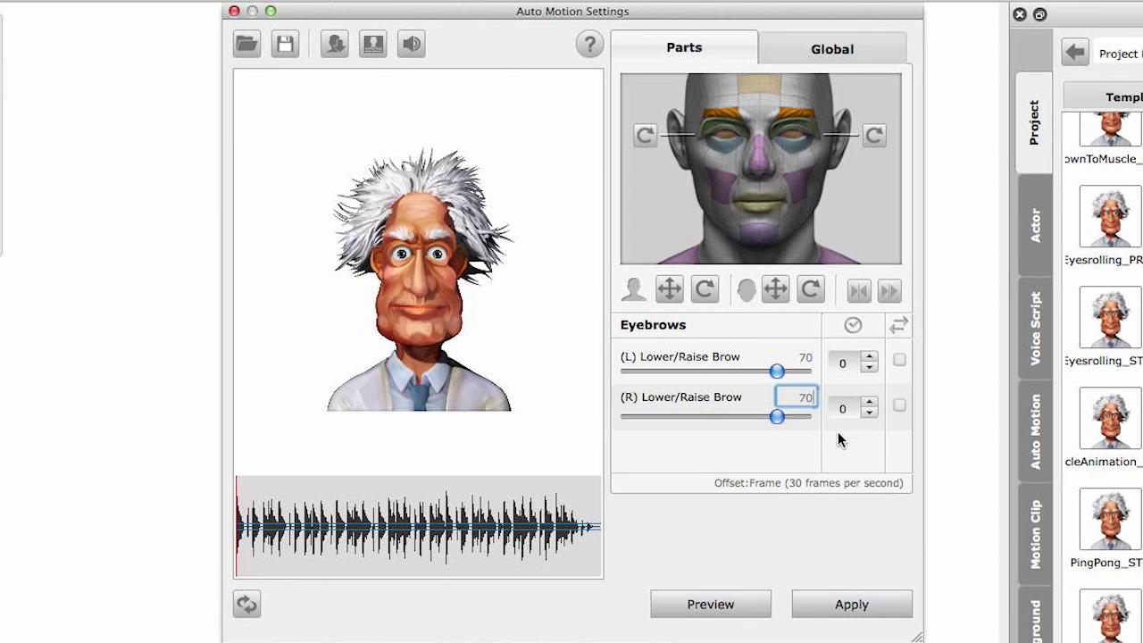
Check the Inner and Outer Brow offsets, set the left Eyebrows' Lower/Raise Brow frame offset to -4, and preview the motion.
{"action": "left_click", "coordinate": [772, 84]}
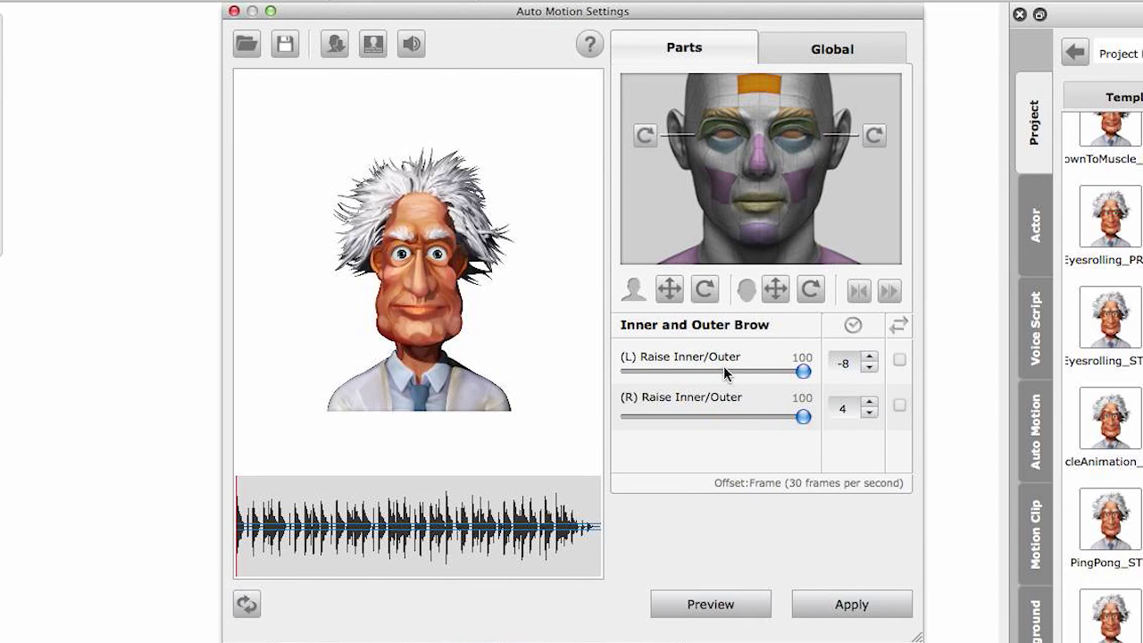
{"action": "left_click", "coordinate": [738, 118]}
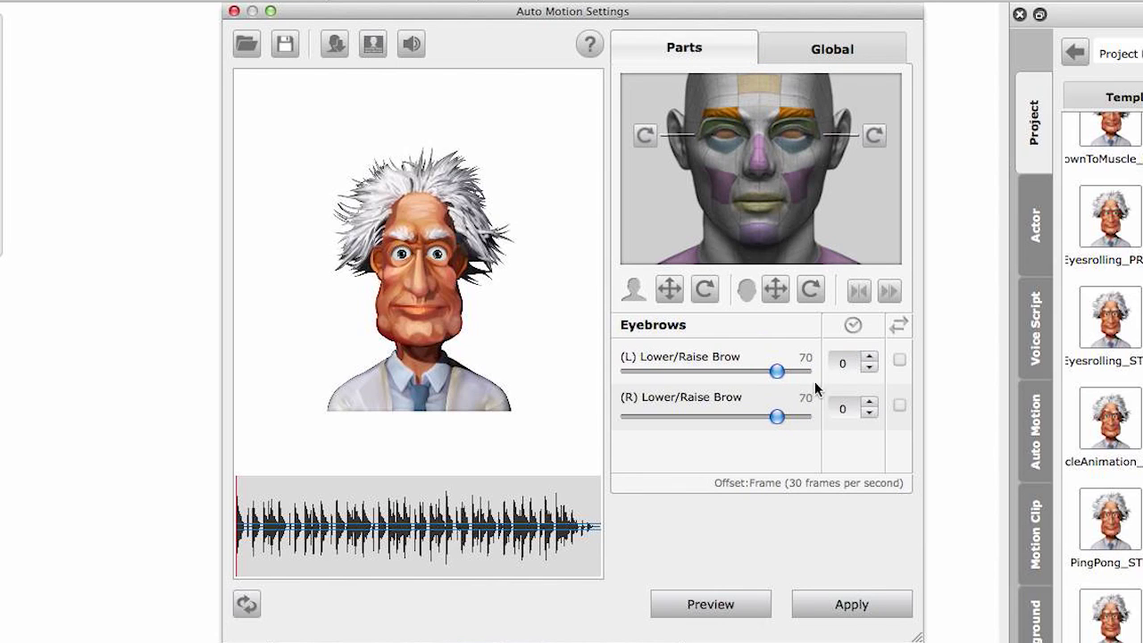
{"action": "left_click", "coordinate": [868, 368]}
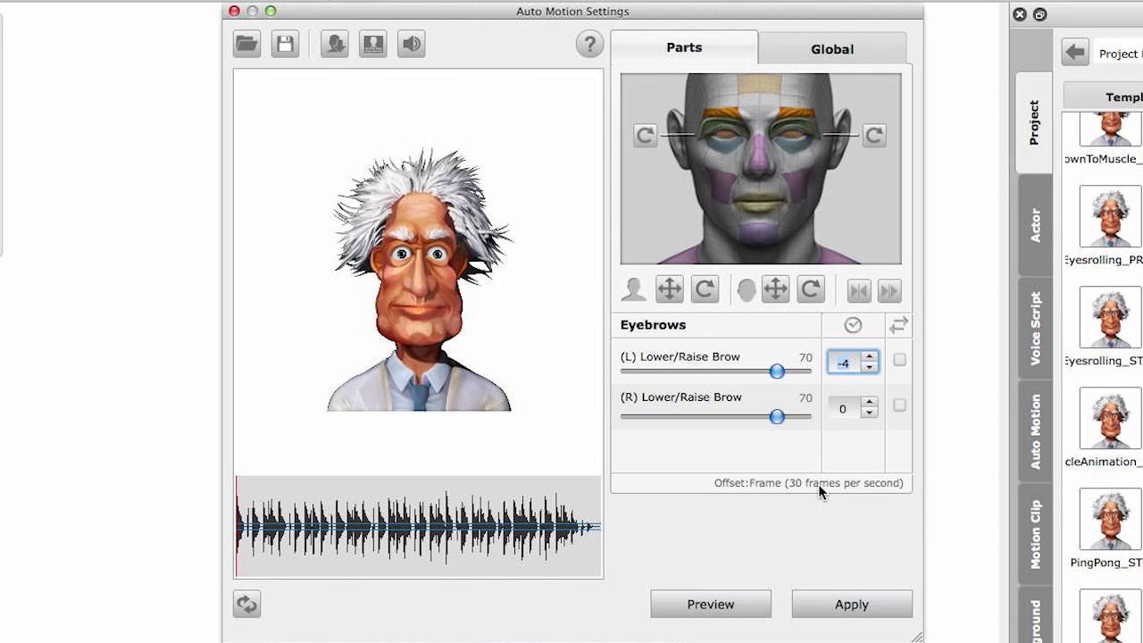
{"action": "left_click", "coordinate": [723, 605]}
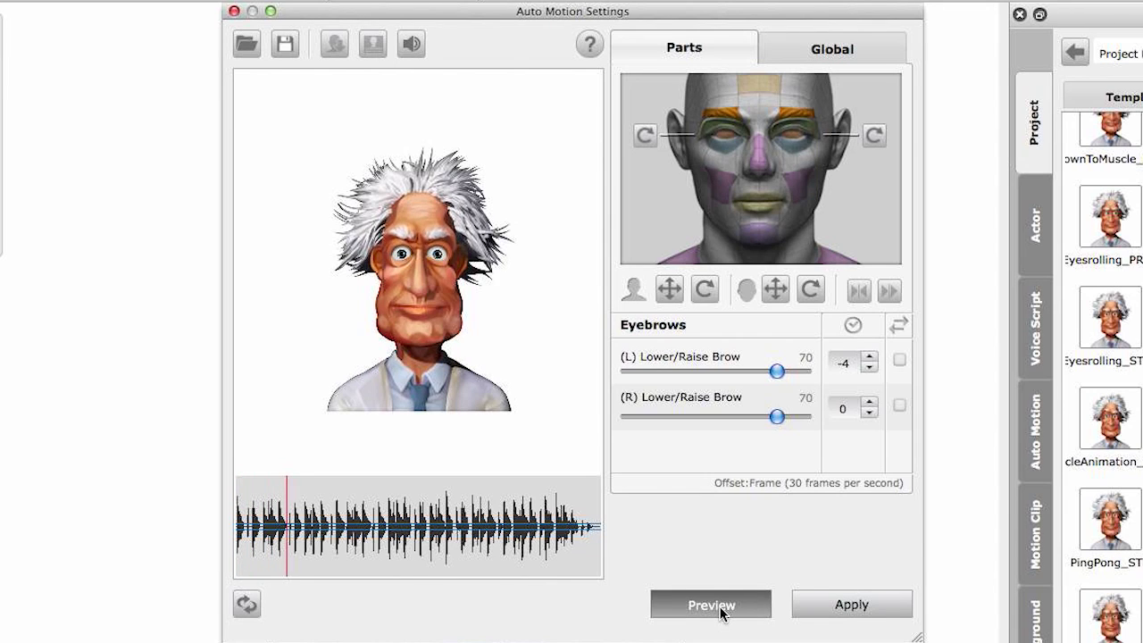
{"action": "left_click", "coordinate": [722, 607]}
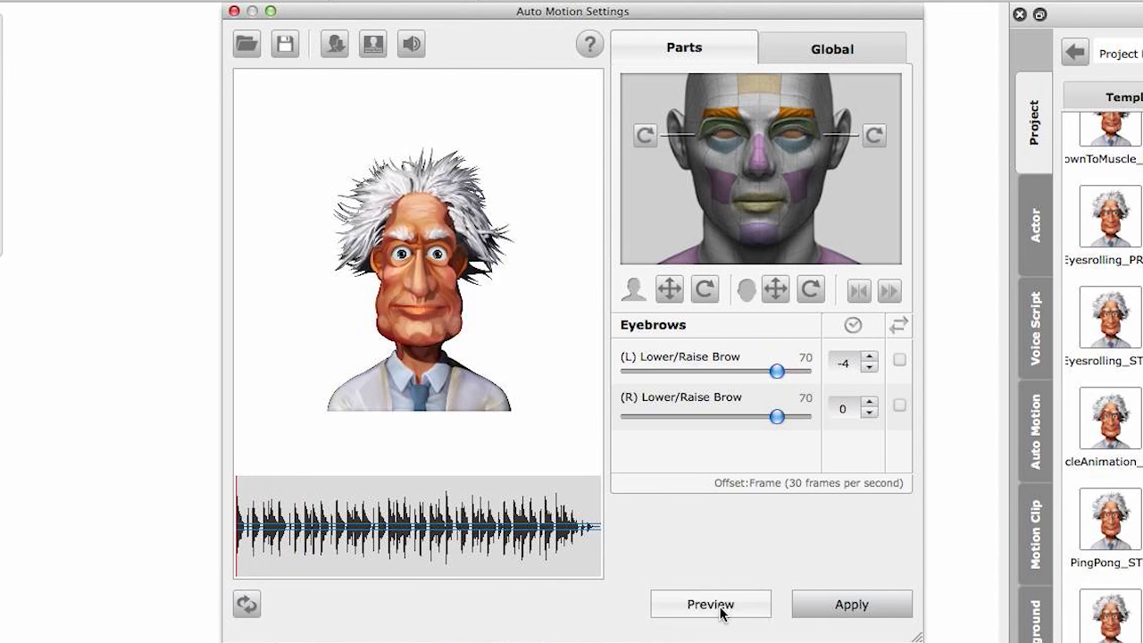
Set the Left Eyeball's Down/Up strength to 50 with a frame offset of -2, and preview the motion.
{"action": "left_click", "coordinate": [721, 141]}
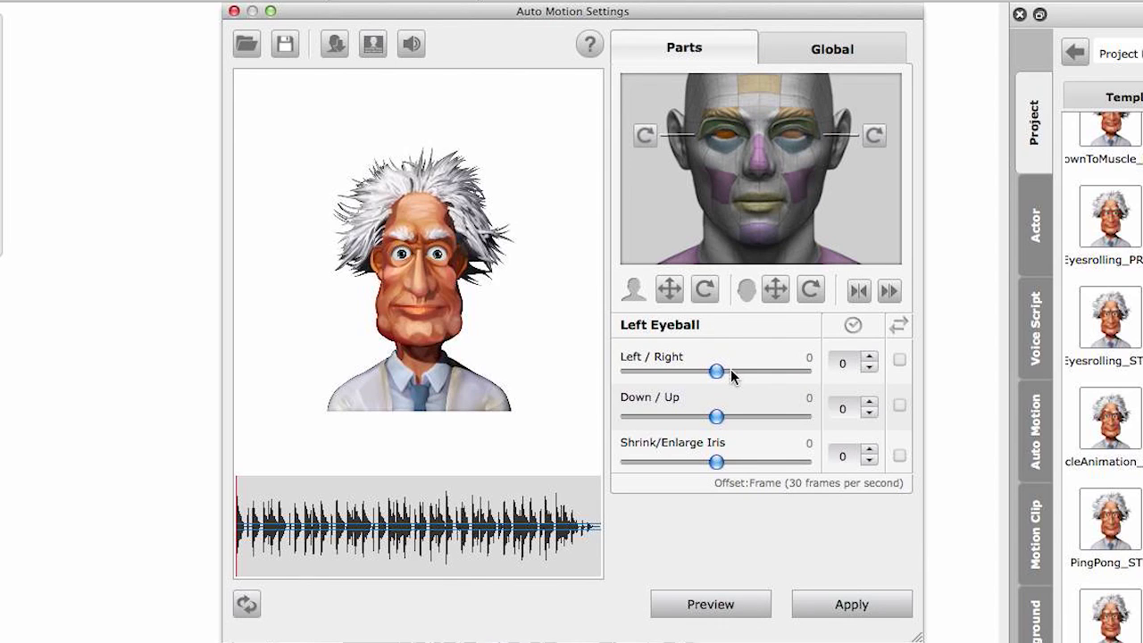
{"action": "left_click", "coordinate": [808, 395]}
{"action": "type", "text": "50"}
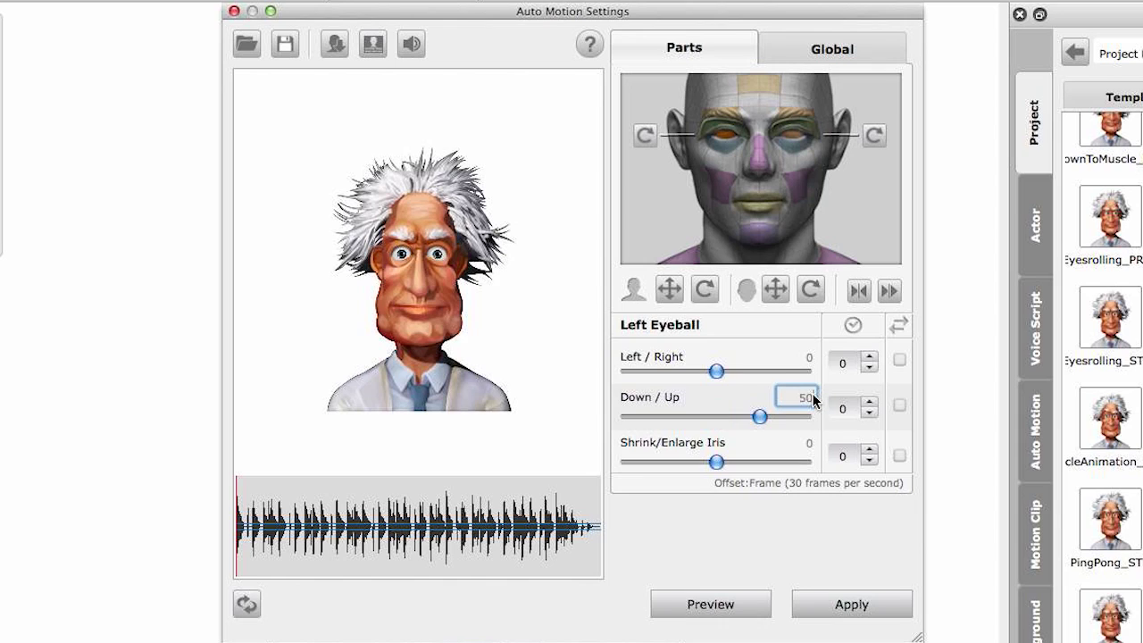
{"action": "double_click", "coordinate": [870, 413]}
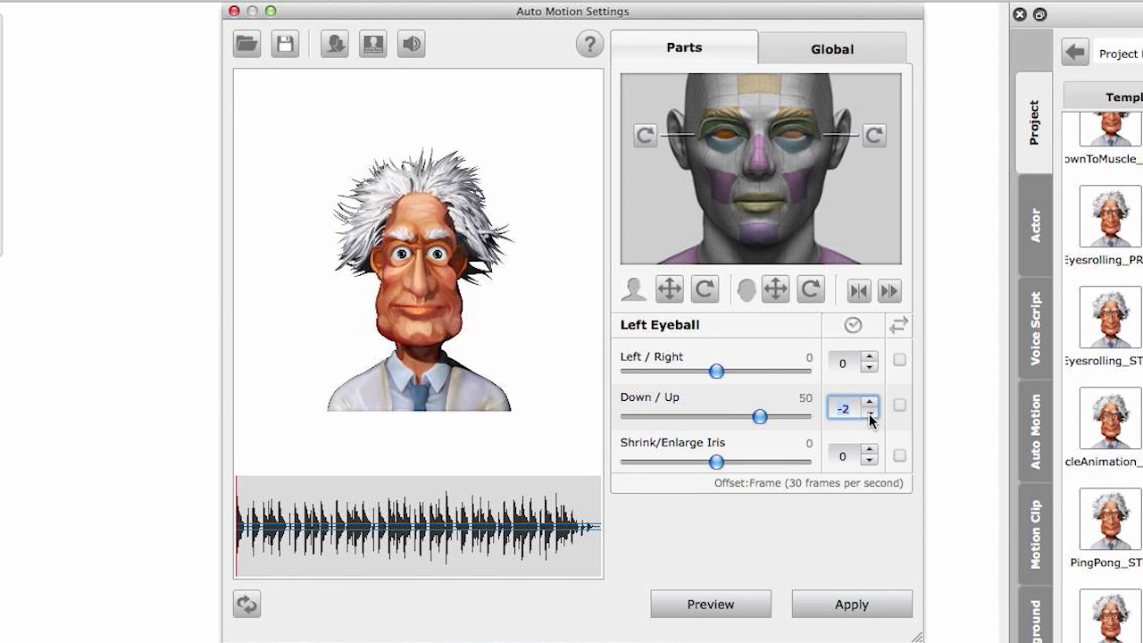
{"action": "left_click", "coordinate": [738, 606]}
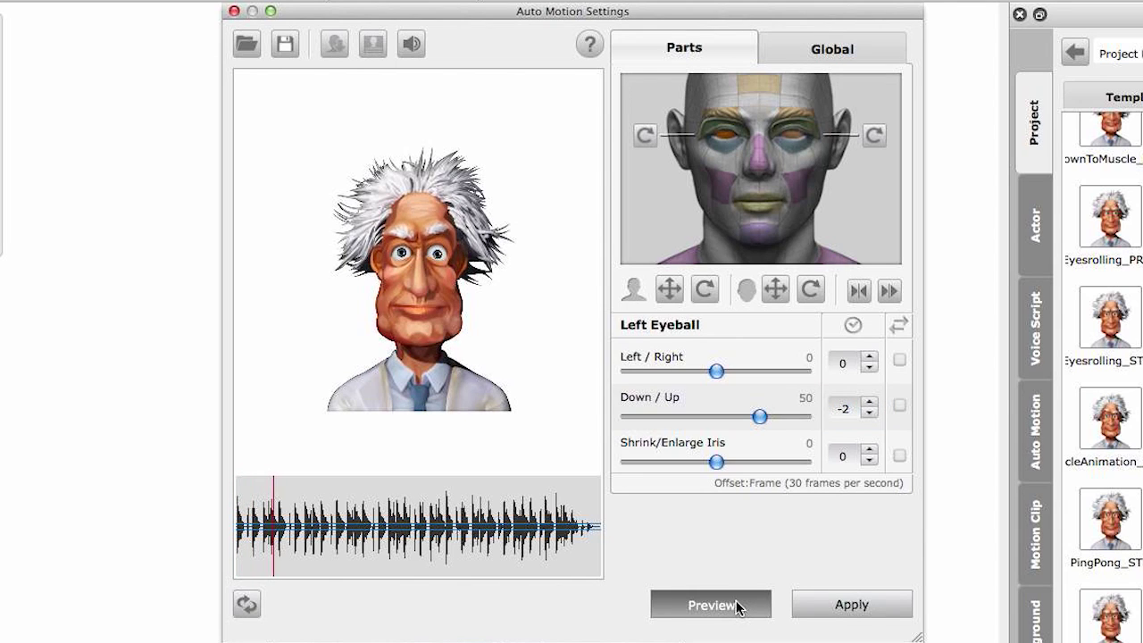
{"action": "left_click", "coordinate": [738, 606]}
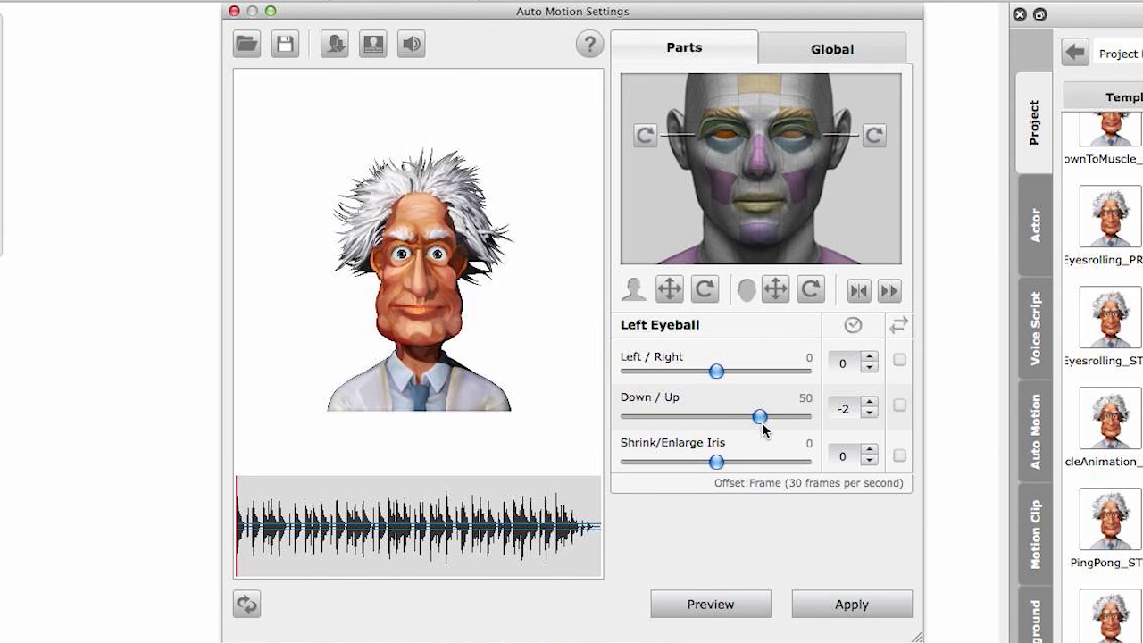
Copy the left eyeball settings to the right eyeball and set the Right Eyeball's Down/Up frame offset to 2.
{"action": "left_click", "coordinate": [888, 291]}
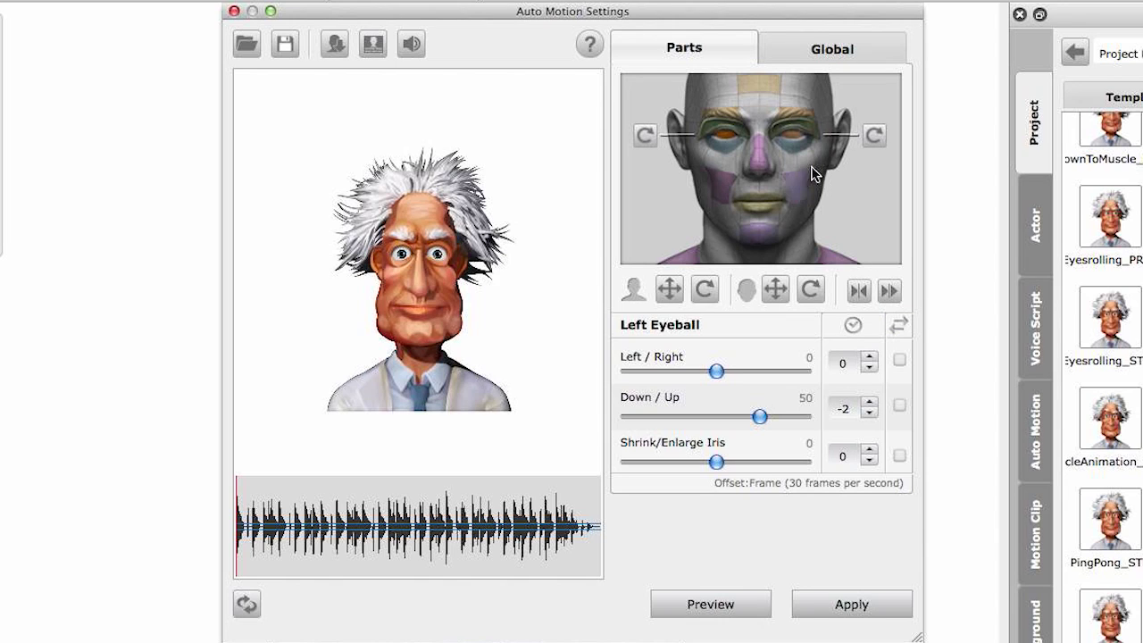
{"action": "left_click", "coordinate": [788, 133]}
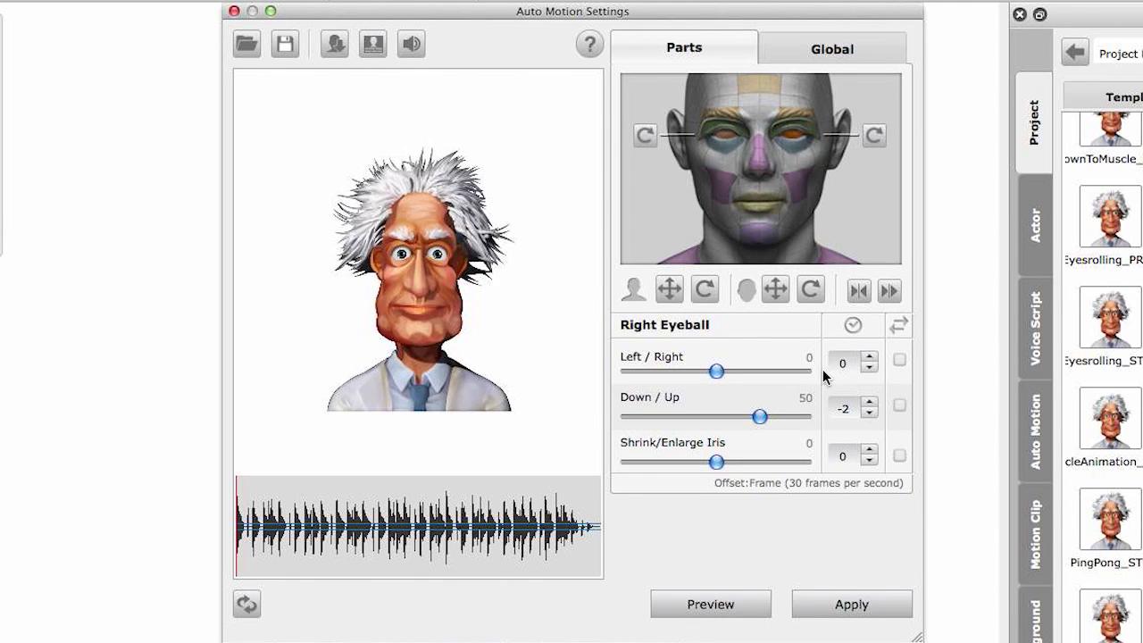
{"action": "left_click", "coordinate": [870, 403]}
{"action": "left_click", "coordinate": [870, 403]}
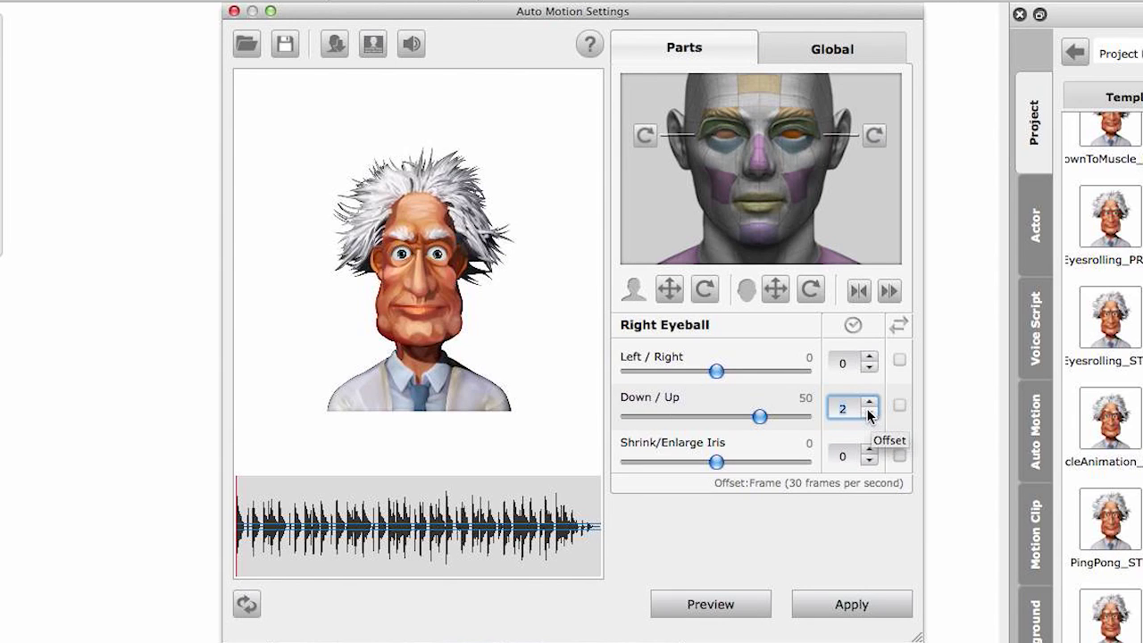
Set both the left and right Raise Lid strength of the Lower Eyelids to 100.
{"action": "left_click", "coordinate": [728, 143]}
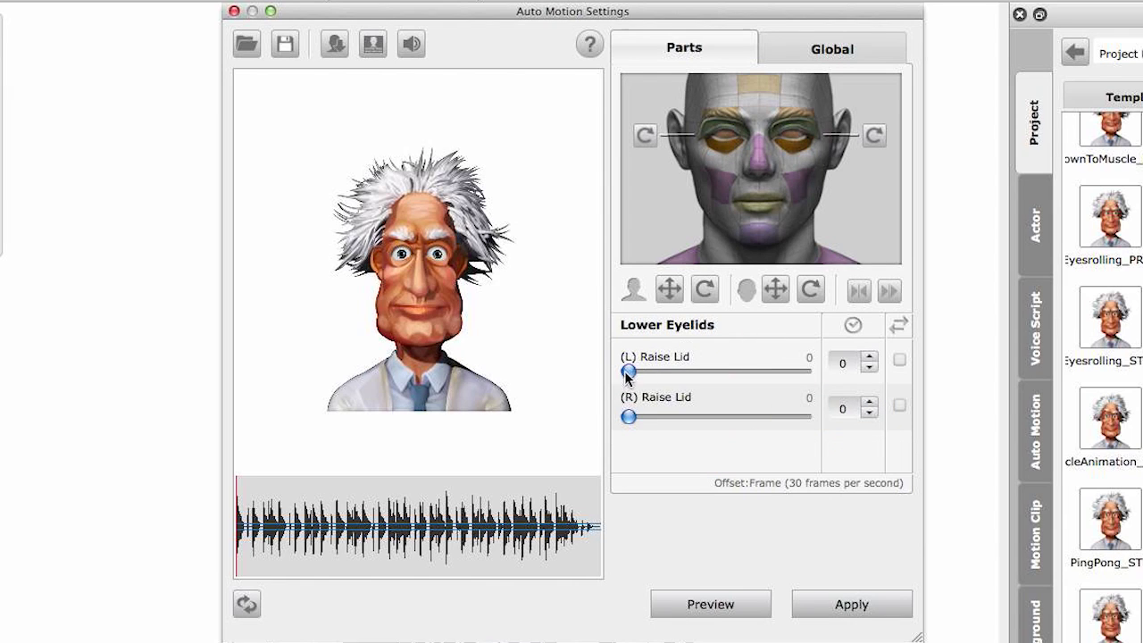
{"action": "left_click_drag", "start_coordinate": [629, 372], "coordinate": [806, 373]}
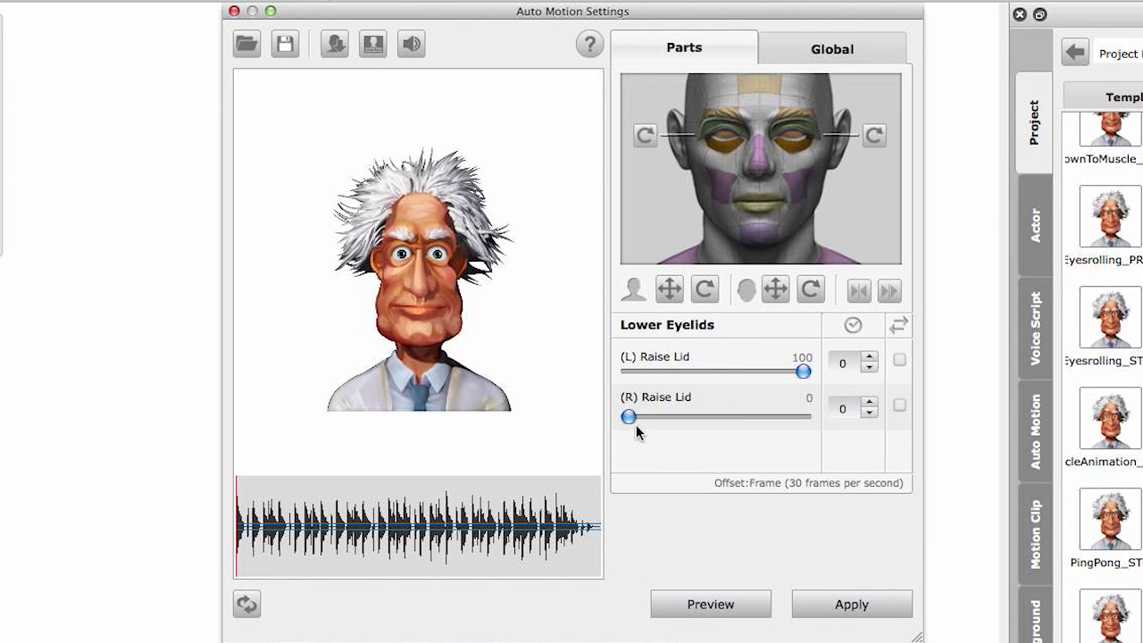
{"action": "left_click_drag", "start_coordinate": [629, 417], "coordinate": [804, 416]}
Set the Raise Lid frame offsets to -4 for the left lower eyelid and 4 for the right, and preview the motion.
{"action": "left_click", "coordinate": [871, 367]}
{"action": "left_click", "coordinate": [871, 367]}
{"action": "left_click", "coordinate": [871, 367]}
{"action": "left_click", "coordinate": [870, 367]}
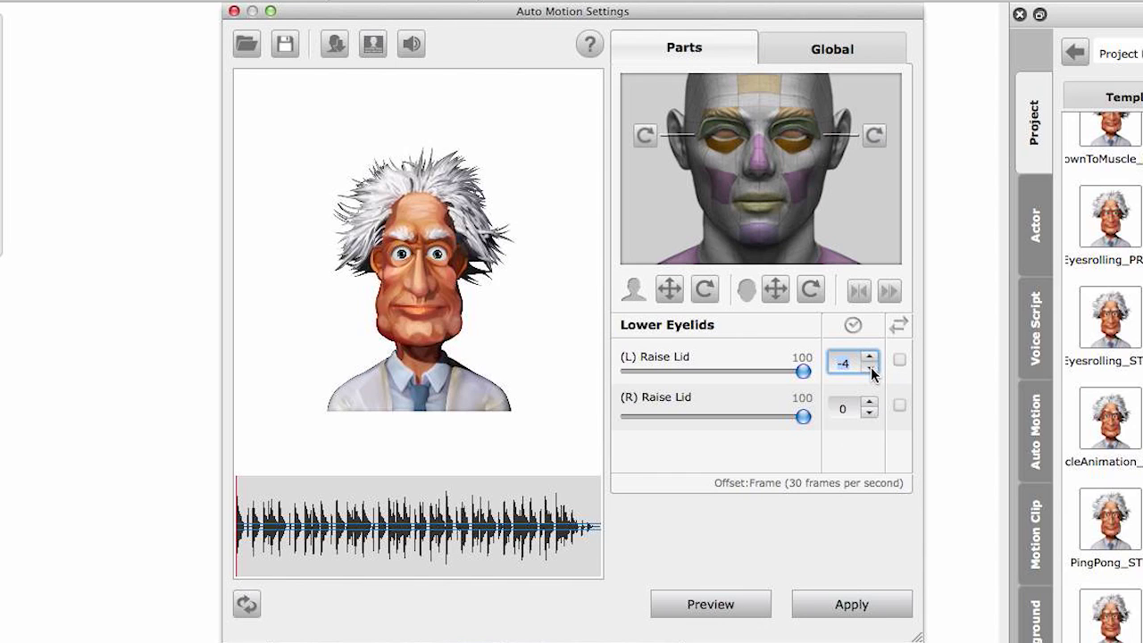
{"action": "left_click", "coordinate": [868, 402]}
{"action": "left_click", "coordinate": [867, 402]}
{"action": "left_click", "coordinate": [867, 402]}
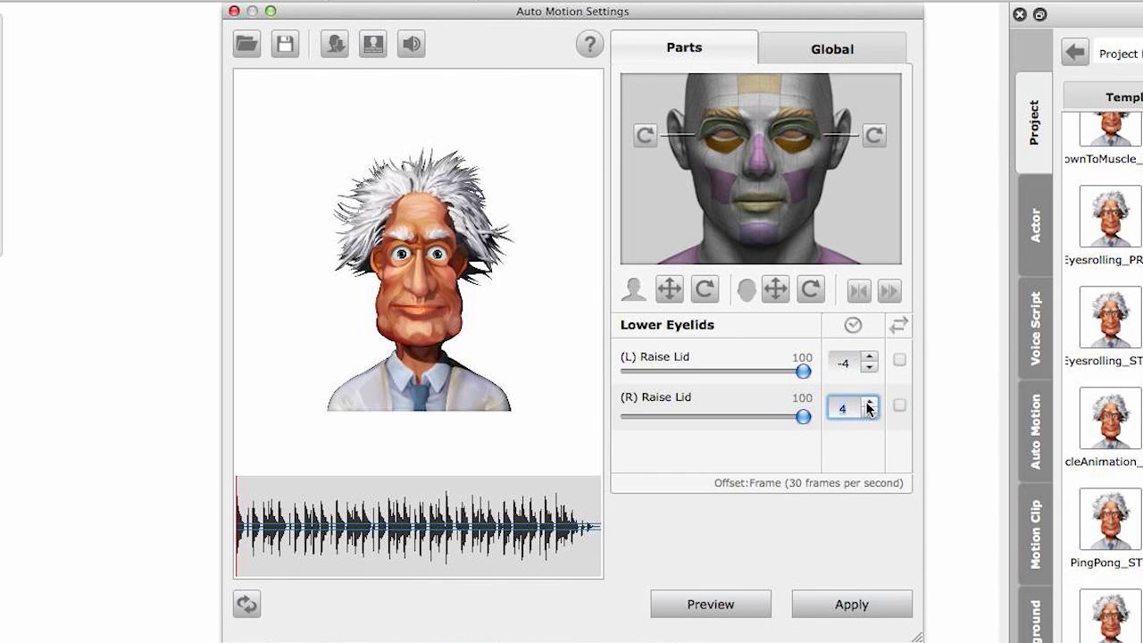
{"action": "left_click", "coordinate": [732, 606]}
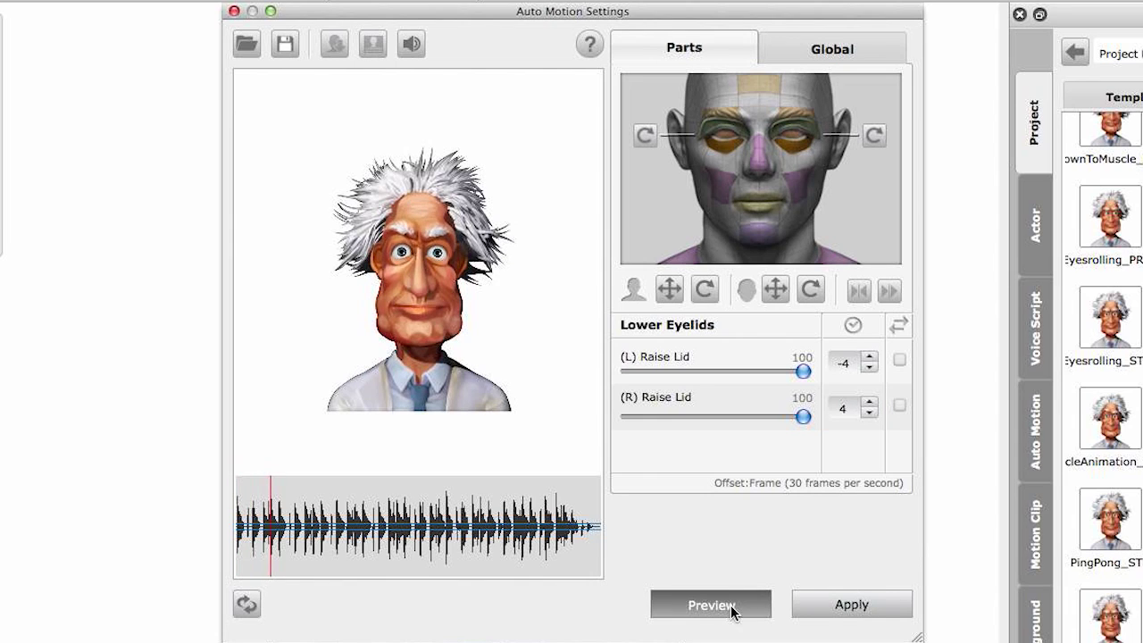
{"action": "left_click", "coordinate": [731, 608]}
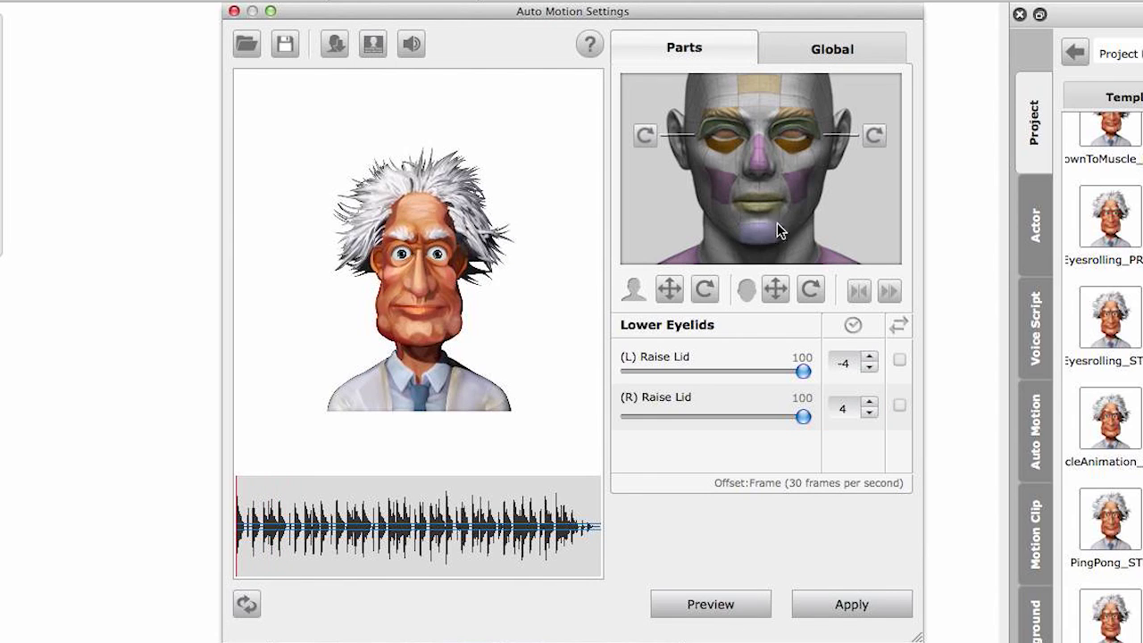
Set the Nose's Wrinkle Nose and both left and right Raise Nose Wing strengths to 100.
{"action": "left_click", "coordinate": [761, 177]}
{"action": "left_click_drag", "start_coordinate": [637, 379], "coordinate": [812, 387]}
{"action": "left_click_drag", "start_coordinate": [637, 418], "coordinate": [807, 417]}
{"action": "left_click_drag", "start_coordinate": [630, 464], "coordinate": [807, 464]}
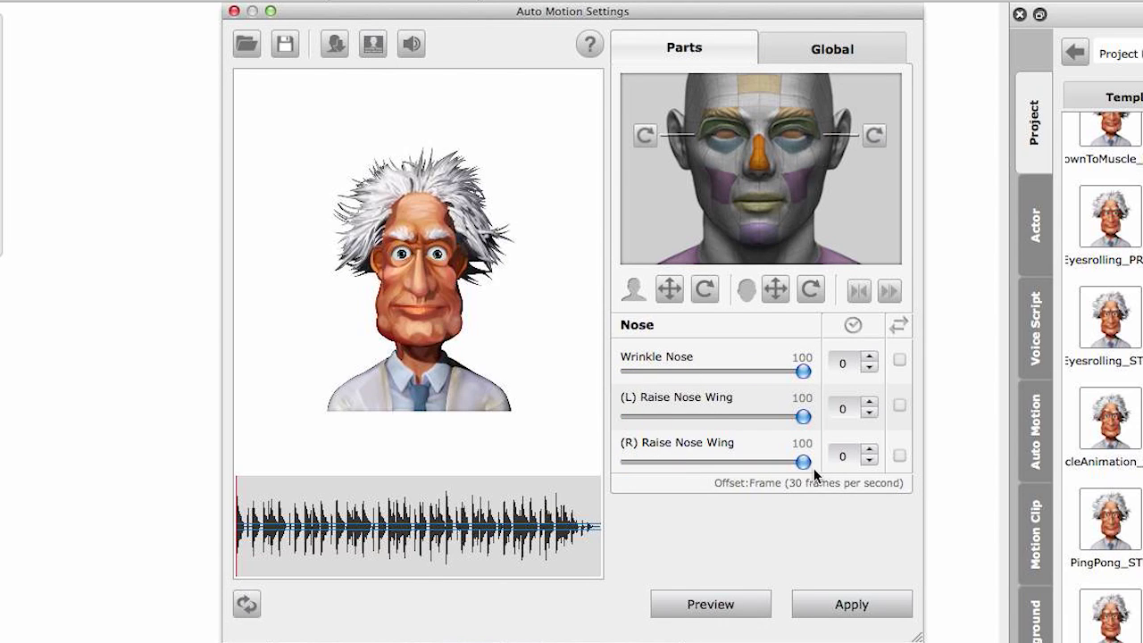
Set the Raise Nose Wing frame offsets to -4 for the left and 4 for the right, and preview the motion.
{"action": "left_click", "coordinate": [869, 413]}
{"action": "left_click", "coordinate": [869, 413]}
{"action": "left_click", "coordinate": [869, 412]}
{"action": "left_click", "coordinate": [869, 413]}
{"action": "left_click", "coordinate": [870, 451]}
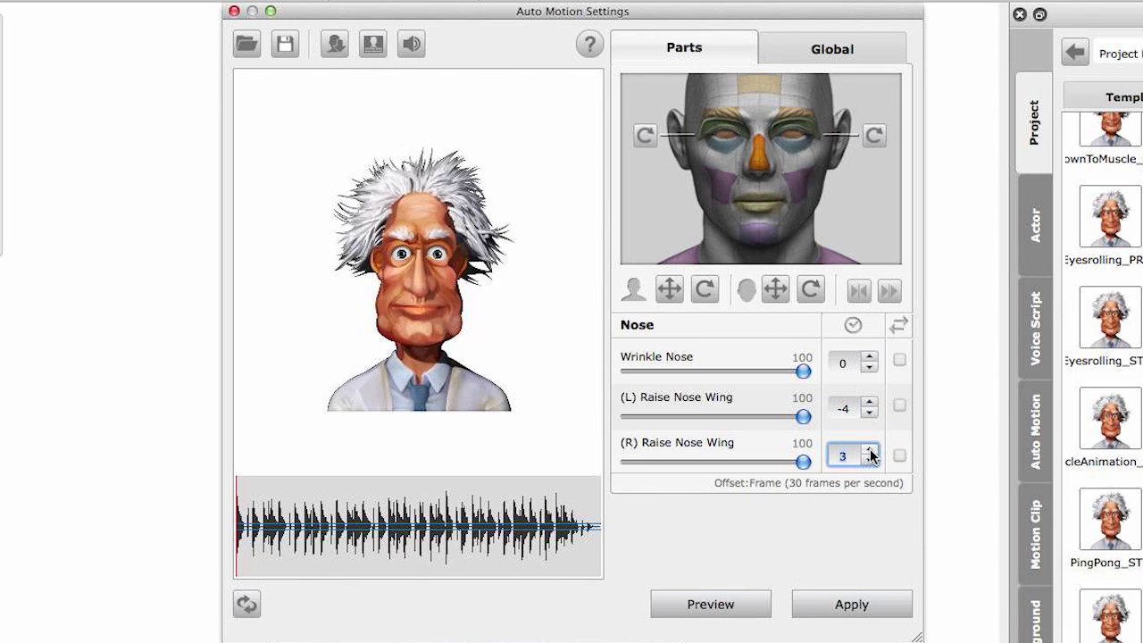
{"action": "left_click", "coordinate": [742, 606]}
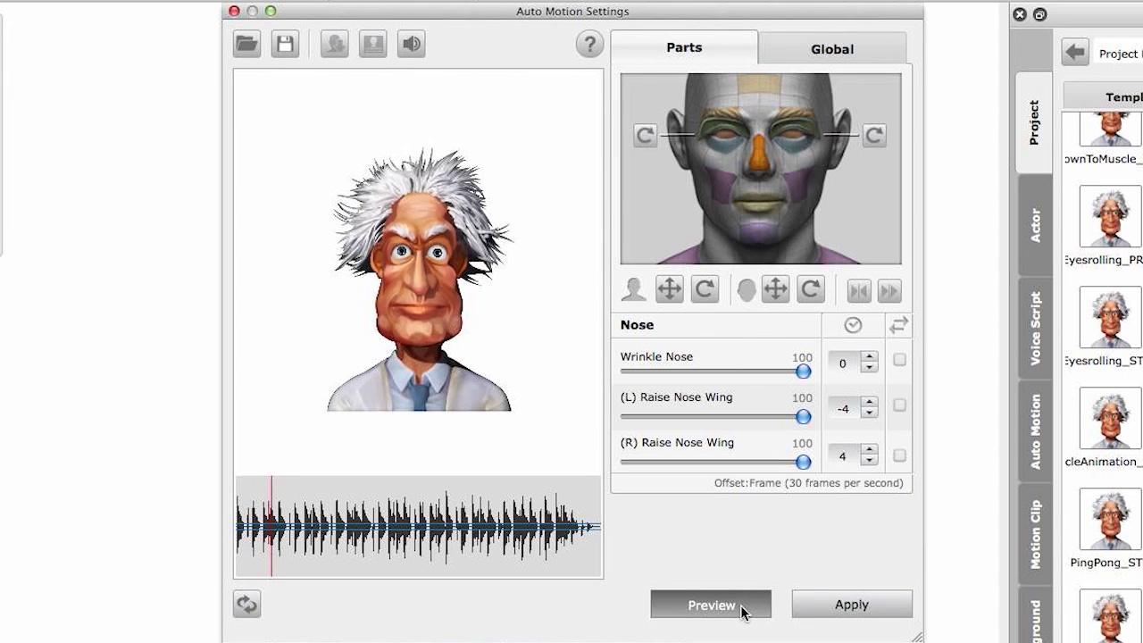
{"action": "left_click", "coordinate": [742, 606]}
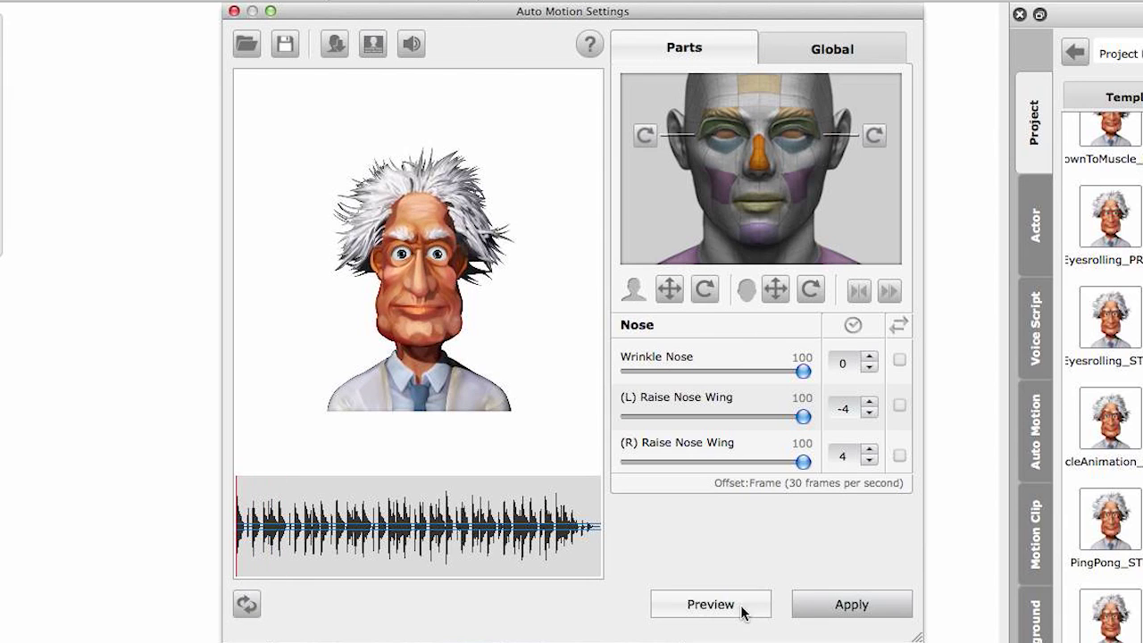
Set both the left and right Droop/Raise Edge strength of the Cheeks to 100 and preview the motion.
{"action": "left_click", "coordinate": [801, 188]}
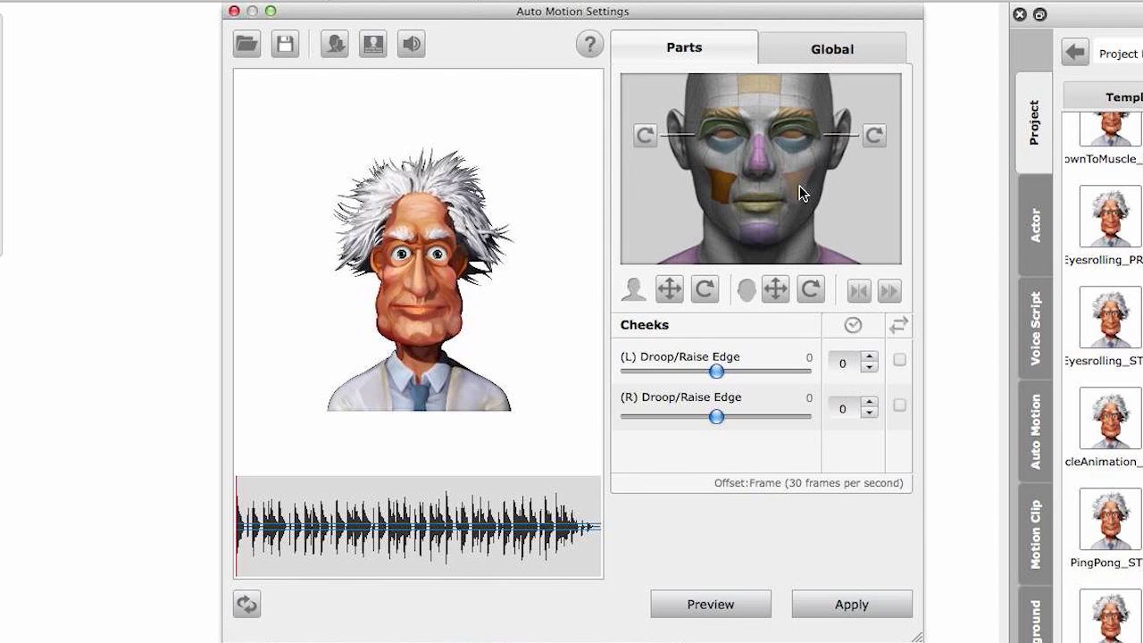
{"action": "left_click_drag", "start_coordinate": [717, 372], "coordinate": [804, 372]}
{"action": "left_click_drag", "start_coordinate": [718, 416], "coordinate": [804, 416]}
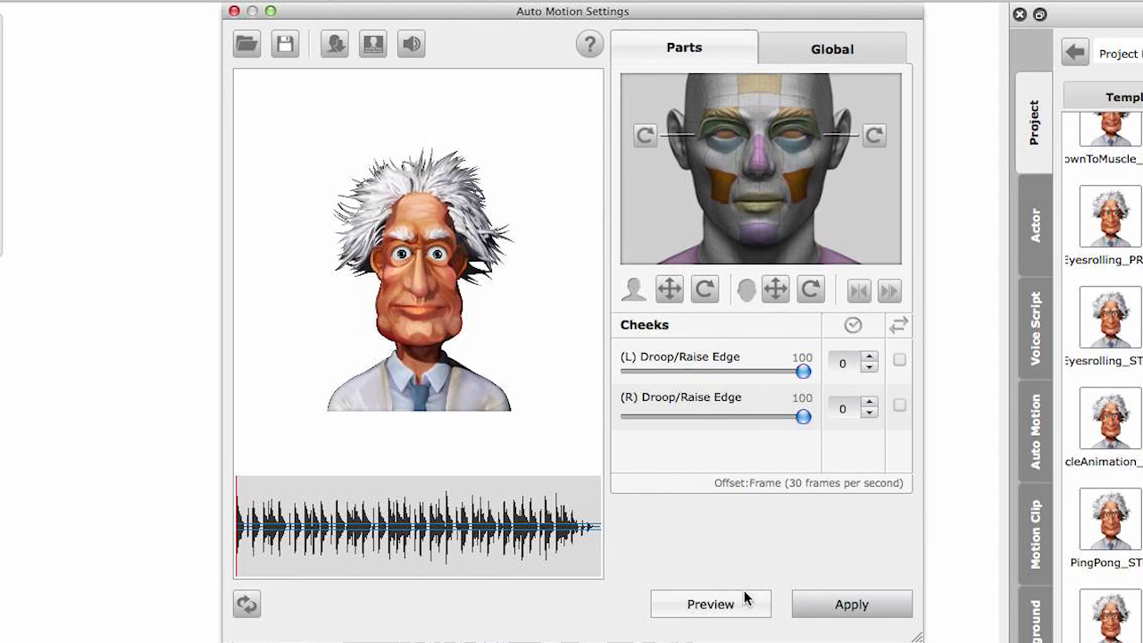
{"action": "left_click", "coordinate": [747, 606]}
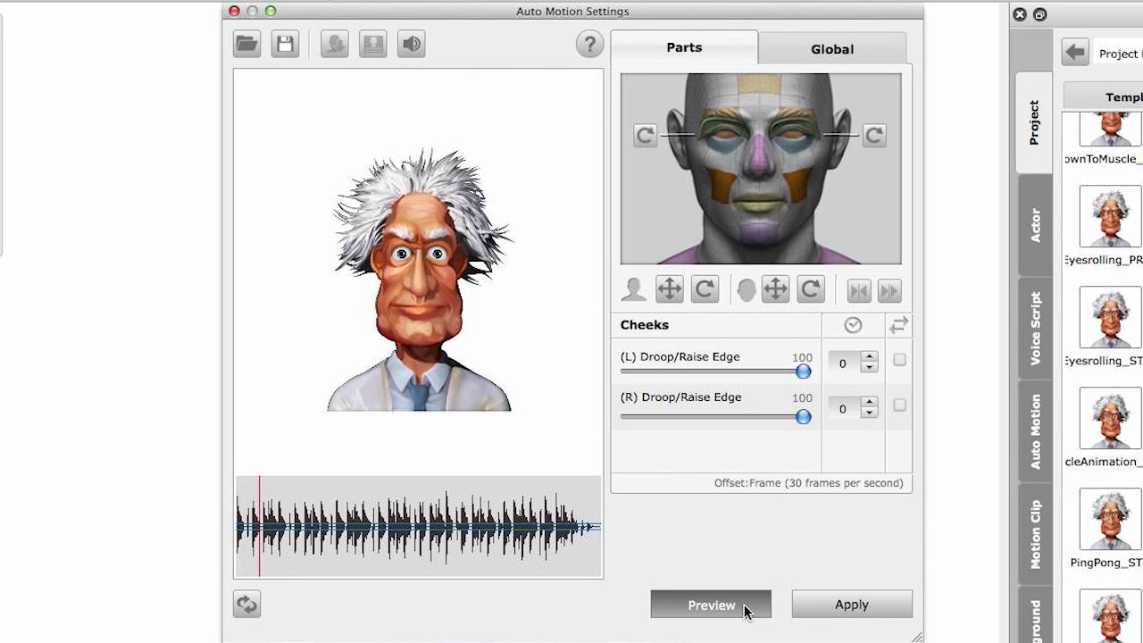
{"action": "left_click", "coordinate": [745, 606]}
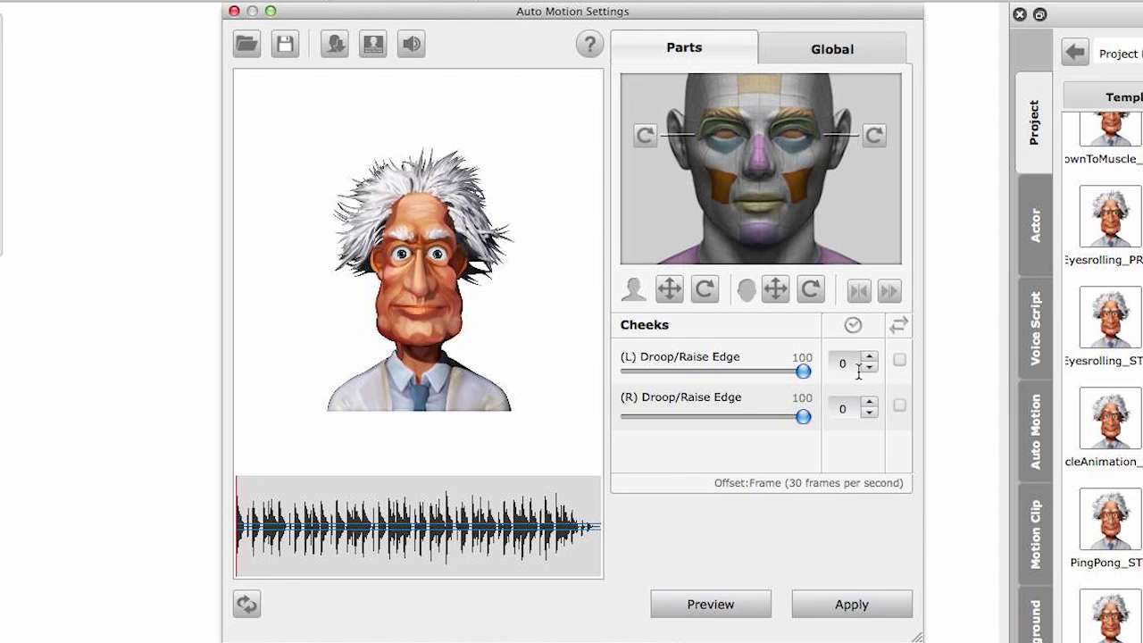
Set the Cheeks' Droop/Raise Edge frame offsets to -6 for the left and 6 for the right, and preview the motion.
{"action": "left_click", "coordinate": [868, 368]}
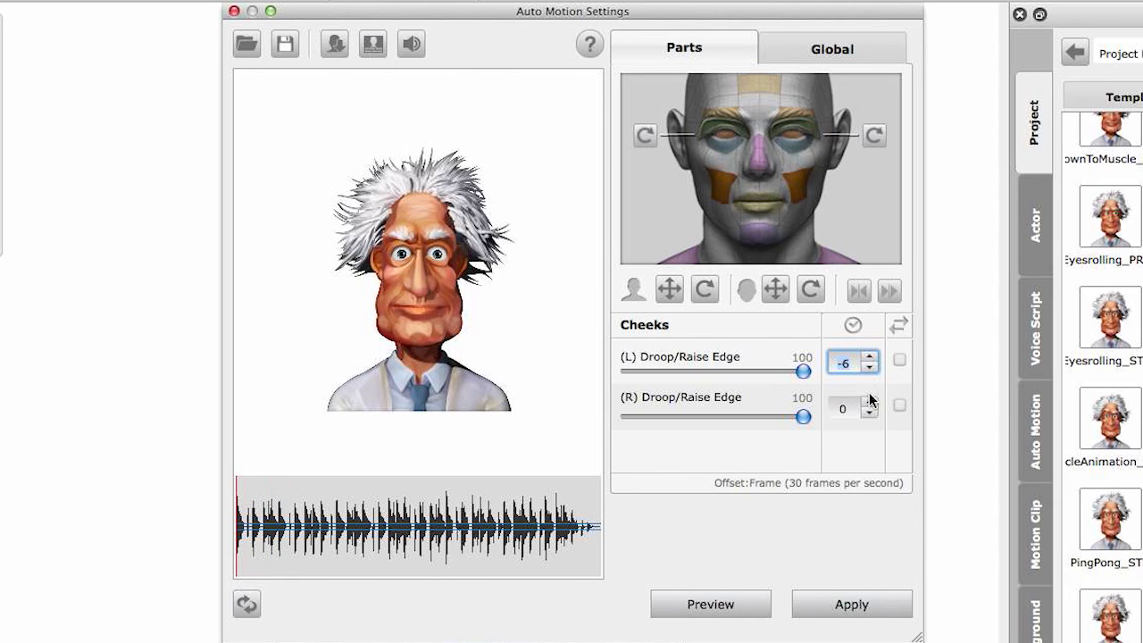
{"action": "left_click", "coordinate": [870, 403]}
{"action": "left_click", "coordinate": [870, 403]}
{"action": "left_click", "coordinate": [871, 403]}
{"action": "left_click", "coordinate": [748, 603]}
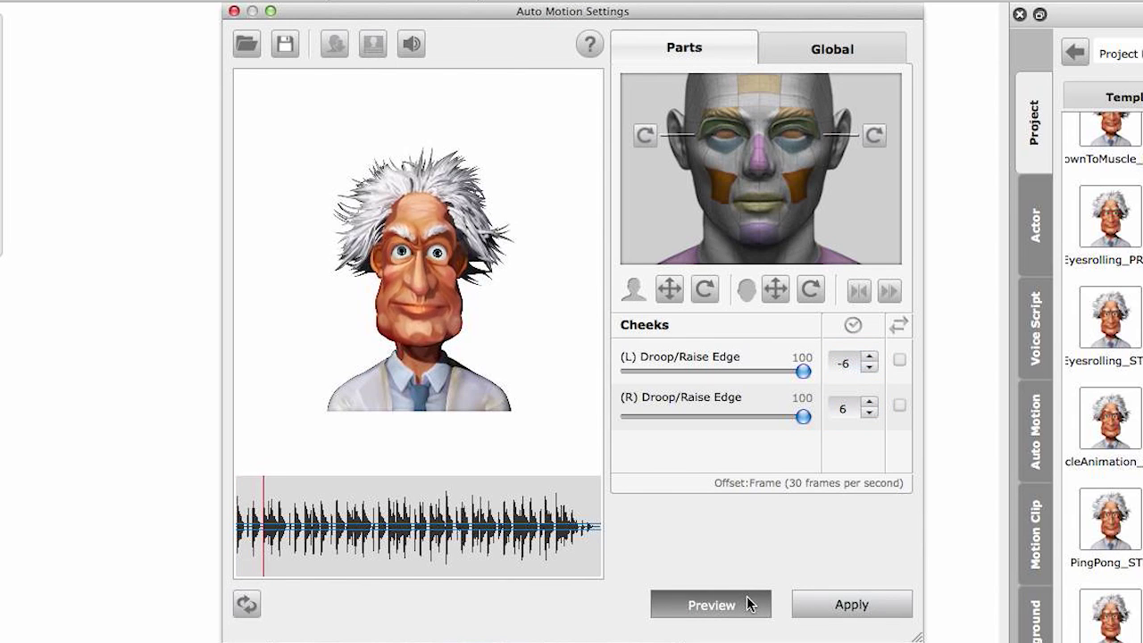
Set the Jaw's Move Down strength to 8 and preview the motion.
{"action": "left_click", "coordinate": [749, 604]}
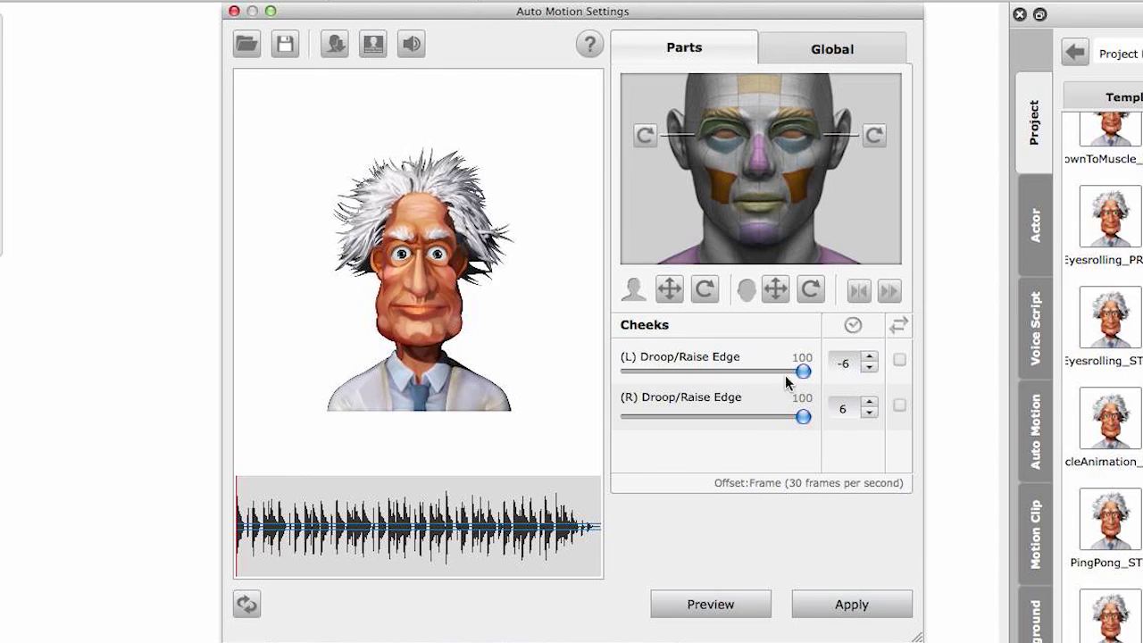
{"action": "left_click", "coordinate": [758, 242]}
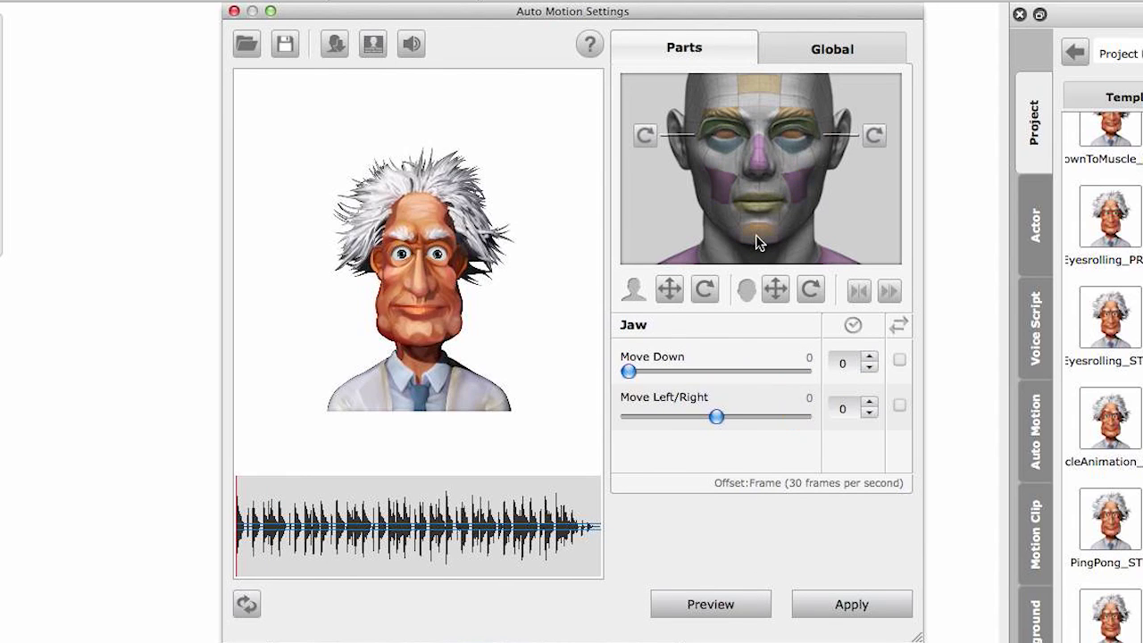
{"action": "left_click", "coordinate": [809, 357]}
{"action": "type", "text": "8"}
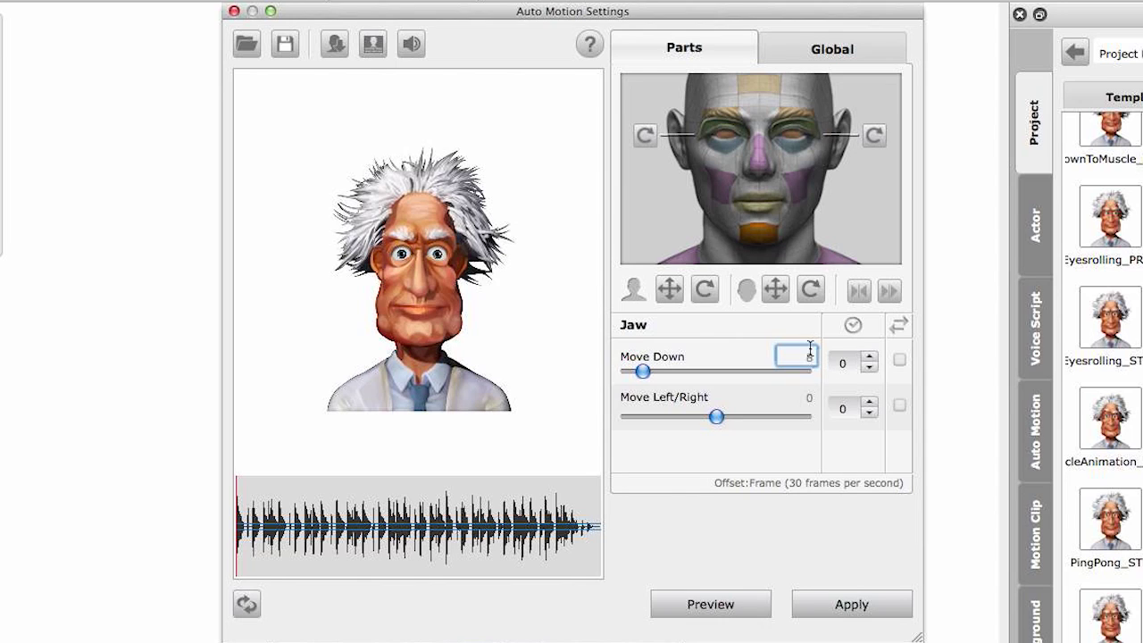
{"action": "key", "text": "Return"}
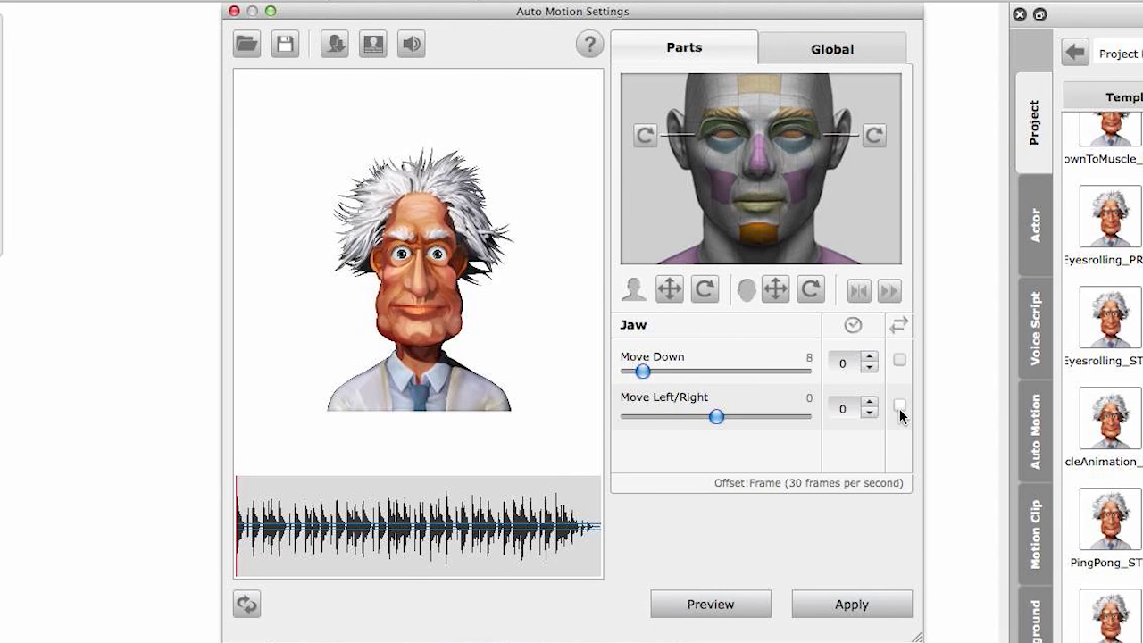
{"action": "left_click", "coordinate": [727, 605]}
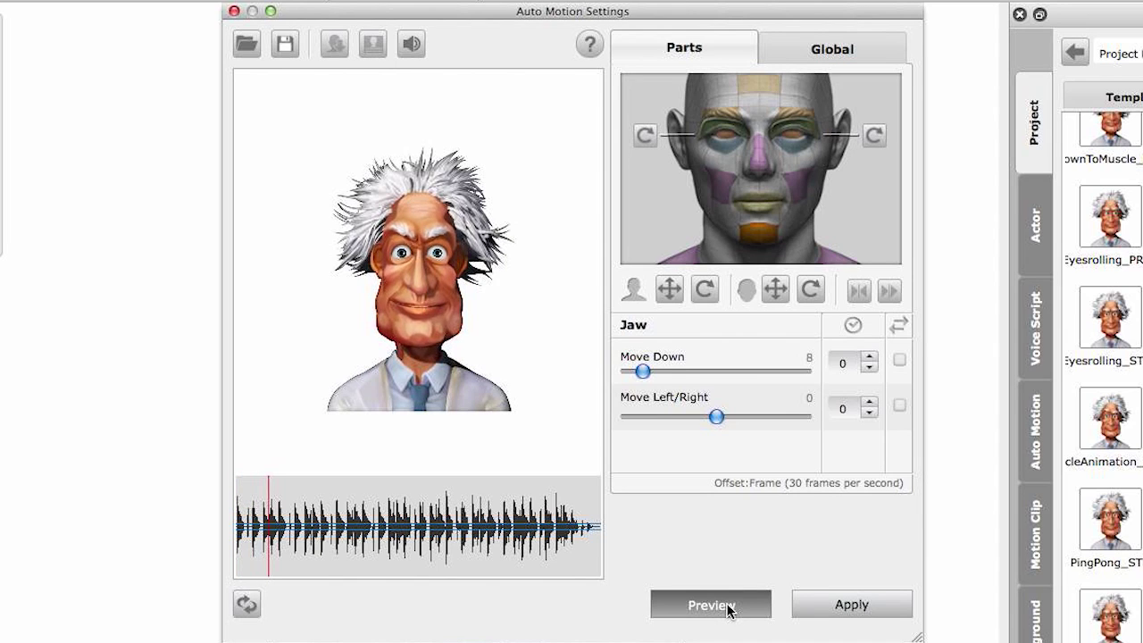
{"action": "left_click", "coordinate": [728, 607]}
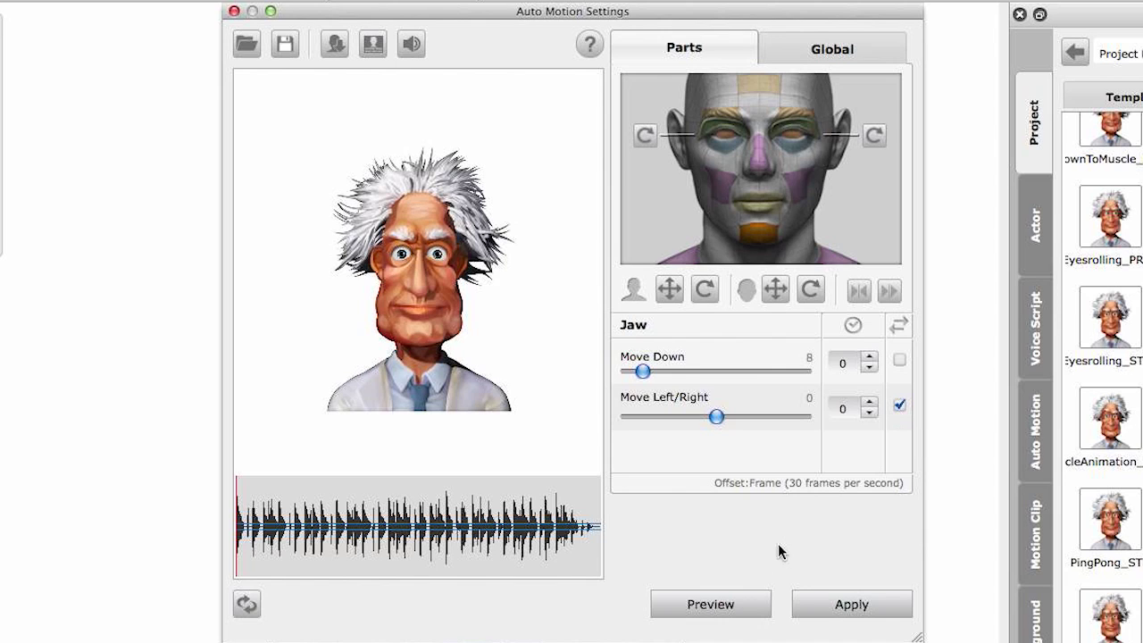
Preview the Jaw motion with the bidirectional option enabled for Move Left/Right and its strength raised to 64.
{"action": "left_click", "coordinate": [741, 606]}
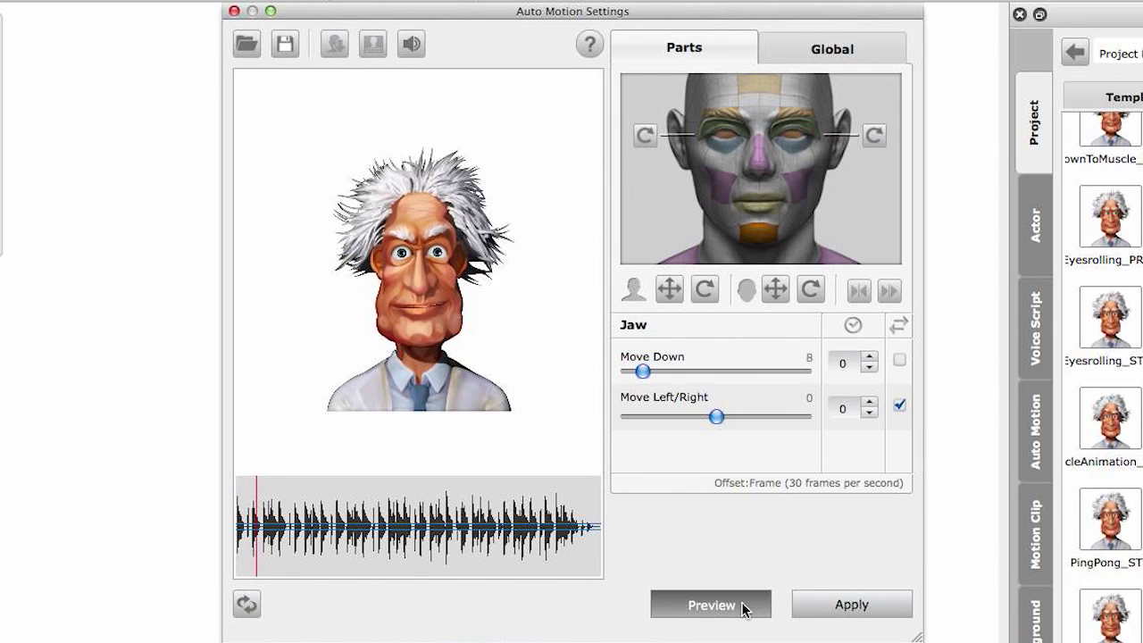
{"action": "left_click_drag", "start_coordinate": [716, 417], "coordinate": [771, 430]}
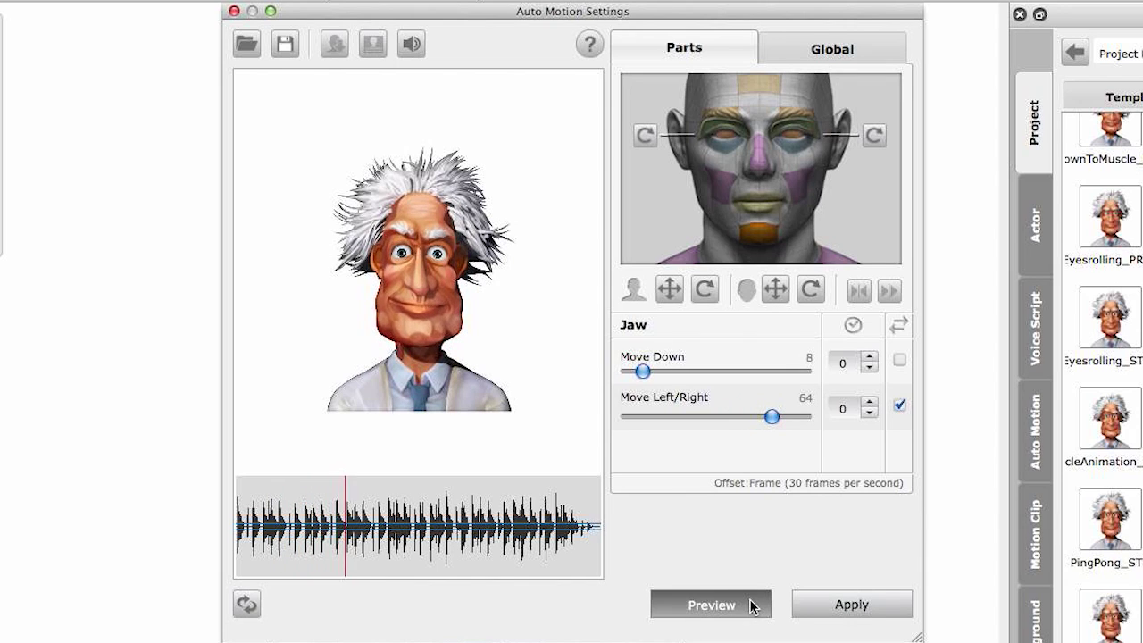
{"action": "left_click", "coordinate": [750, 607]}
Set the Jaw's Move Left/Right strength to 0 and preview the motion with its bidirectional option off.
{"action": "left_click_drag", "start_coordinate": [774, 416], "coordinate": [737, 416]}
{"action": "double_click", "coordinate": [793, 405]}
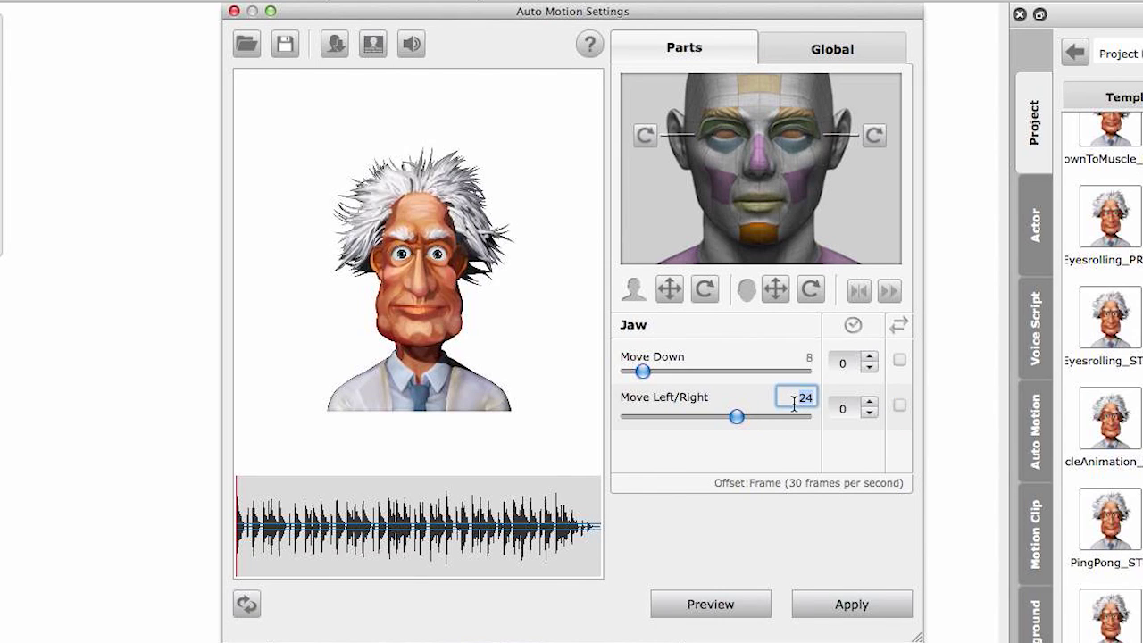
{"action": "type", "text": "0"}
{"action": "left_click", "coordinate": [695, 606]}
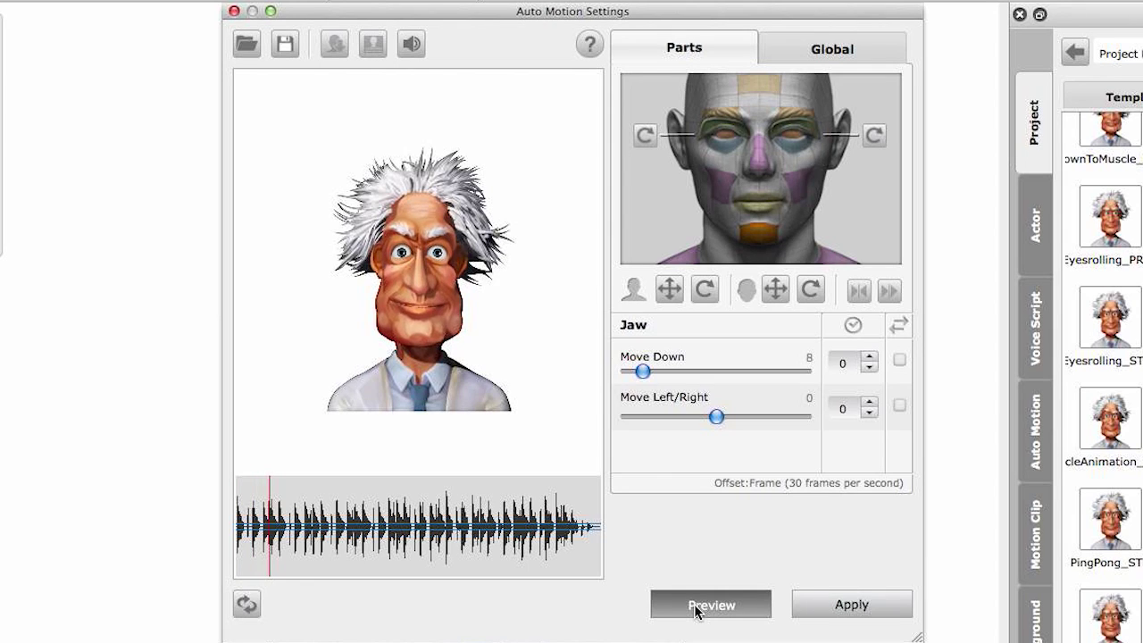
{"action": "left_click", "coordinate": [695, 606]}
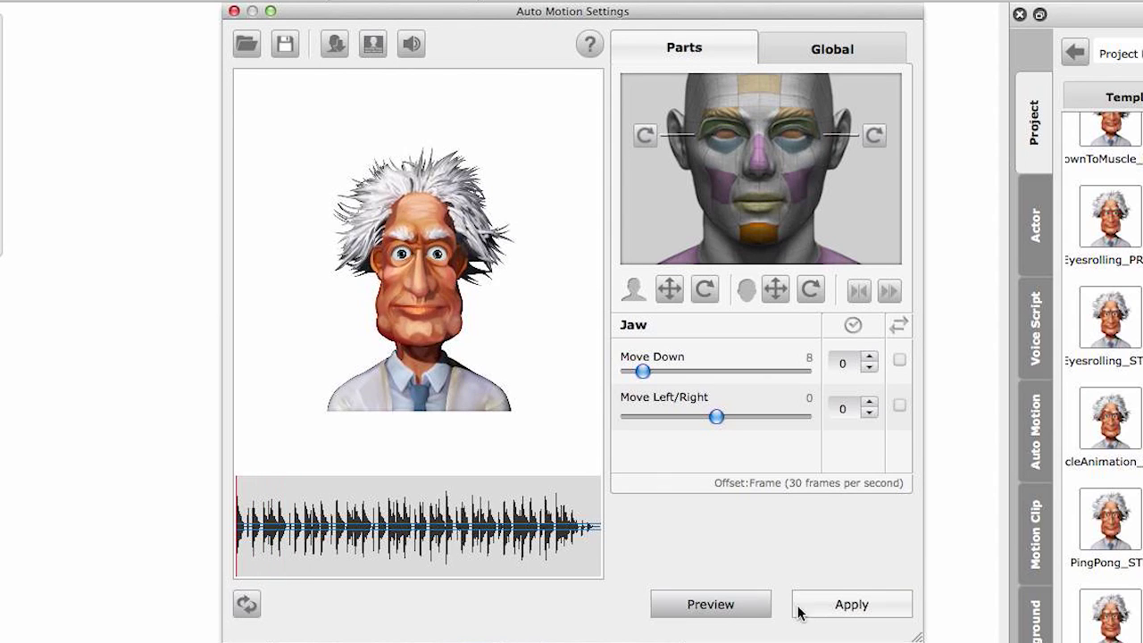
Apply the Auto Motion settings with the Jaw's Move Left/Right bidirectional option enabled, and close the dialog to watch the result on the actor.
{"action": "left_click", "coordinate": [837, 606]}
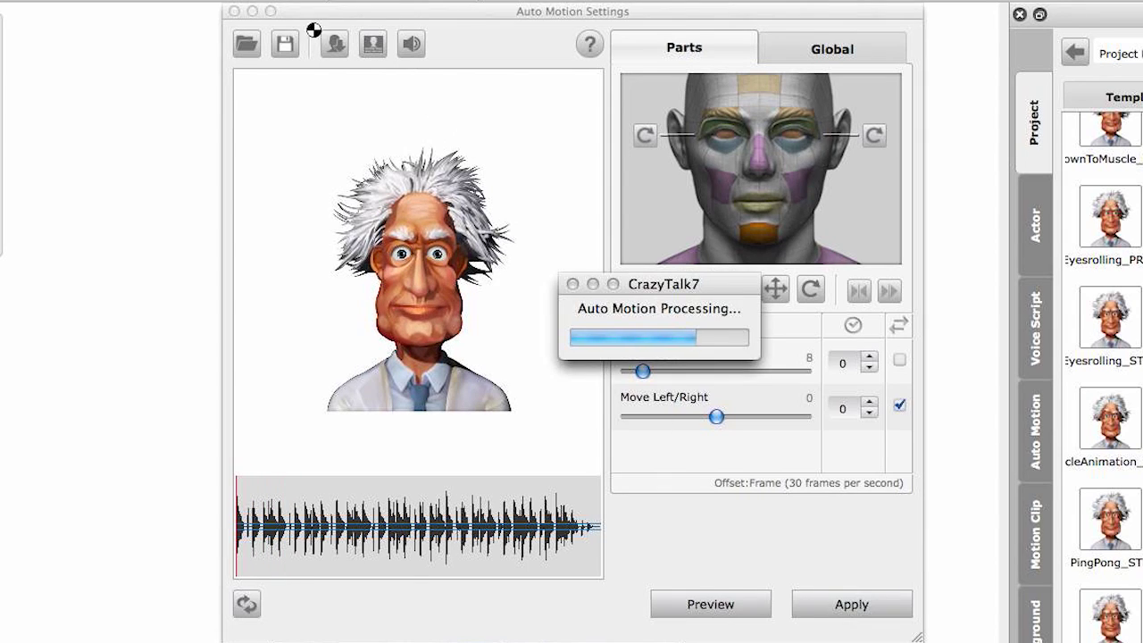
{"action": "left_click", "coordinate": [234, 11]}
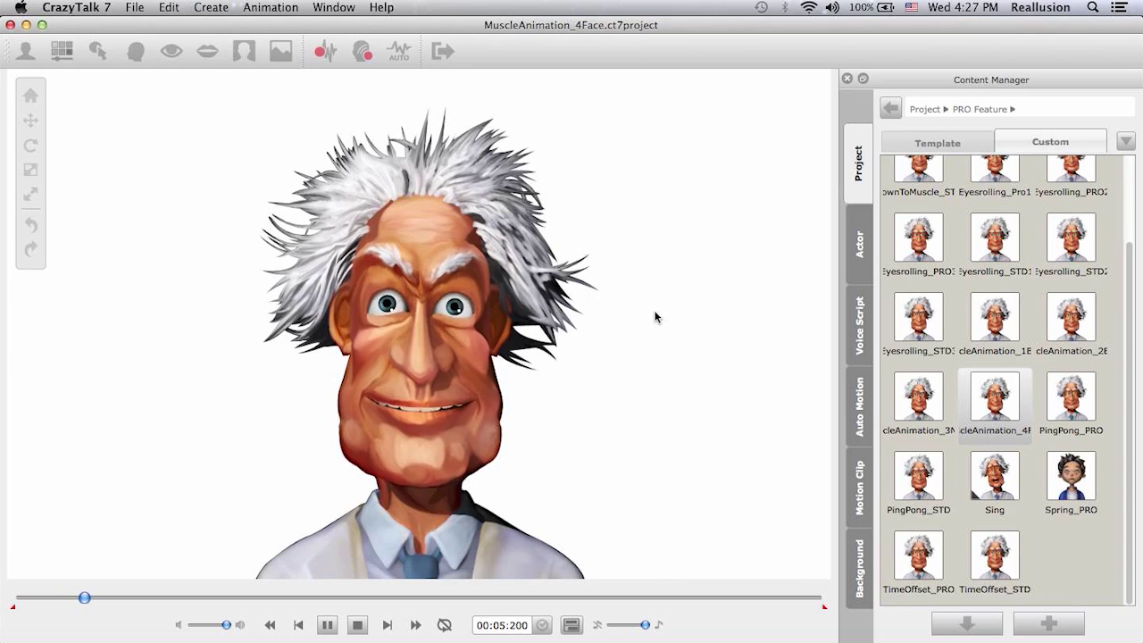
{"action": "key", "text": "space"}
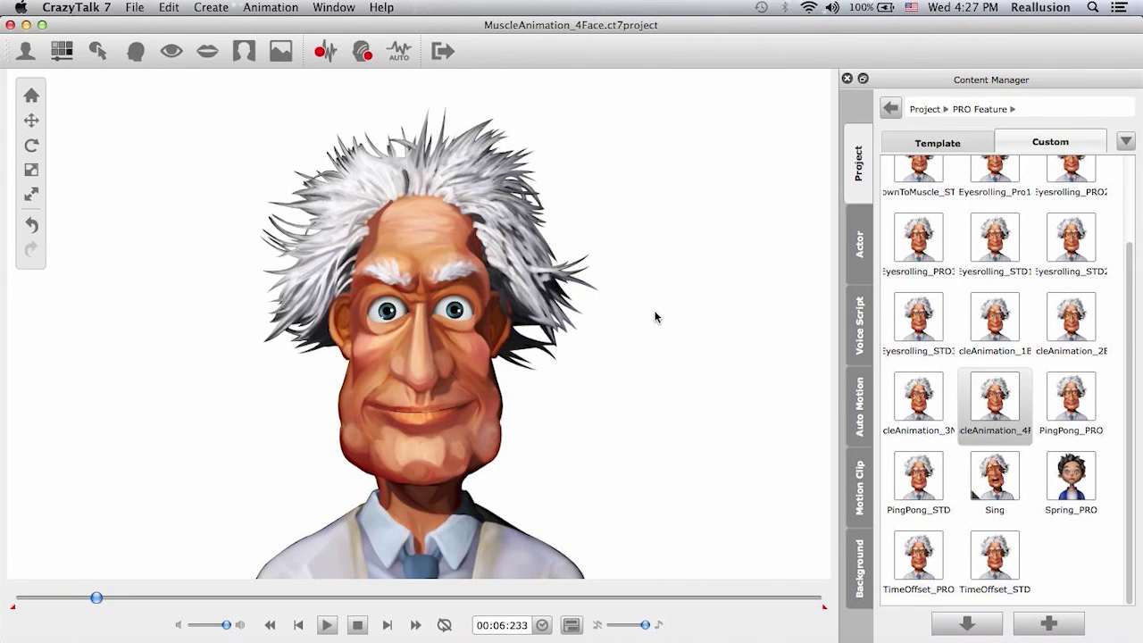